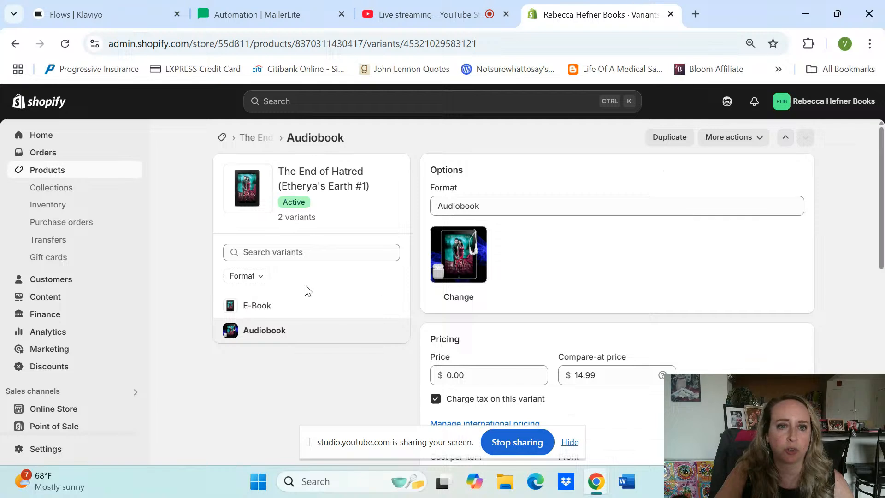
Copy the Audiobook variant's SKU, TEoHAudioShopify, from its inventory details
scroll(329, 328, down, 5)
click(488, 330)
double_click(488, 331)
right_click(488, 328)
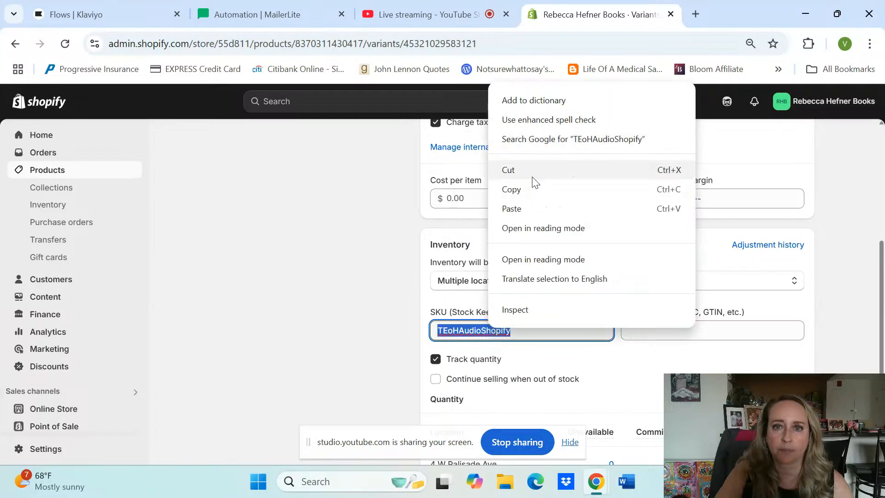
click(522, 190)
Switch to the Klaviyo flow, replace the trigger filter's SKU value with TEoHAudioShopify, and save the filter
click(66, 5)
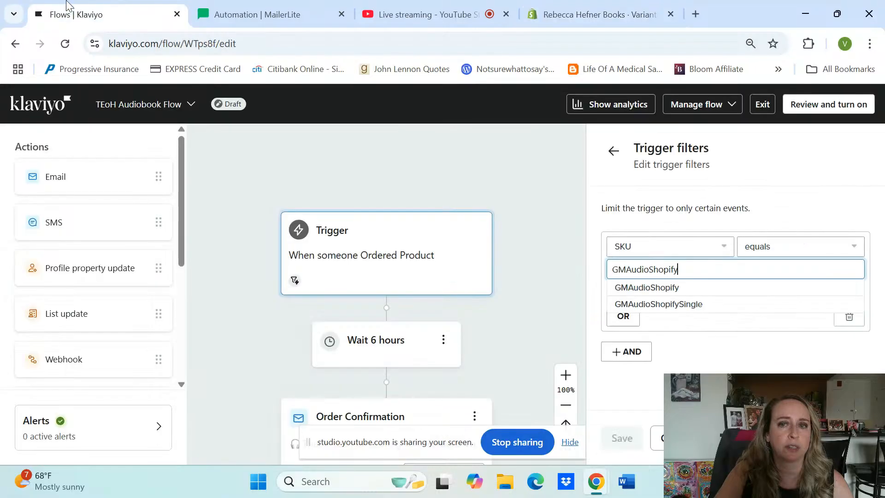
double_click(643, 273)
right_click(650, 272)
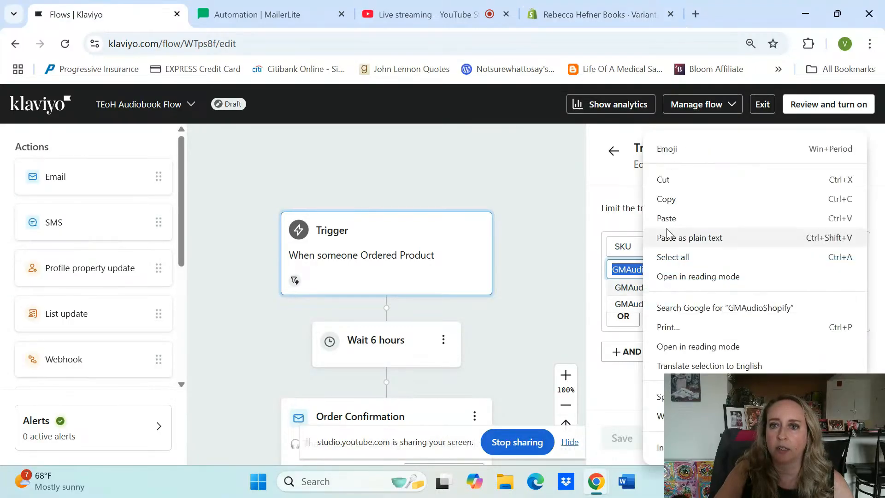
click(673, 220)
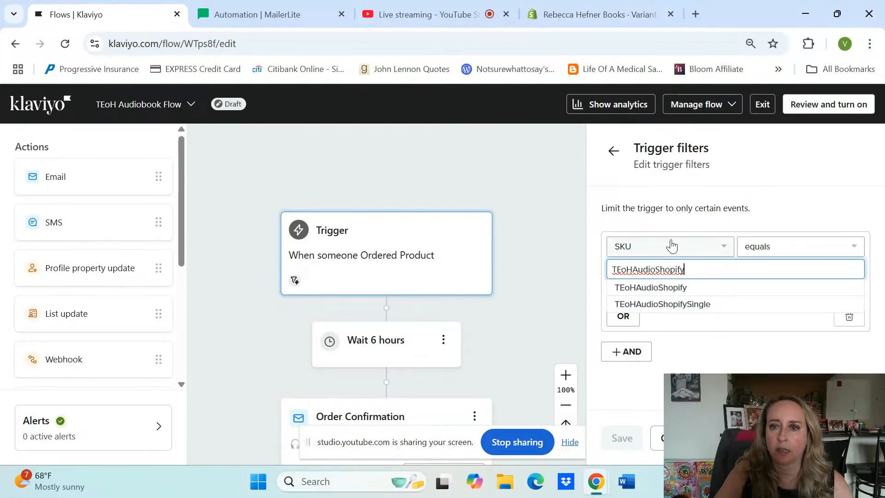
click(672, 287)
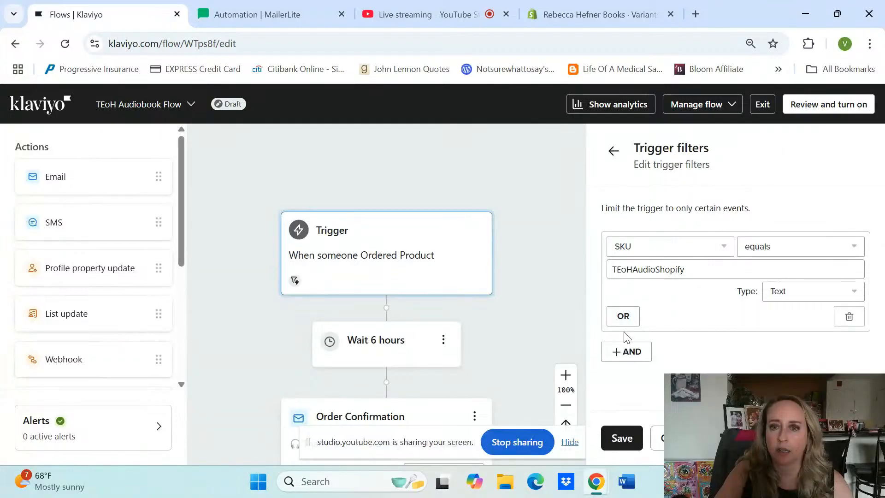
click(623, 439)
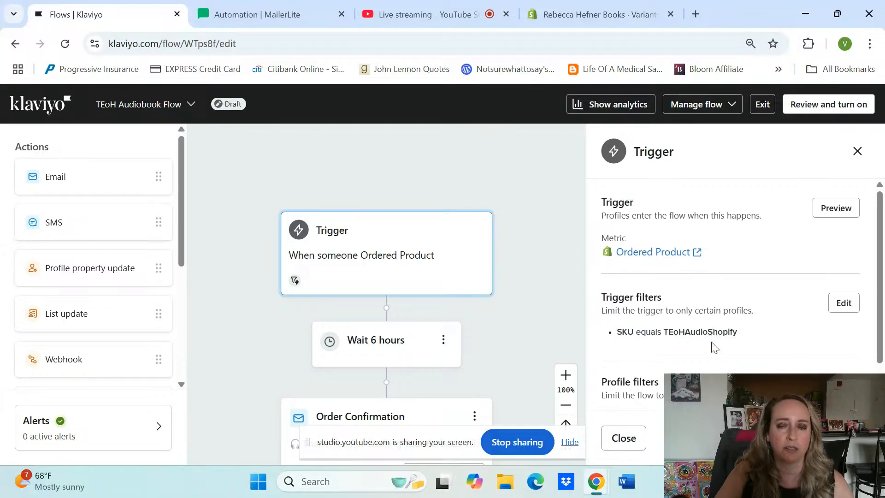
scroll(715, 325, down, 1)
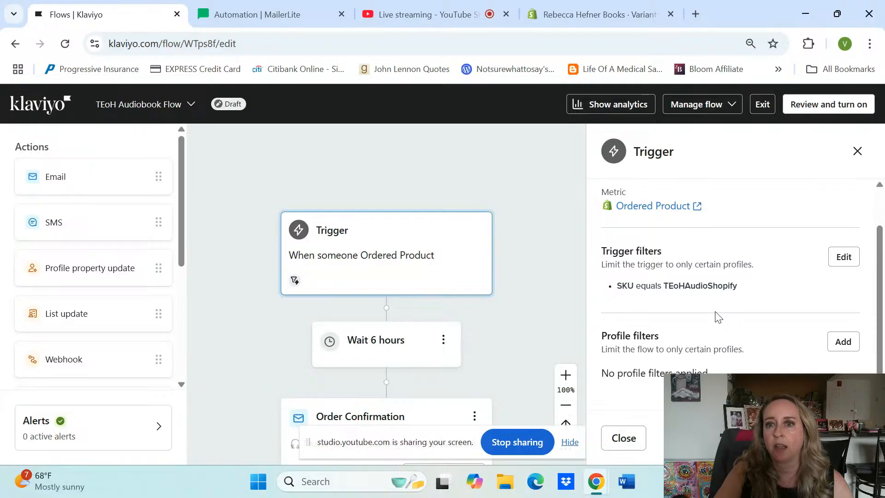
click(634, 437)
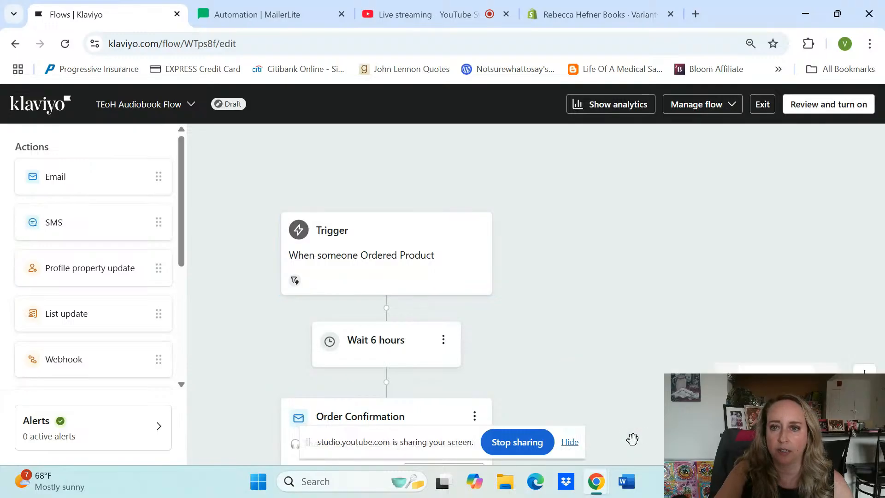
Look over the start of the flow, including the first time delay and the Order Confirmation email
drag(405, 303, 430, 234)
scroll(411, 249, down, 1)
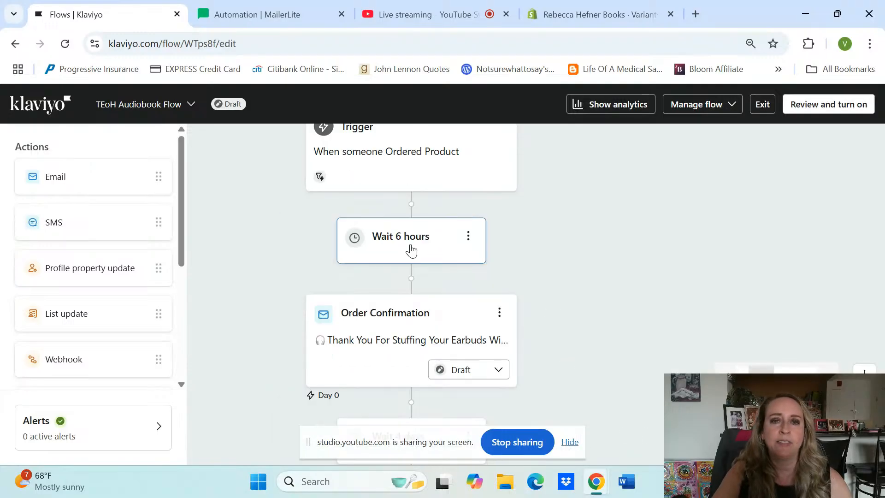
scroll(409, 252, down, 1)
scroll(409, 253, up, 2)
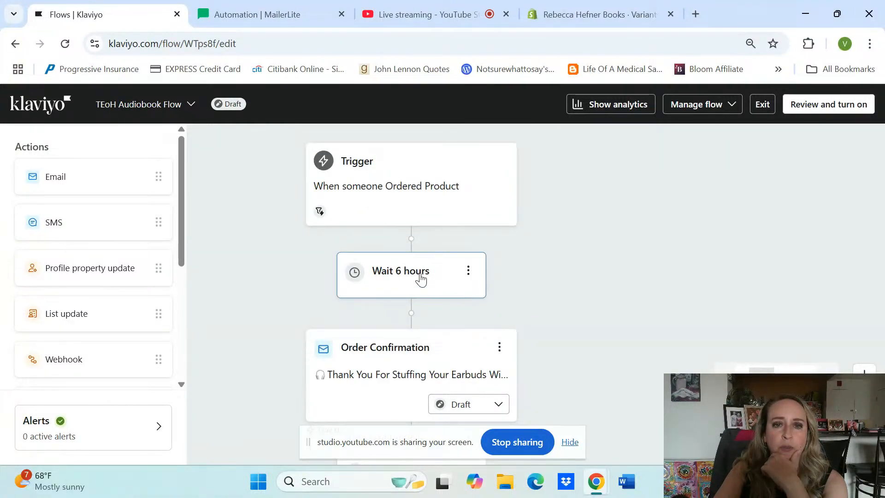
scroll(421, 275, down, 1)
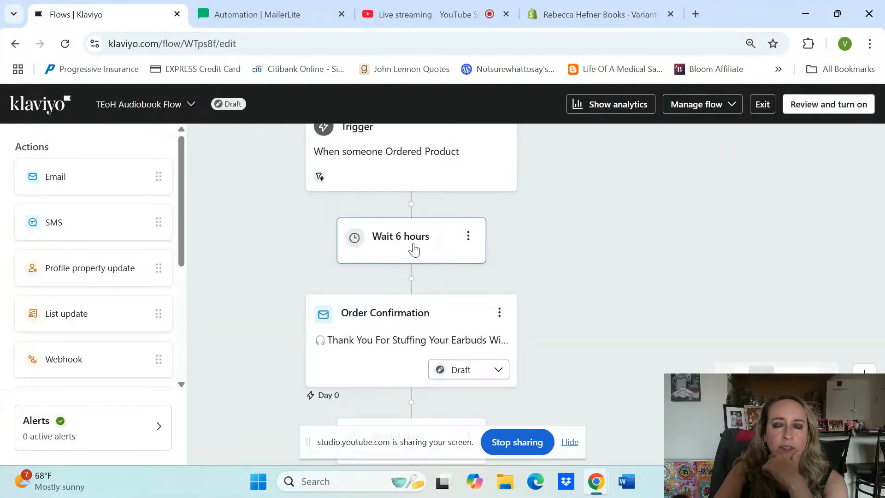
scroll(415, 249, down, 1)
click(405, 305)
scroll(408, 301, up, 2)
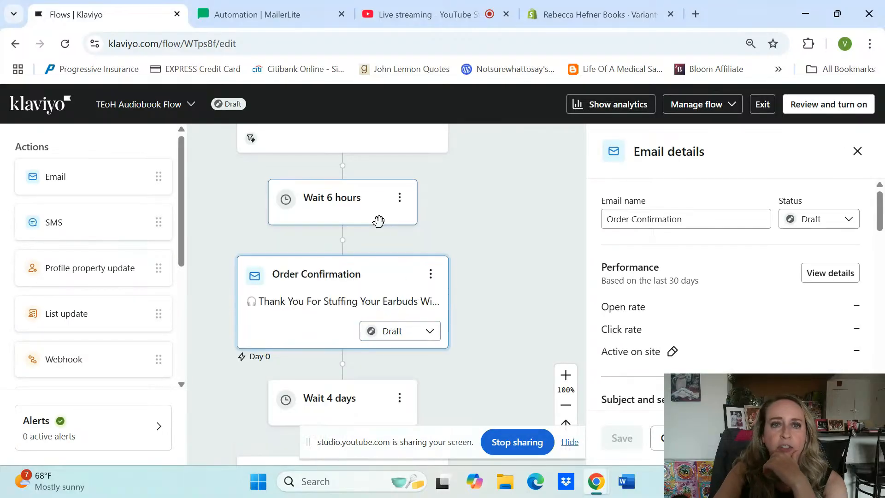
Set the time delay before the Order Confirmation email to 1 day and save it
click(366, 213)
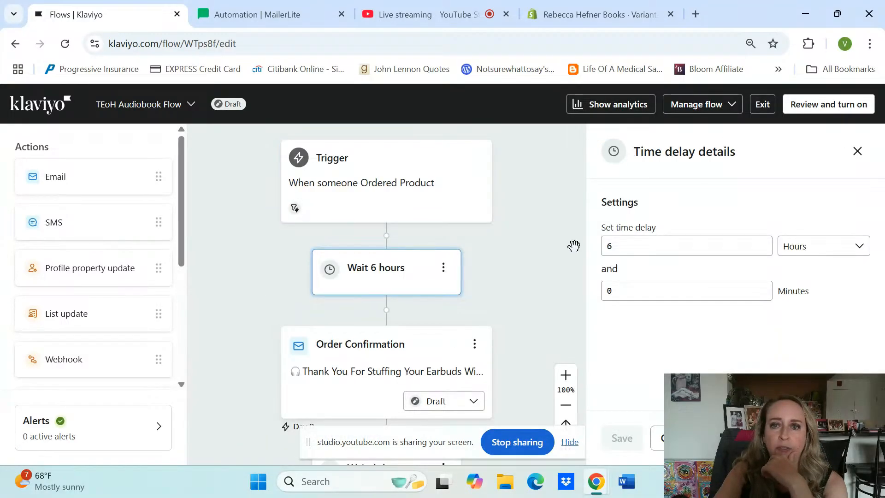
click(622, 246)
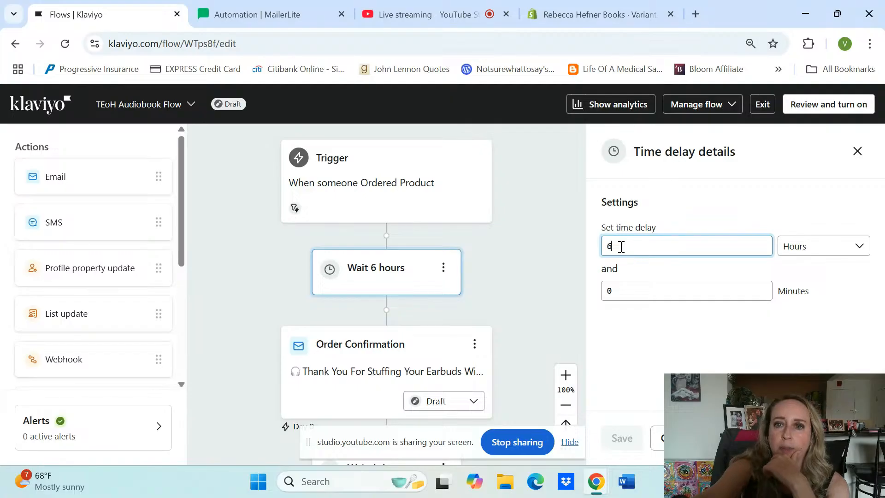
key(BackSpace)
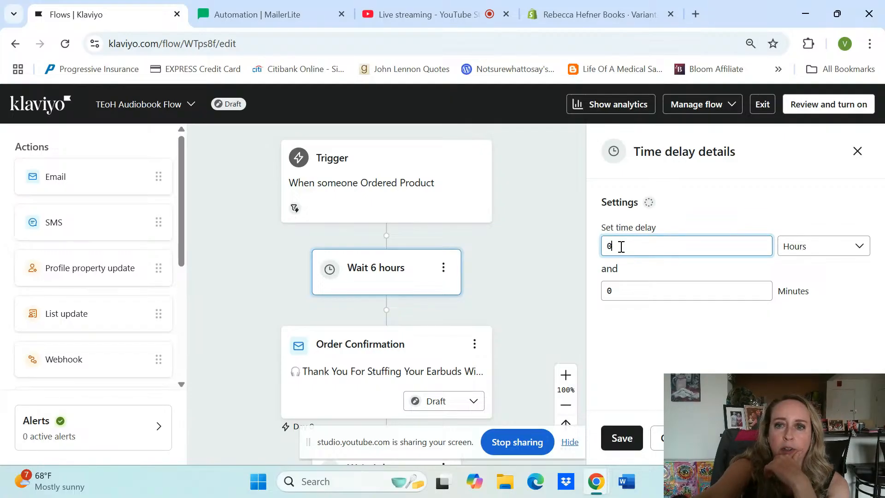
key(BackSpace)
text(24)
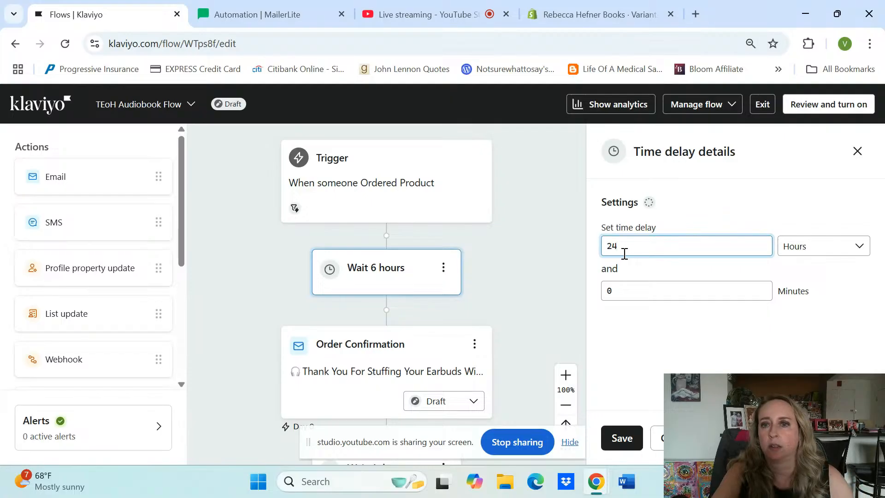
click(793, 247)
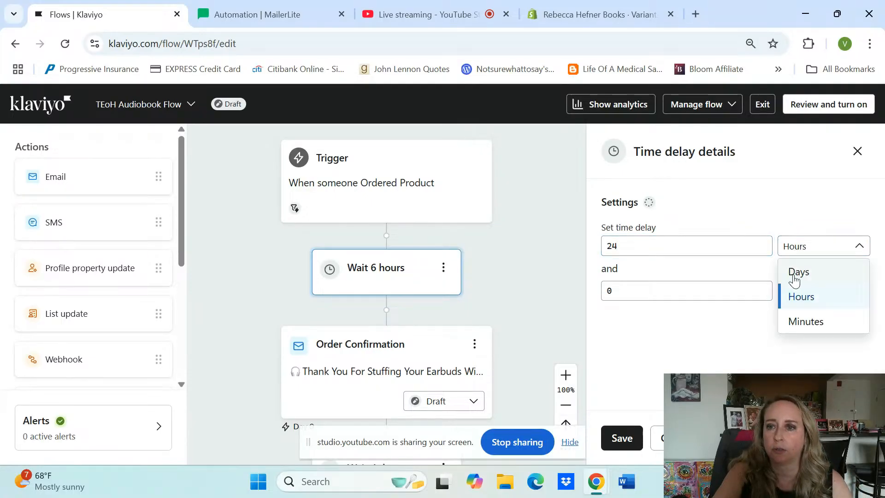
click(795, 273)
double_click(655, 246)
text(1)
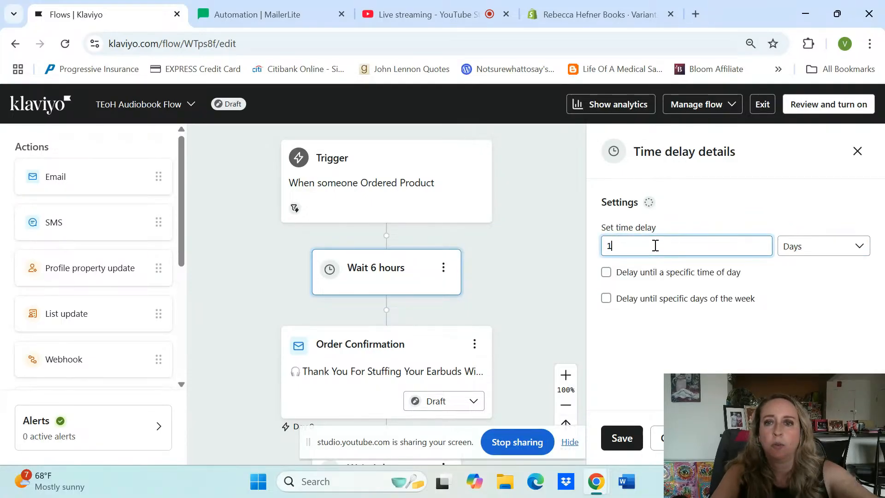
click(627, 441)
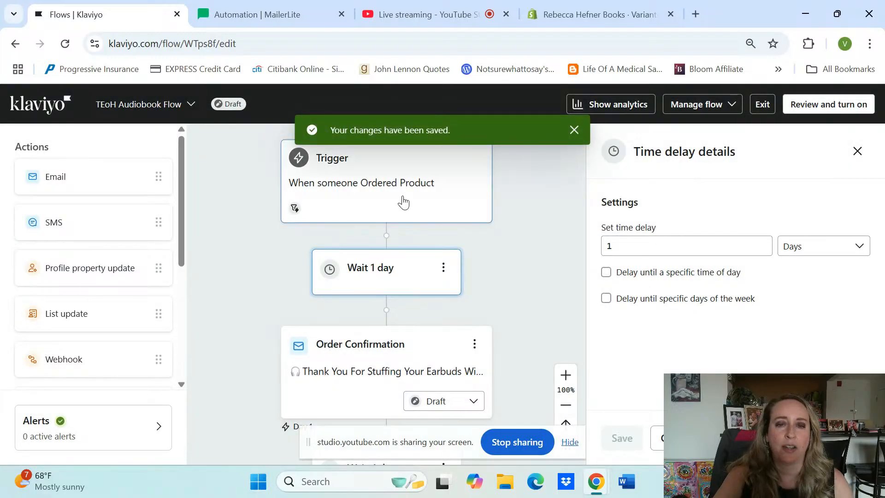
Open the Order Confirmation email's details and check its subject line
scroll(402, 200, down, 1)
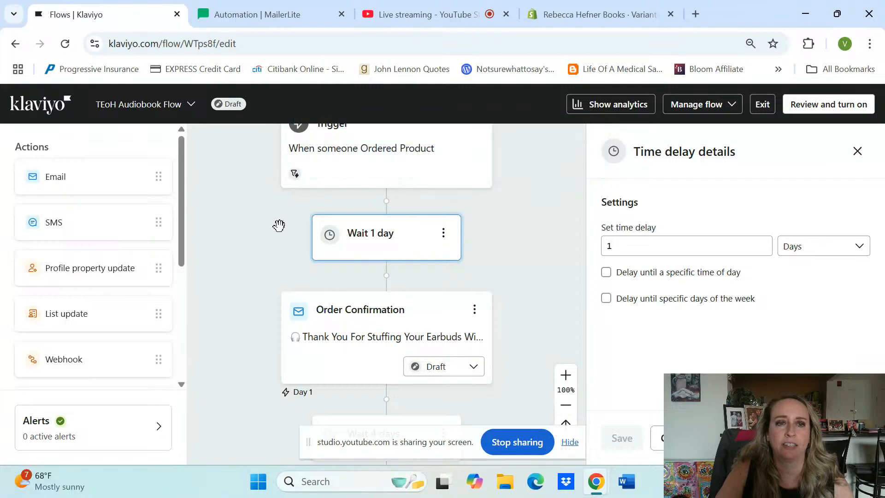
scroll(267, 216, down, 1)
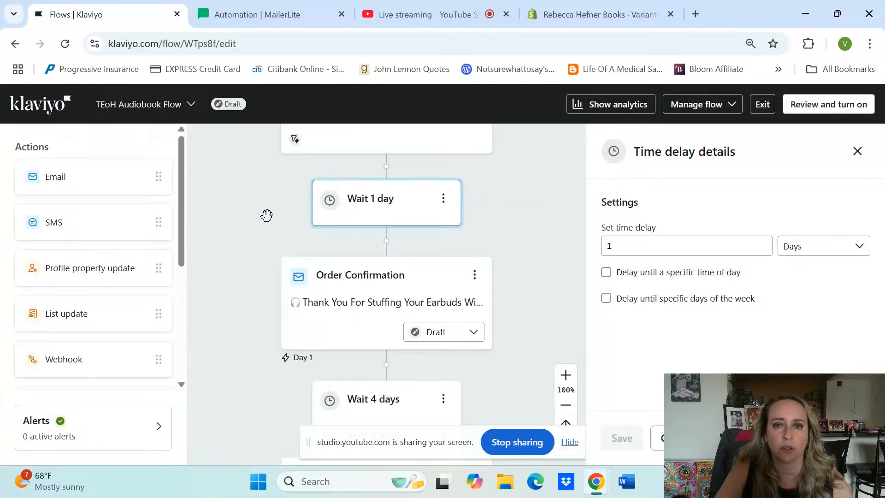
scroll(268, 215, up, 2)
scroll(272, 211, down, 1)
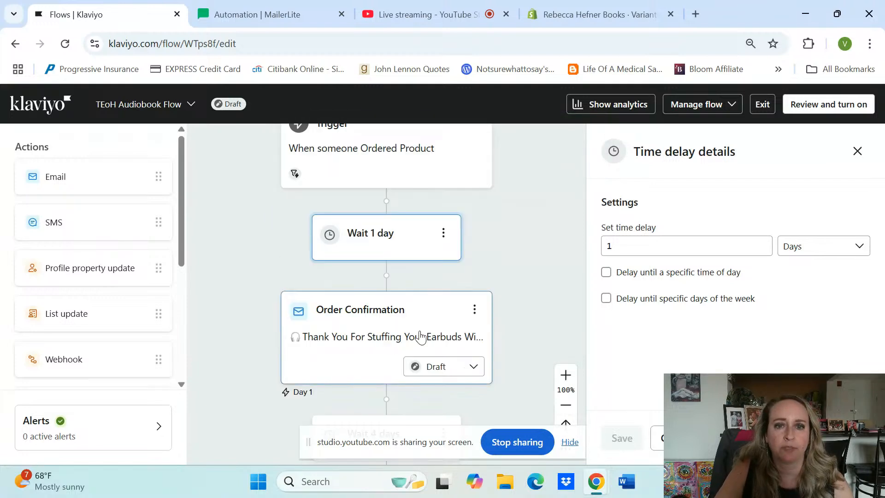
click(399, 345)
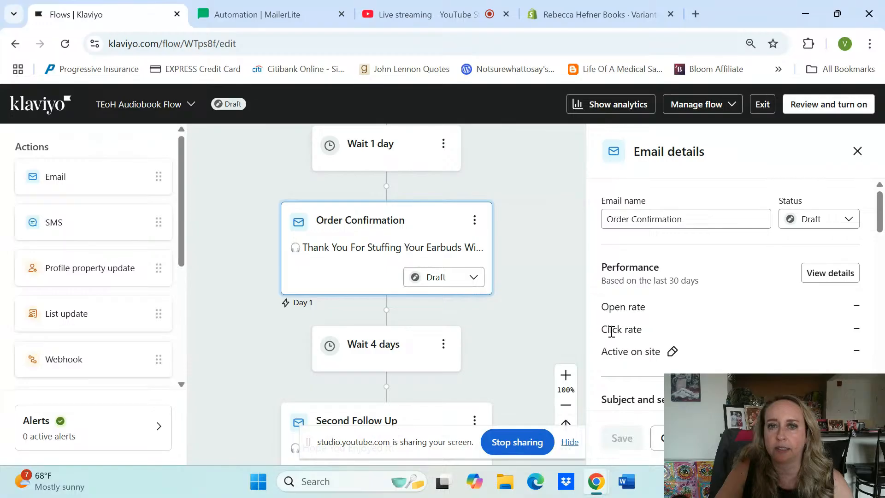
scroll(346, 254, up, 2)
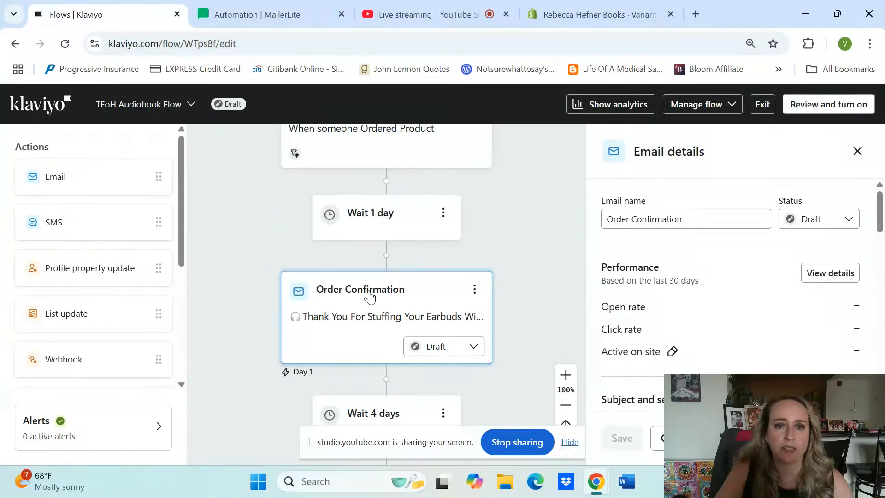
scroll(368, 305, down, 2)
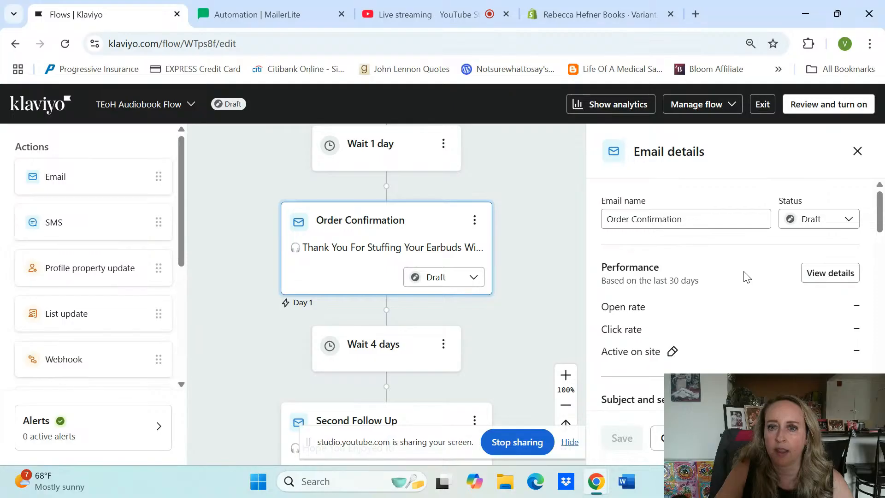
scroll(746, 276, down, 5)
click(720, 235)
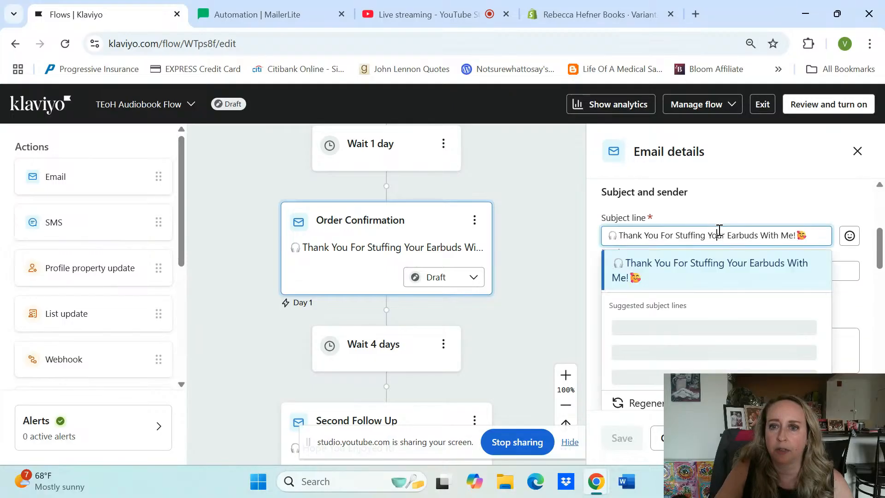
click(758, 189)
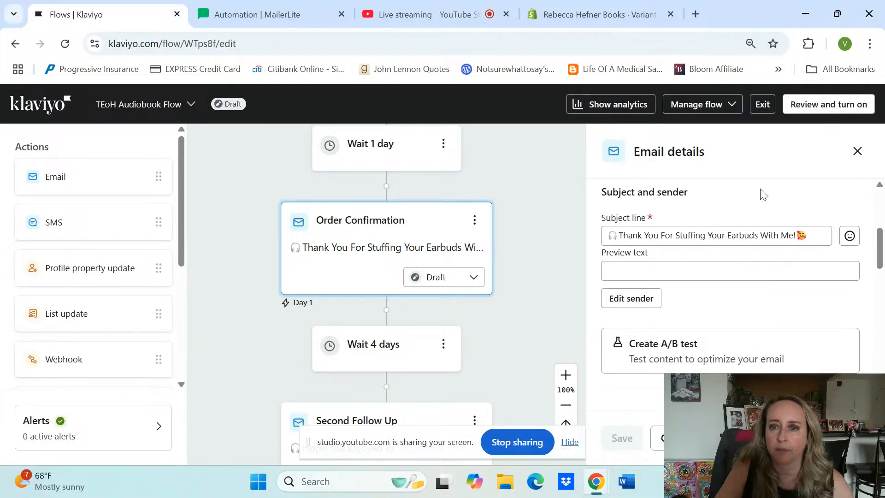
Open the Order Confirmation email's template for editing and dismiss the pre-built content introduction
scroll(763, 193, down, 8)
scroll(798, 328, up, 5)
click(816, 279)
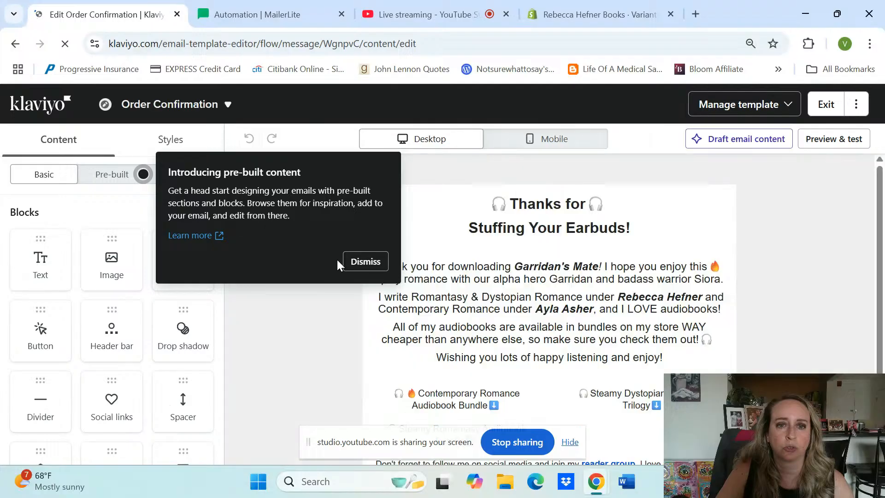
click(365, 262)
scroll(314, 268, down, 3)
scroll(314, 269, up, 3)
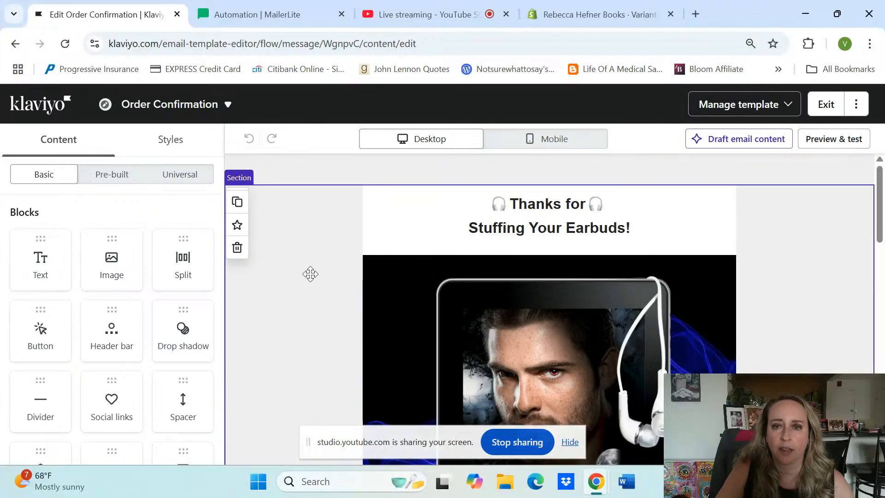
Select the Garridan's Mate cover image in the email and start uploading a replacement image from the computer
scroll(319, 279, down, 3)
click(510, 300)
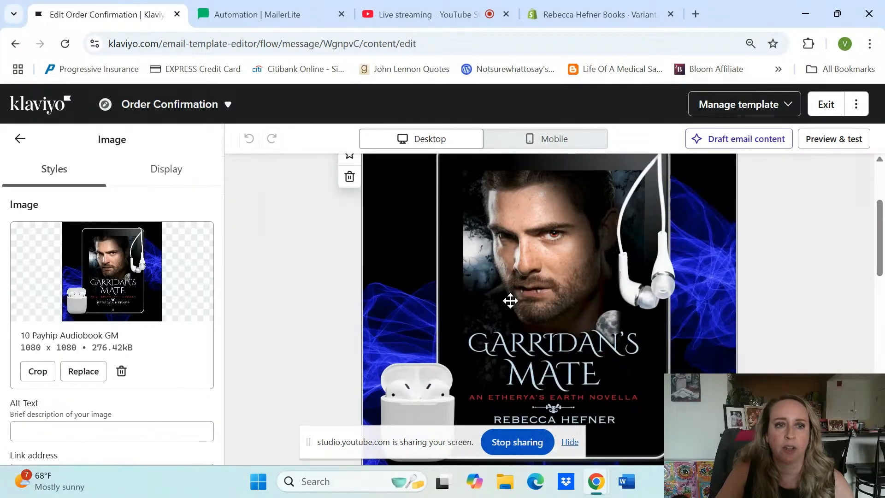
click(86, 369)
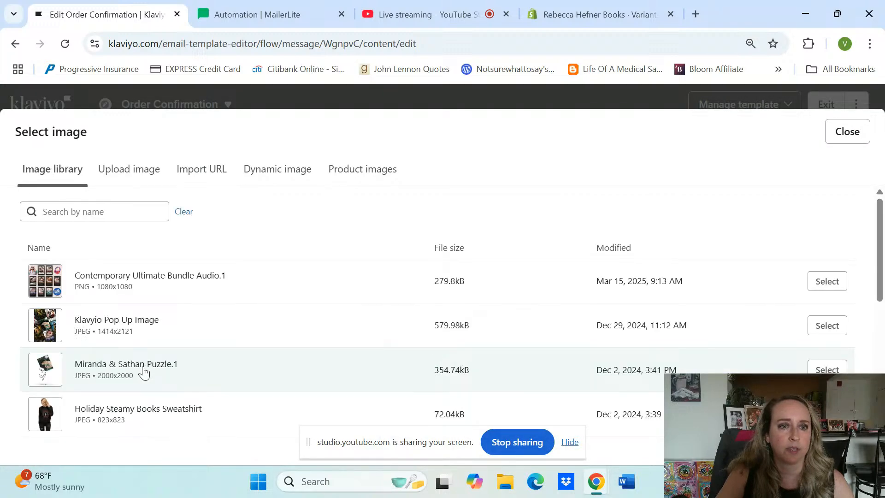
click(133, 172)
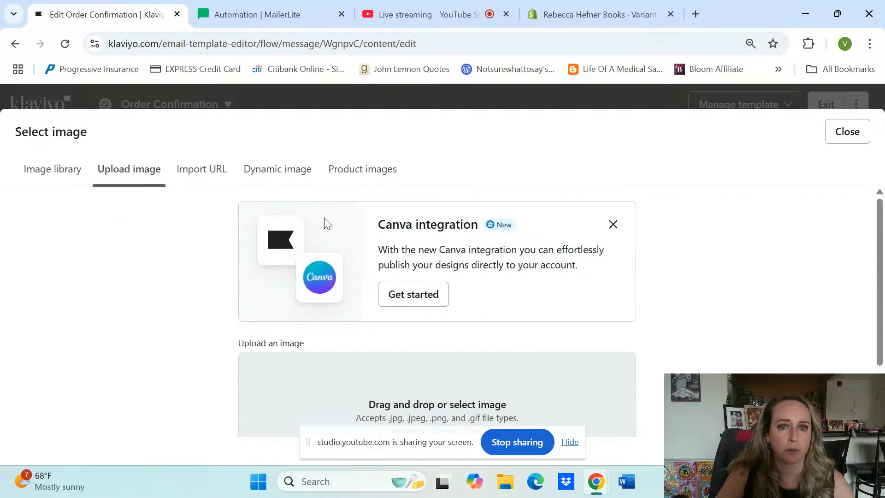
scroll(447, 290, down, 2)
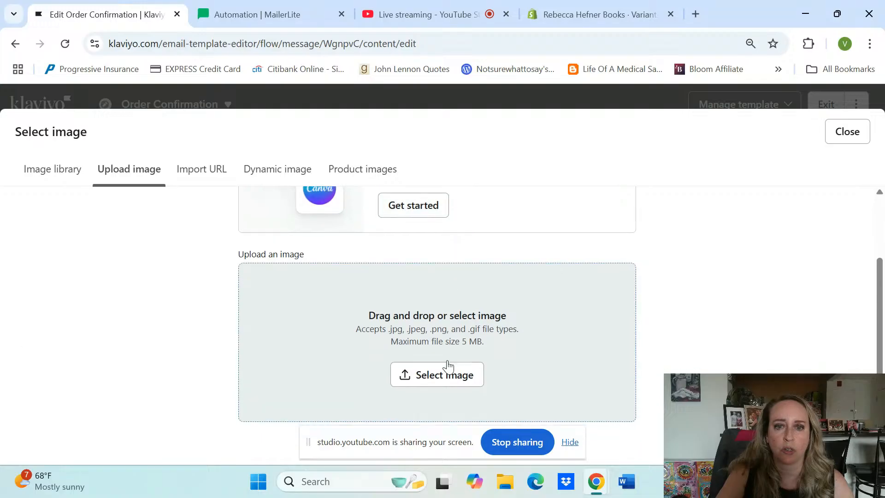
click(445, 373)
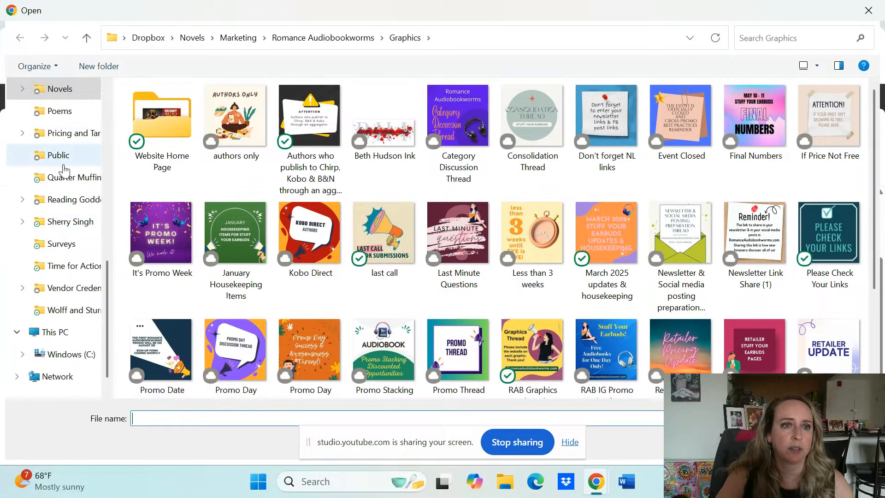
Upload 2 Payhip Audiobook TEoH from the author's folder under Novels > Marketing > Graphics > 3D Book Covers > Main Graphics as the new cover image
scroll(65, 171, up, 3)
click(63, 286)
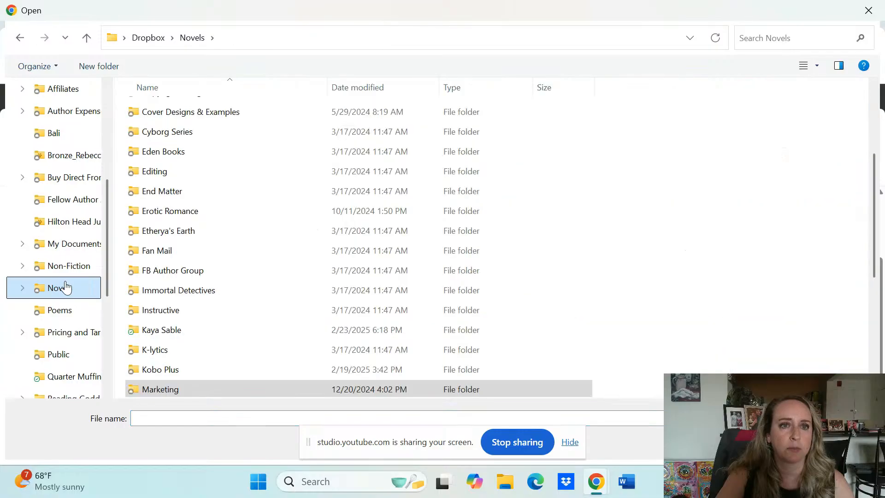
scroll(254, 277, up, 3)
scroll(259, 261, down, 3)
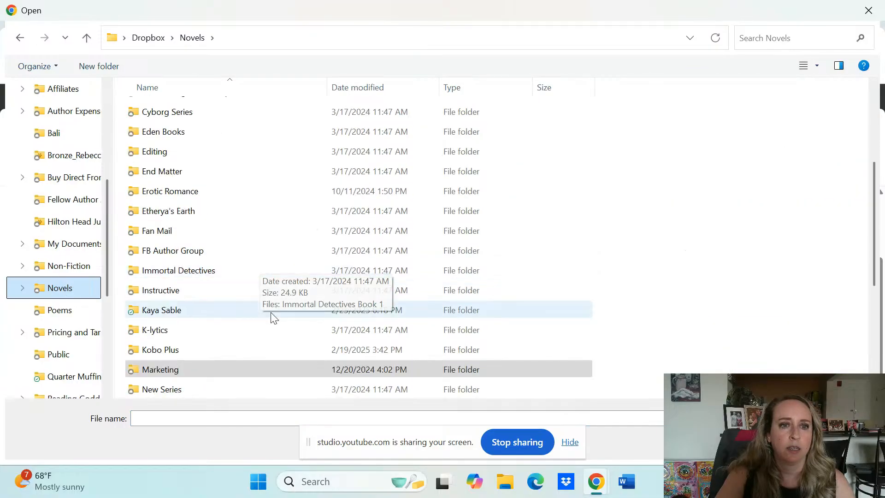
double_click(243, 368)
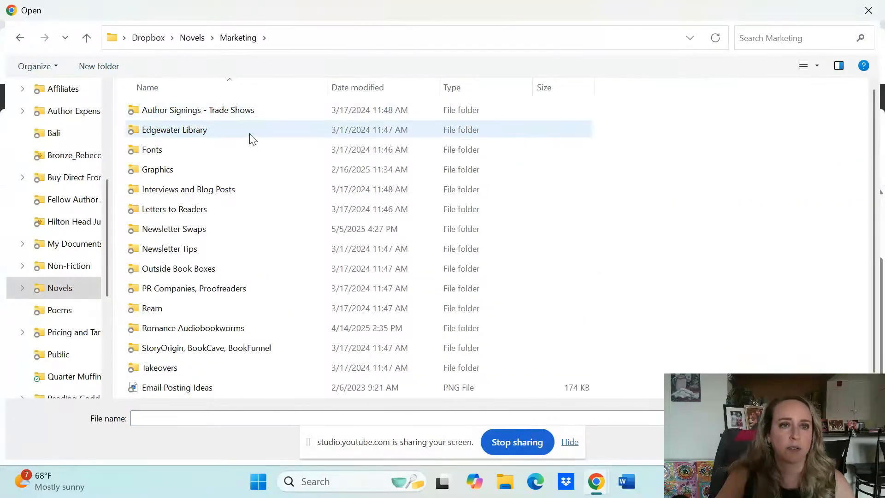
double_click(251, 169)
double_click(258, 109)
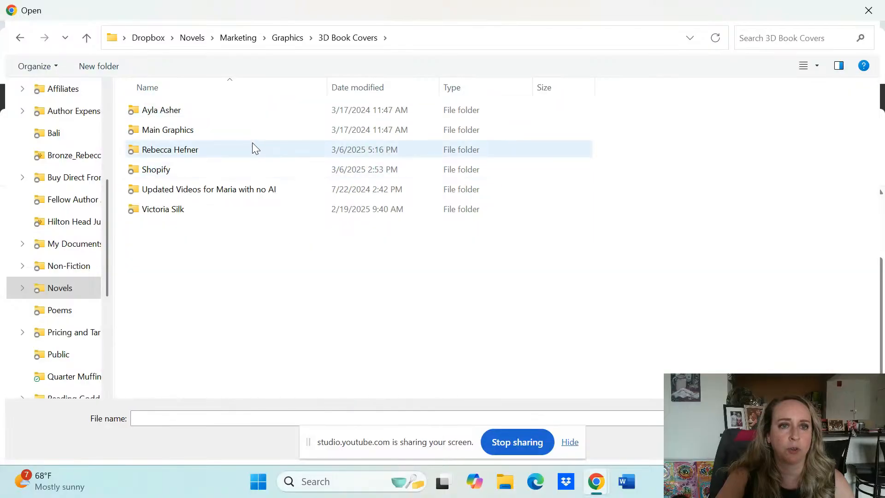
double_click(250, 131)
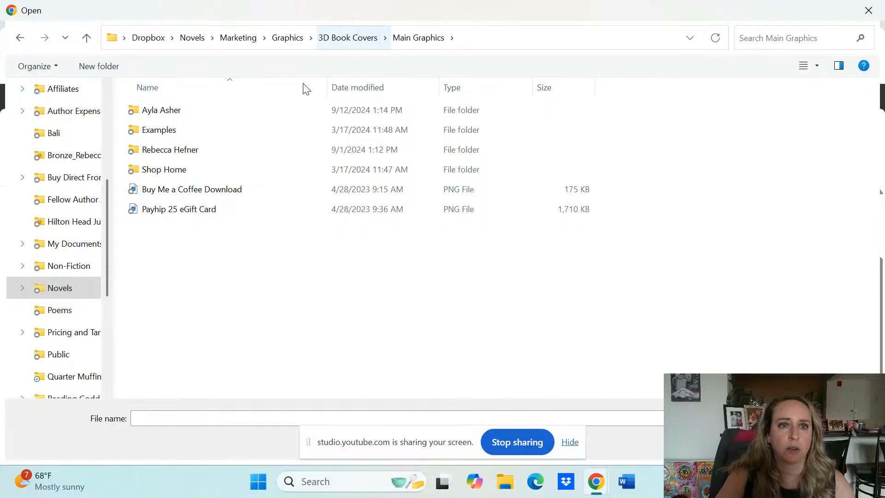
double_click(265, 153)
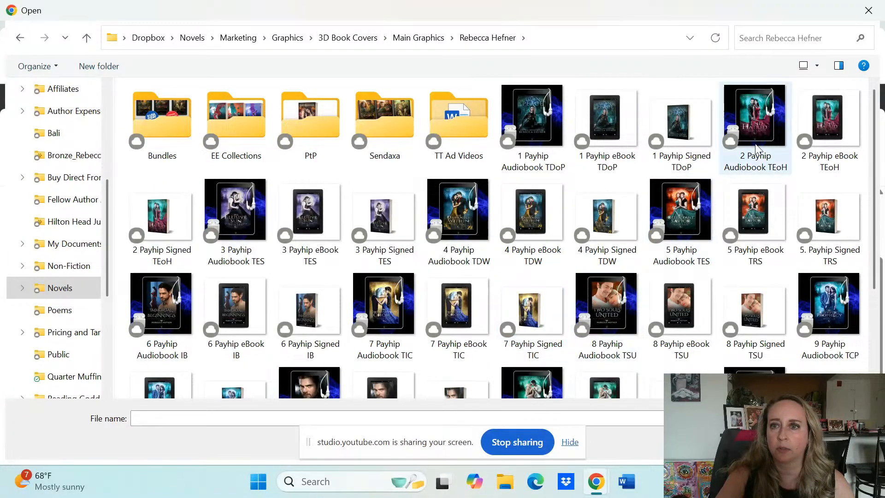
click(768, 135)
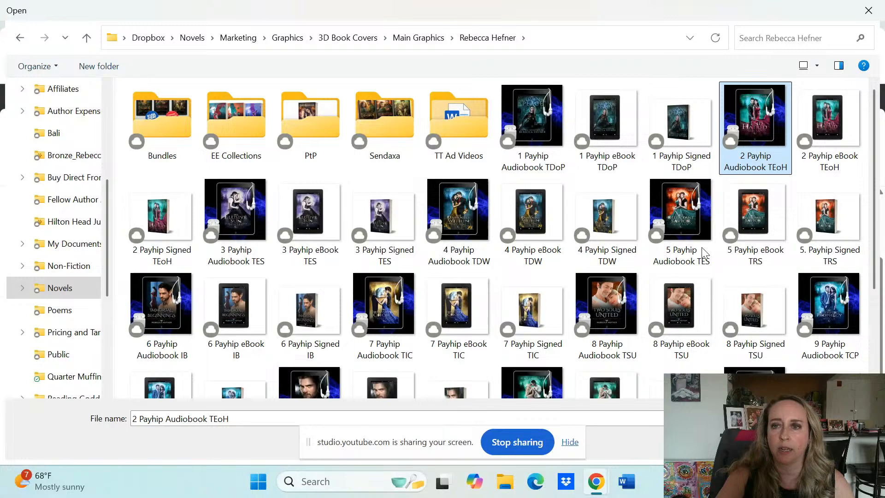
key(Return)
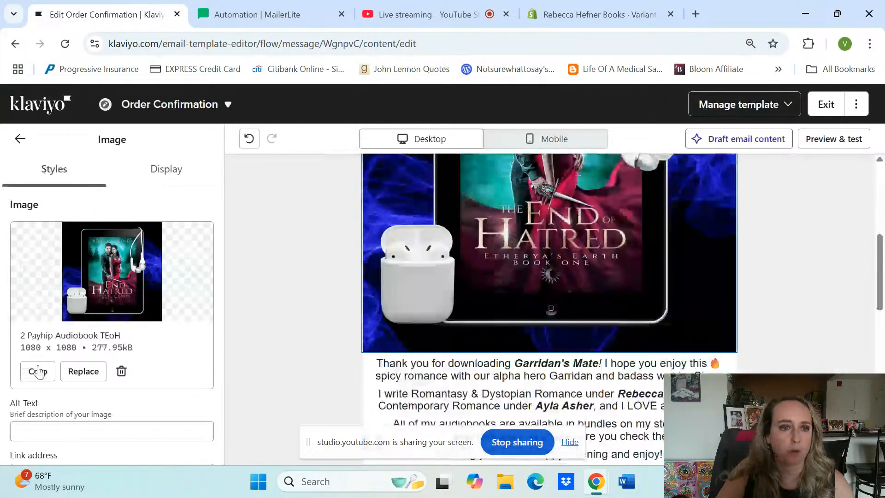
Set the cover image's alt text to "The End of Hatred Audiobook"
scroll(38, 371, down, 3)
click(80, 294)
text(The End of H)
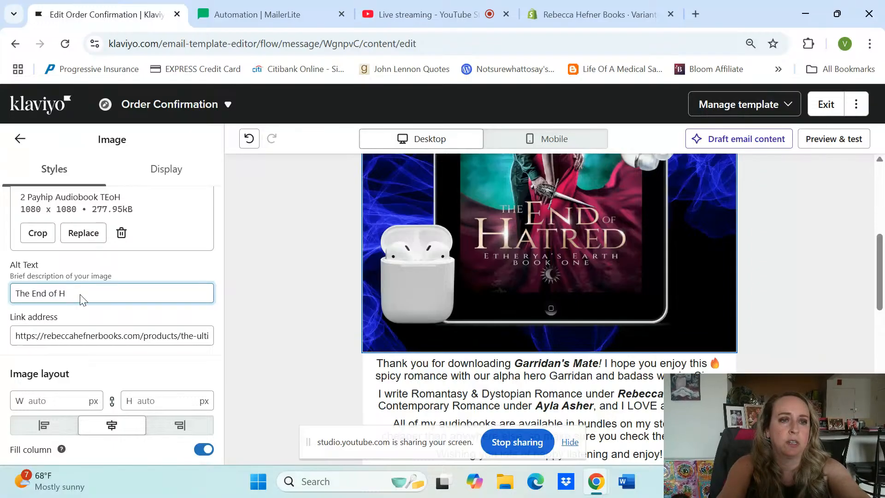
text(atred Audiobook)
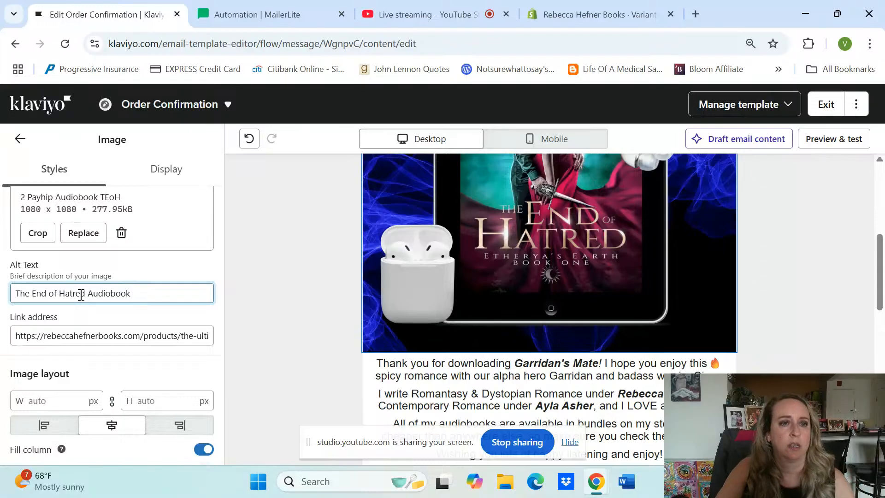
Open the cover image's current link address in a new browser tab
triple_click(90, 335)
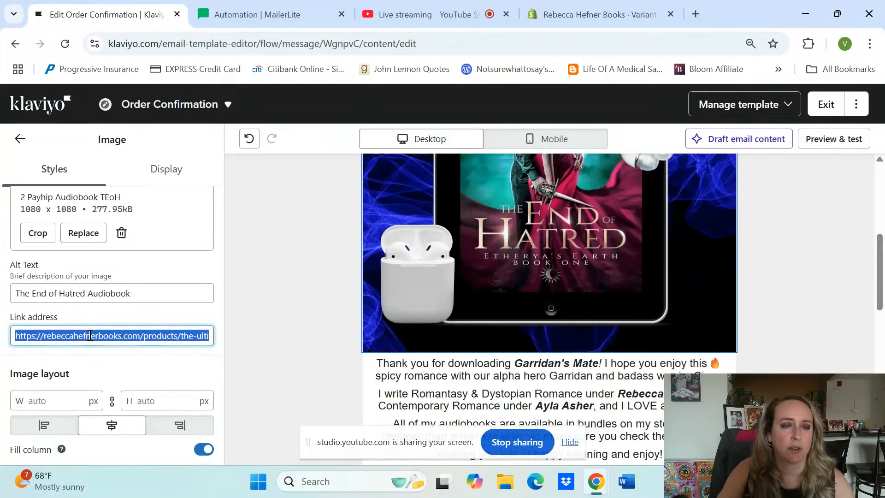
right_click(90, 335)
click(133, 177)
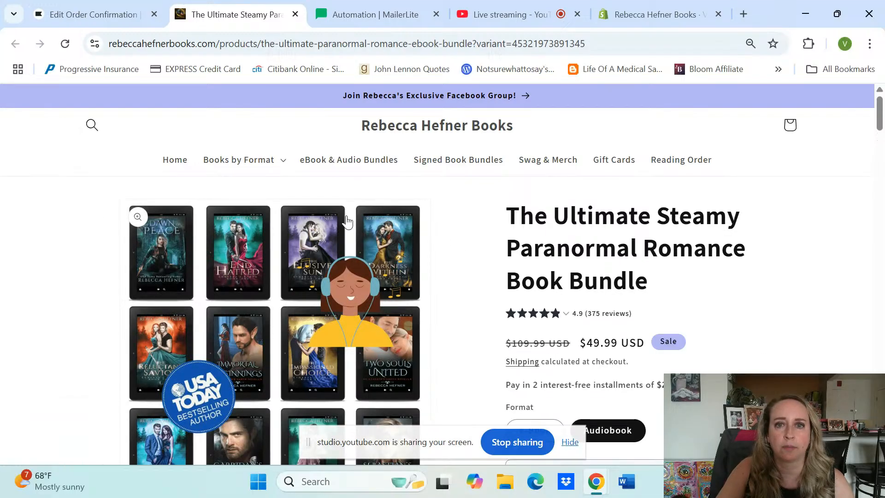
Open the Etherya's Earth bundle from the store's signed book bundles and switch it to the Audiobook format
click(459, 164)
scroll(417, 279, down, 5)
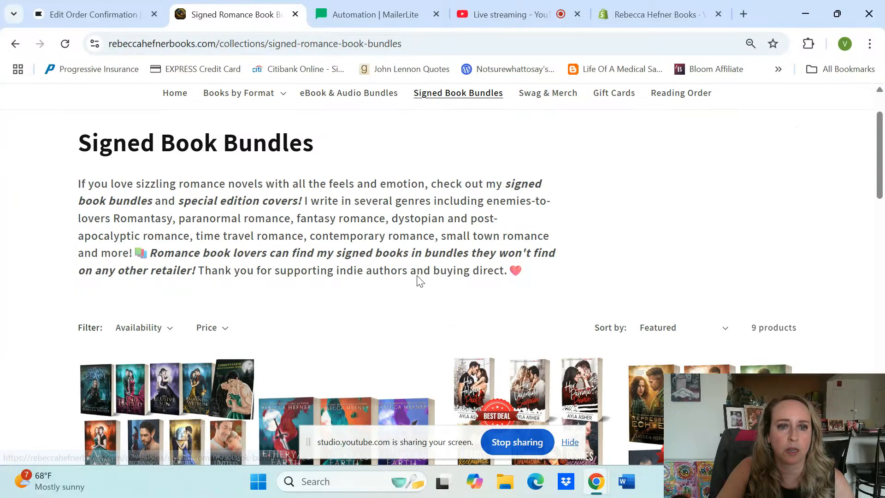
click(154, 356)
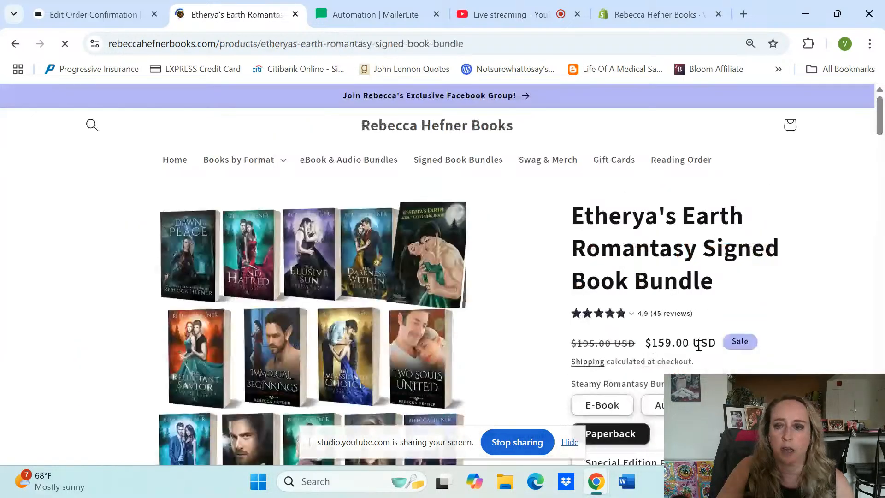
scroll(678, 336, down, 2)
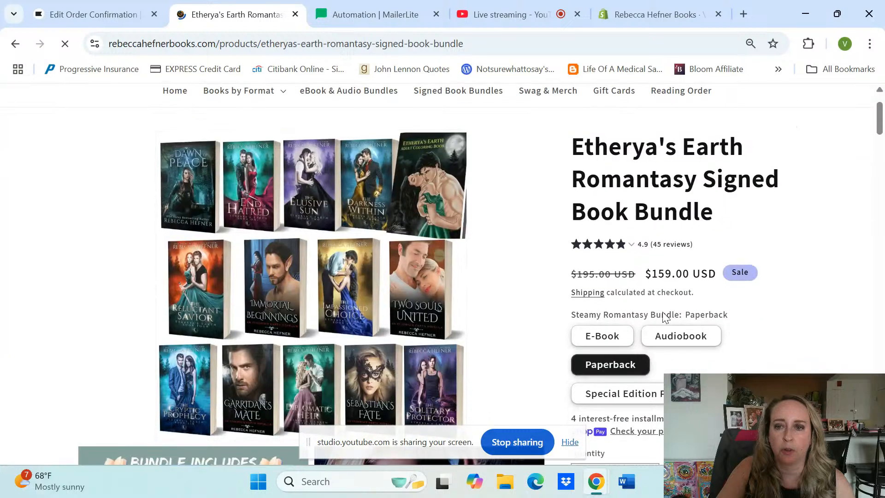
click(679, 333)
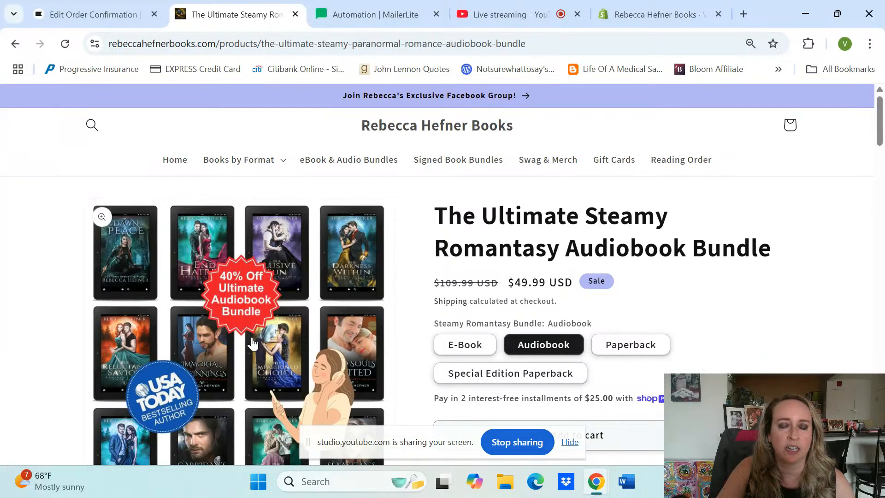
scroll(220, 272, down, 3)
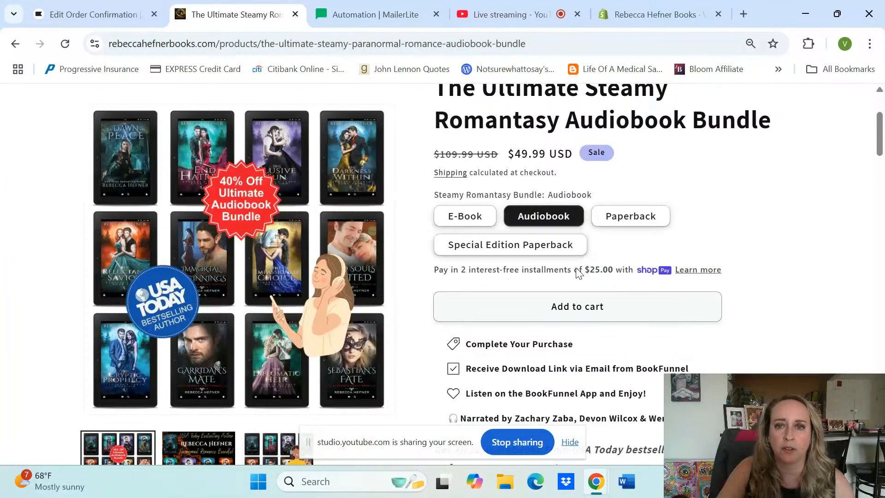
Copy the audiobook bundle page's URL and paste it as the cover image's link address in the Order Confirmation email
click(353, 42)
right_click(355, 43)
click(410, 177)
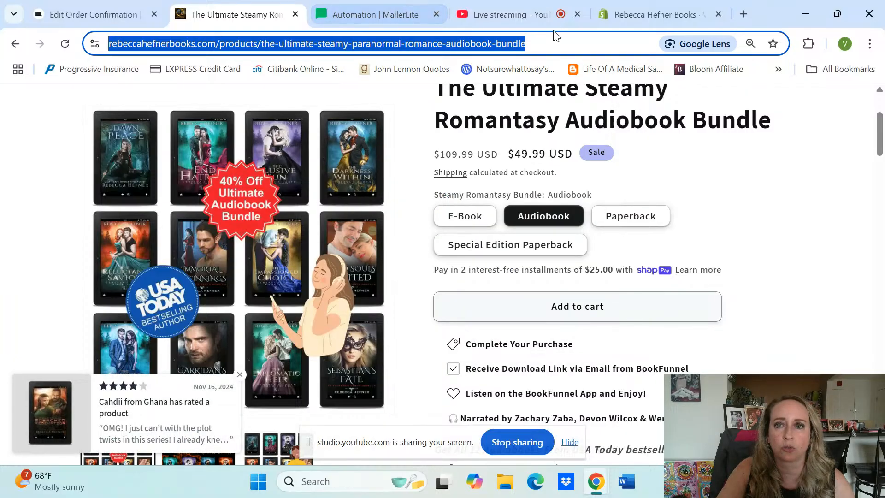
click(519, 11)
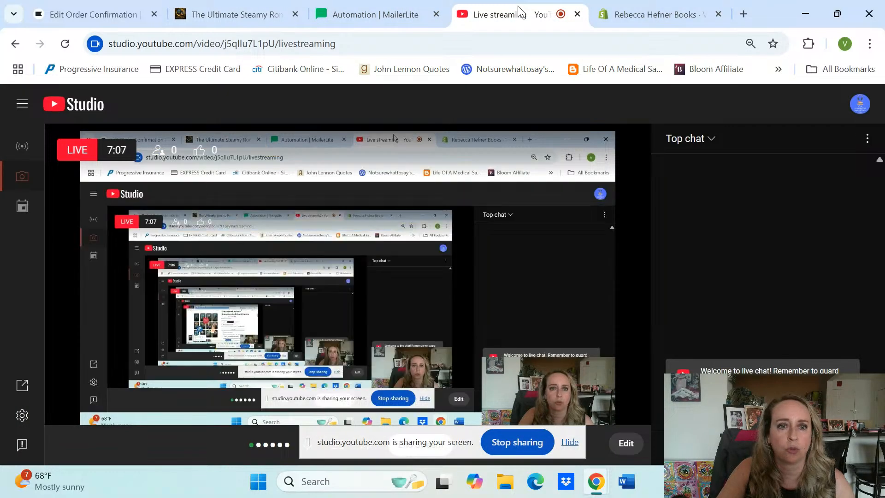
click(394, 9)
click(91, 11)
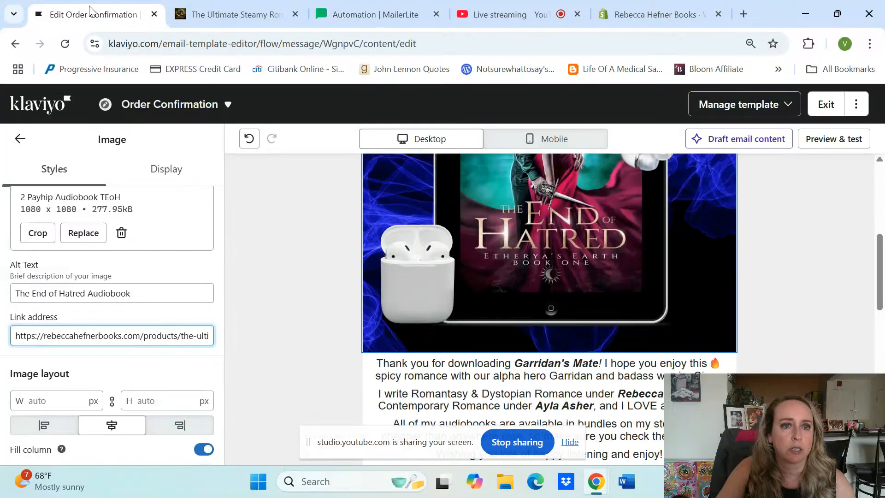
triple_click(127, 336)
right_click(126, 336)
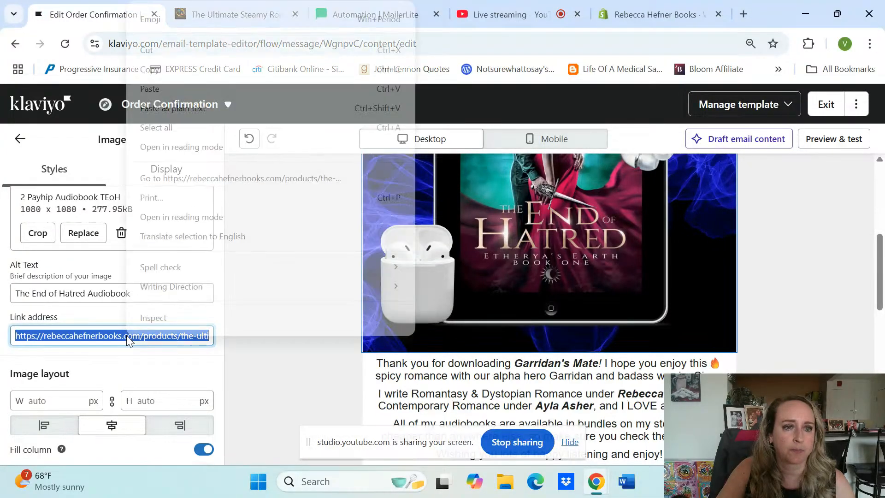
click(179, 109)
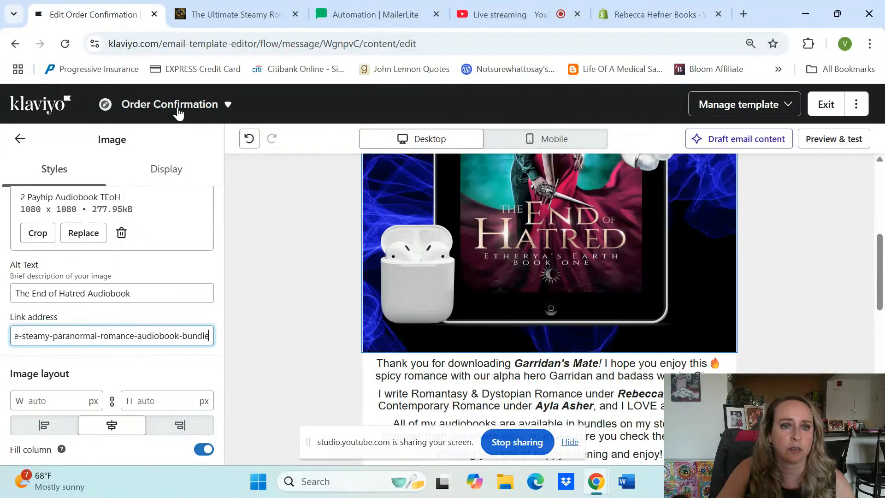
click(299, 275)
Zoom the browser page out one level to fit more of the email's body text and bundle sections
scroll(318, 319, down, 2)
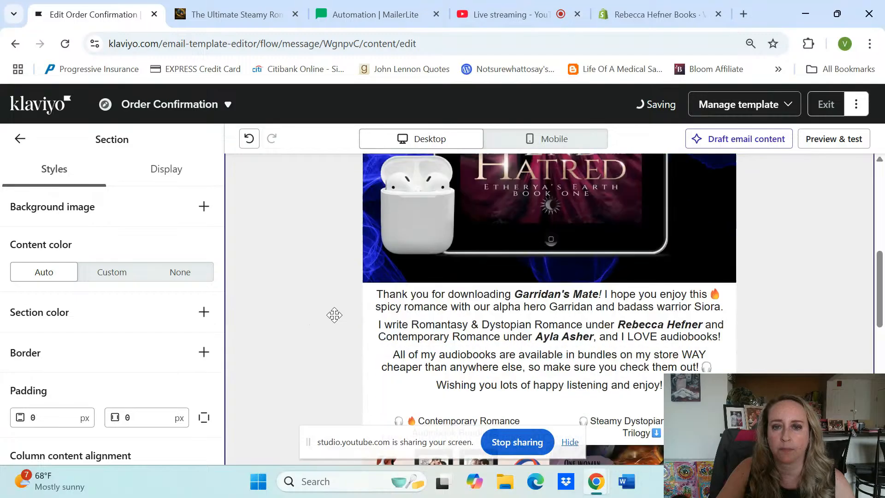
scroll(722, 297, down, 4)
scroll(725, 295, down, 5)
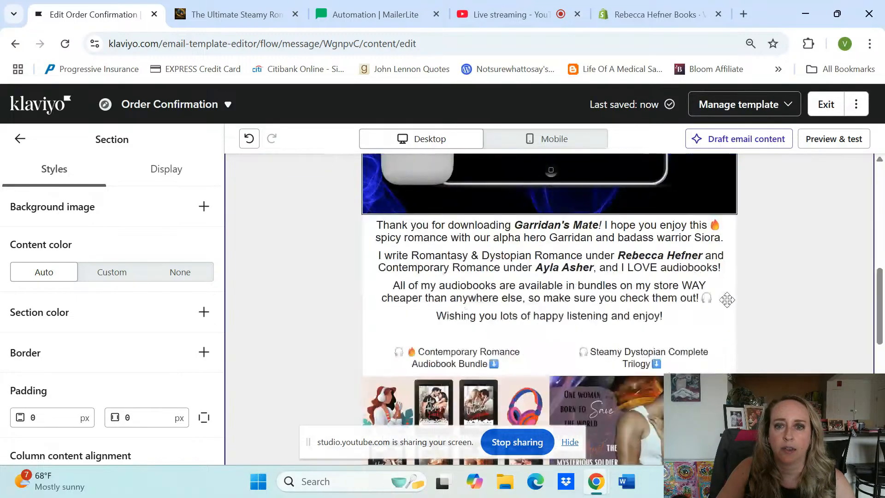
click(870, 44)
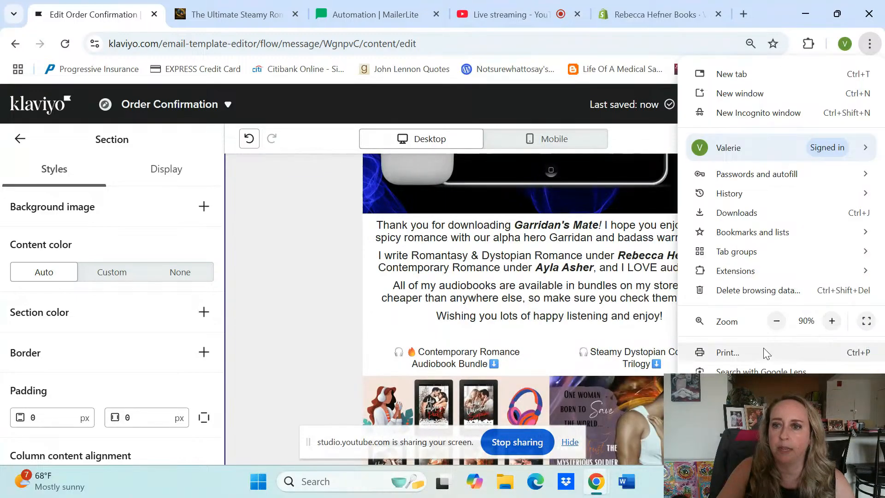
click(347, 311)
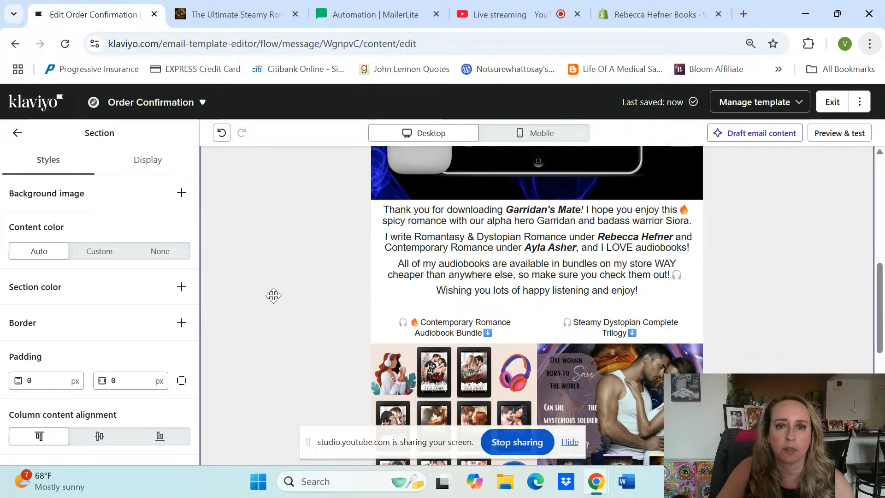
Replace the book title in the email's thank-you sentence with "The End of Hatred"
scroll(336, 310, up, 3)
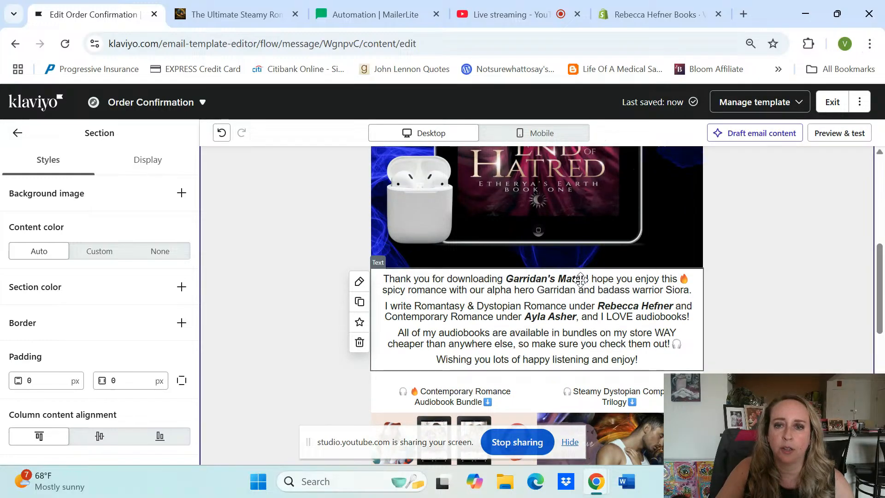
click(574, 276)
click(563, 293)
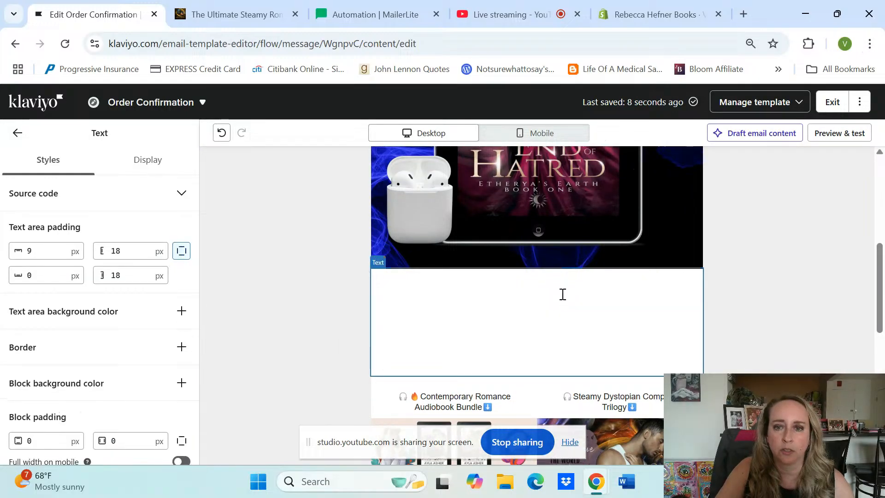
click(581, 279)
key(BackSpace)
key(BackSpace)
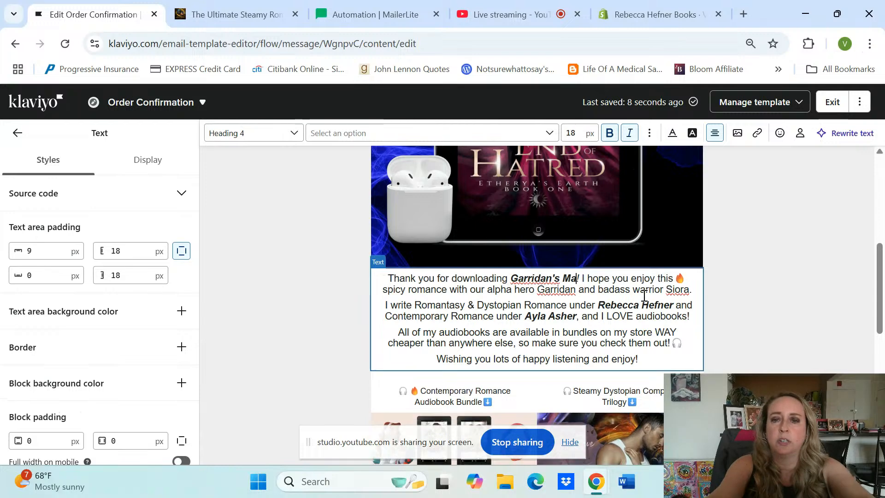
key(BackSpace)
key(BackSpace)
key(BackSpace)
key(BackSpace)
key(BackSpace)
key(BackSpace)
key(BackSpace)
key(BackSpace)
key(BackSpace)
key(BackSpace)
key(BackSpace)
key(BackSpace)
key(BackSpace)
text(The End of)
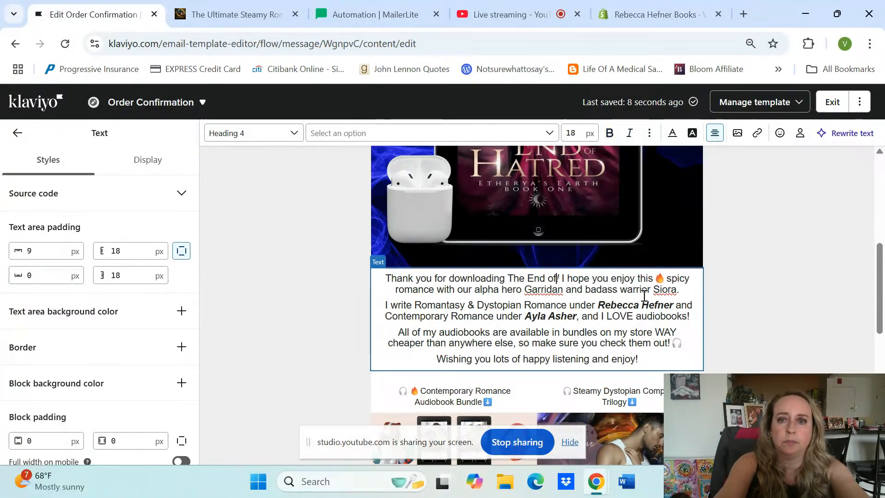
text( Hatred)
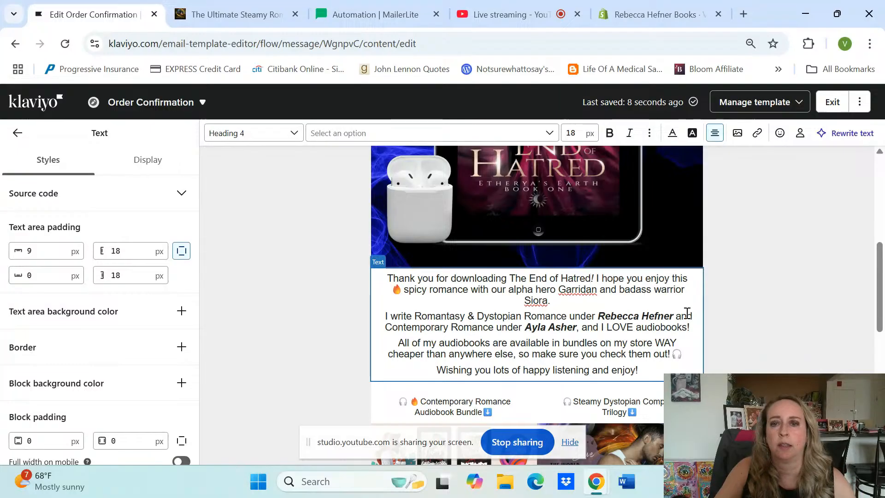
Format the title "The End of Hatred!" in the thank-you sentence as bold and italic
drag(525, 278, 595, 278)
click(609, 134)
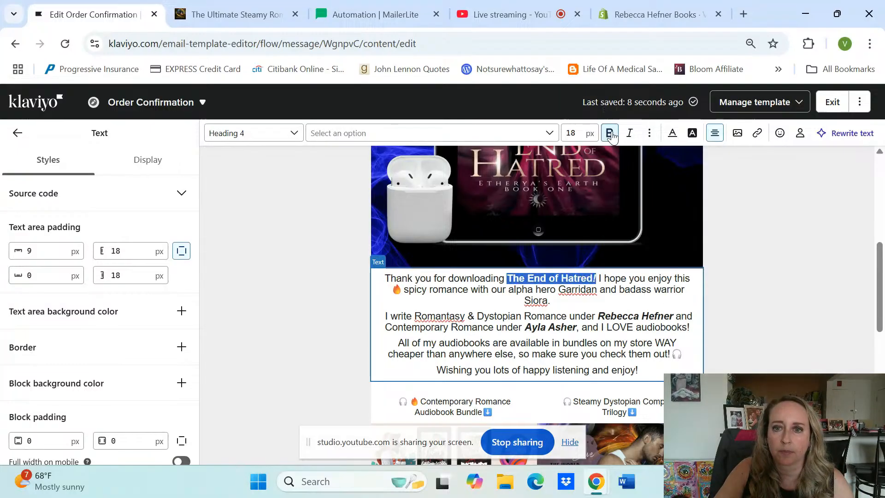
click(631, 134)
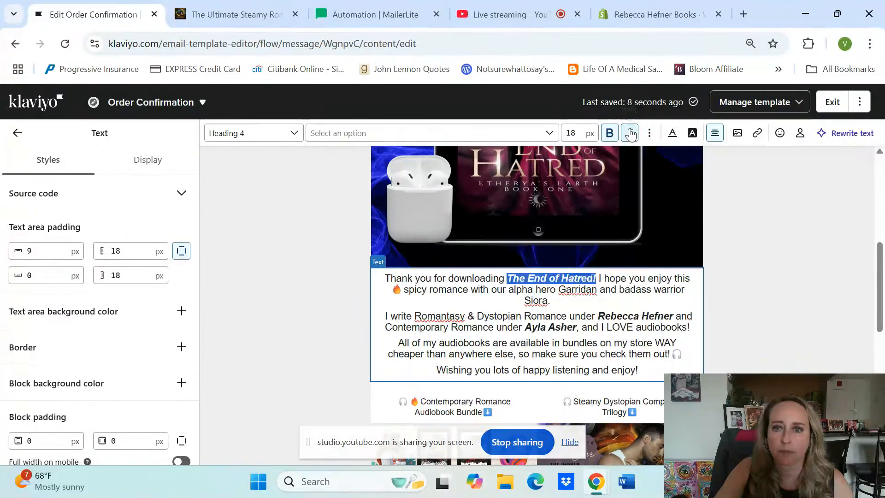
click(650, 284)
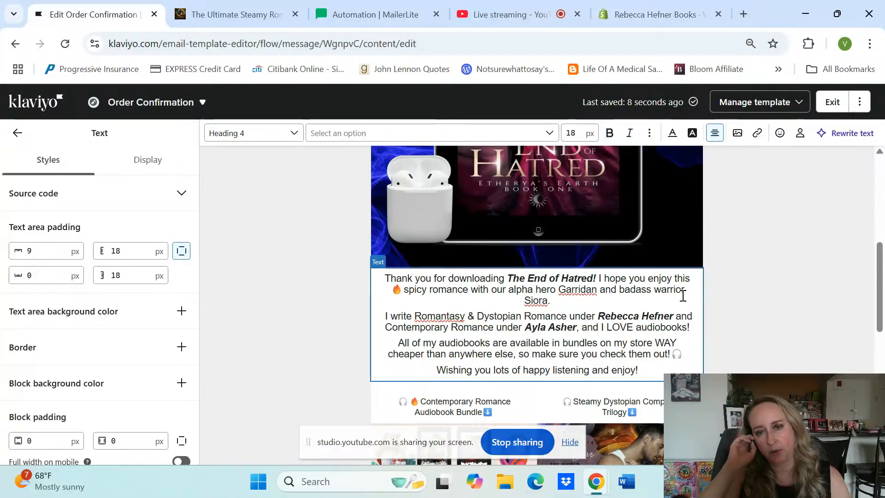
Change the book description to "spicy enemies-to-lovers Romantasy!" and delete the trailing phrase about the hero and warrior
drag(431, 292, 466, 289)
text(enemies)
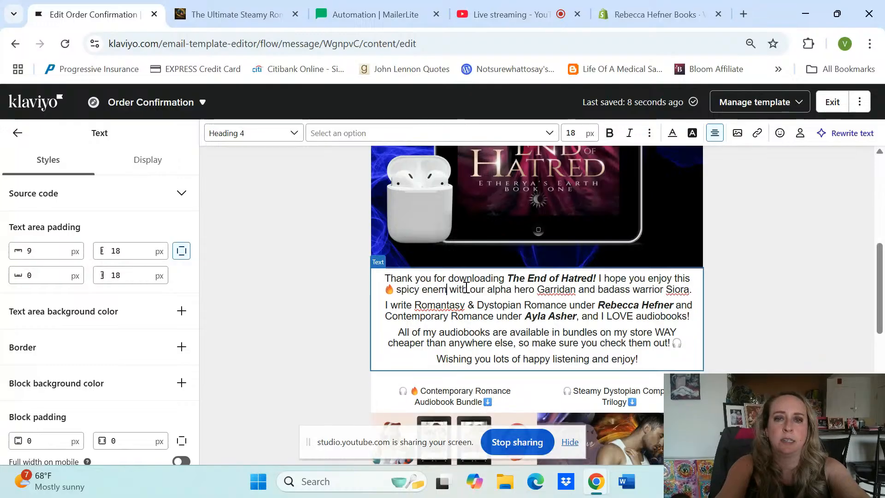
text(-lovr)
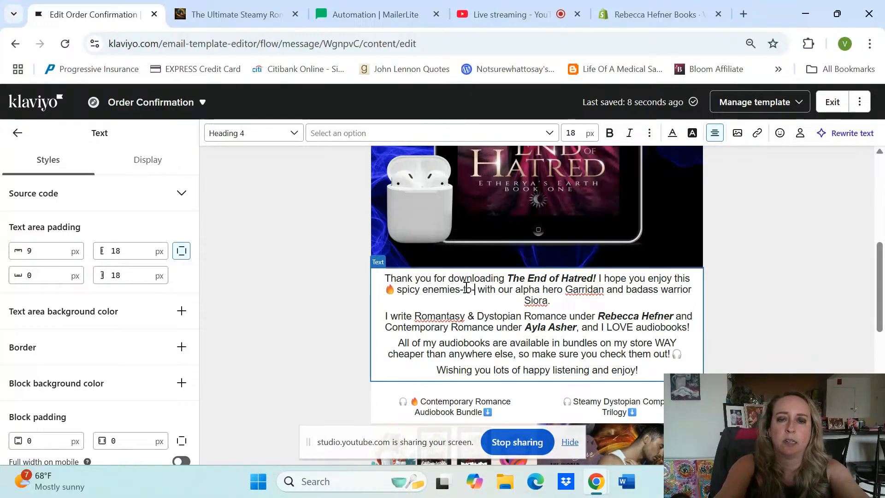
key(BackSpace)
text(ers Romantasy)
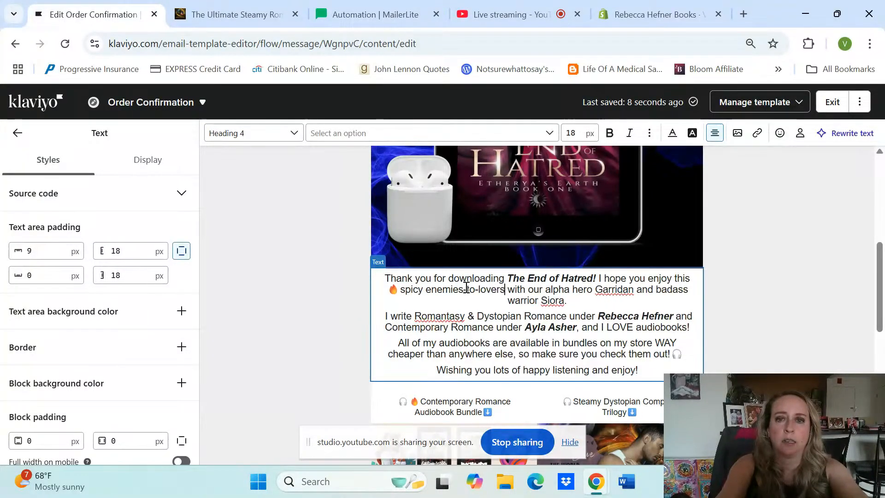
text(!)
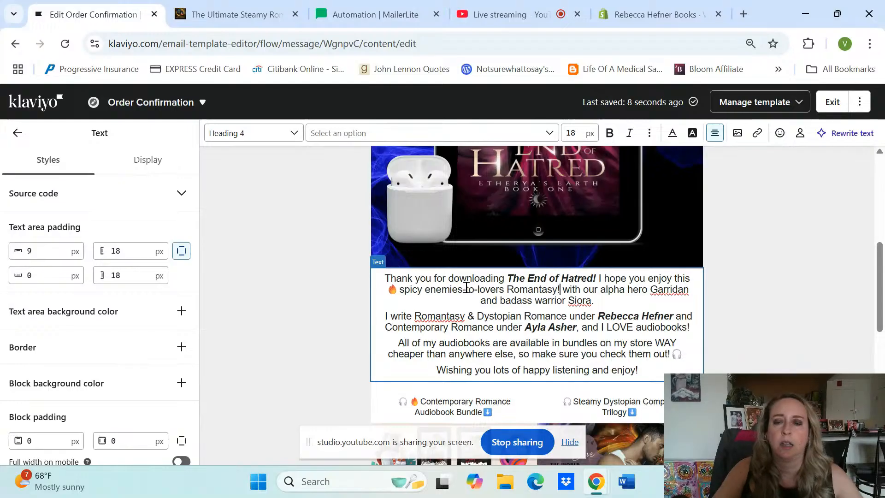
drag(576, 294, 607, 305)
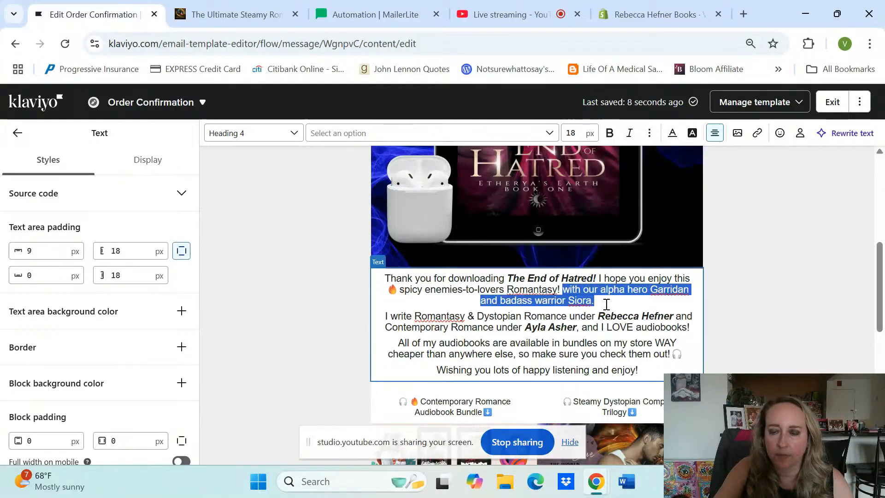
key(BackSpace)
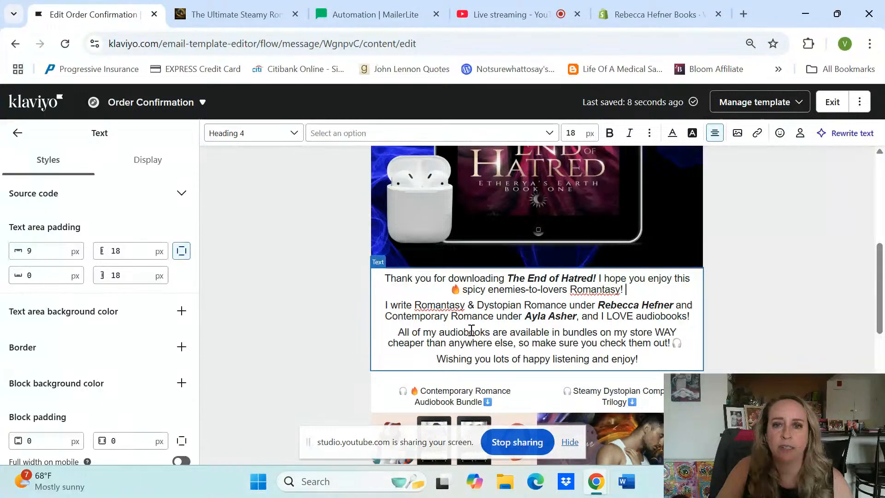
Select the Contemporary Romance Audiobook Bundle image below the body text for editing
scroll(473, 331, down, 2)
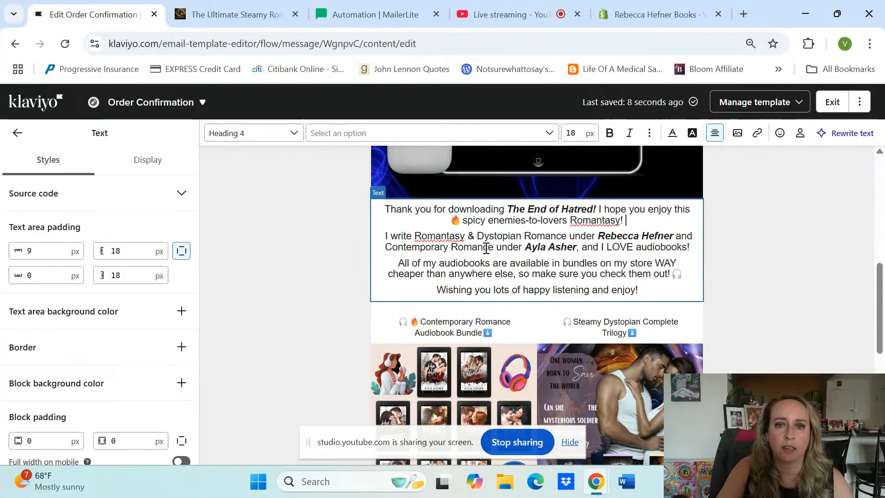
scroll(497, 258, down, 2)
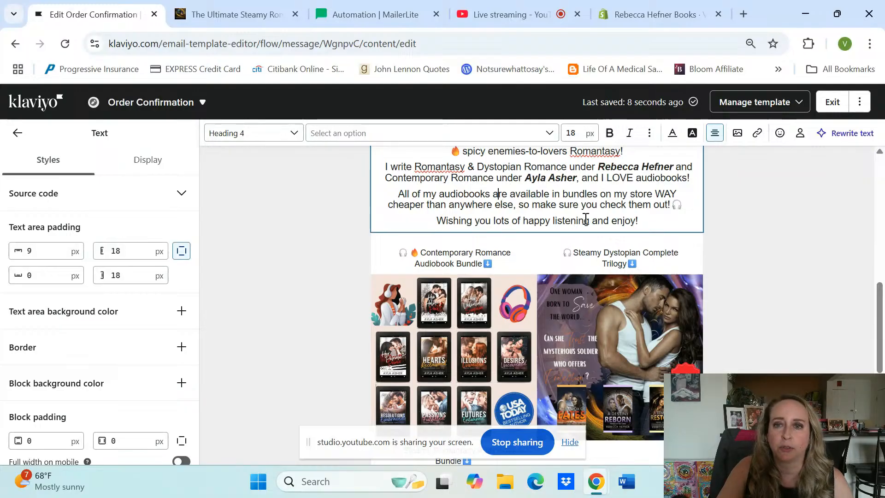
scroll(489, 208, down, 2)
scroll(493, 226, up, 2)
scroll(562, 256, down, 6)
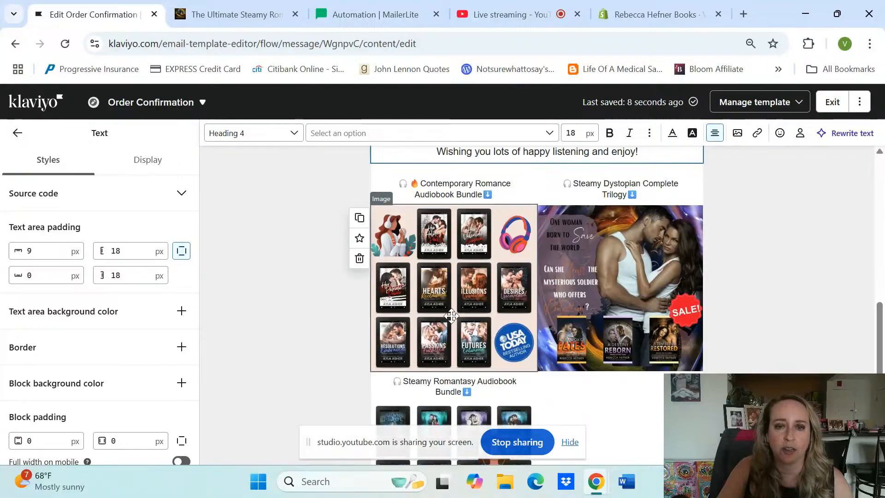
scroll(453, 318, up, 4)
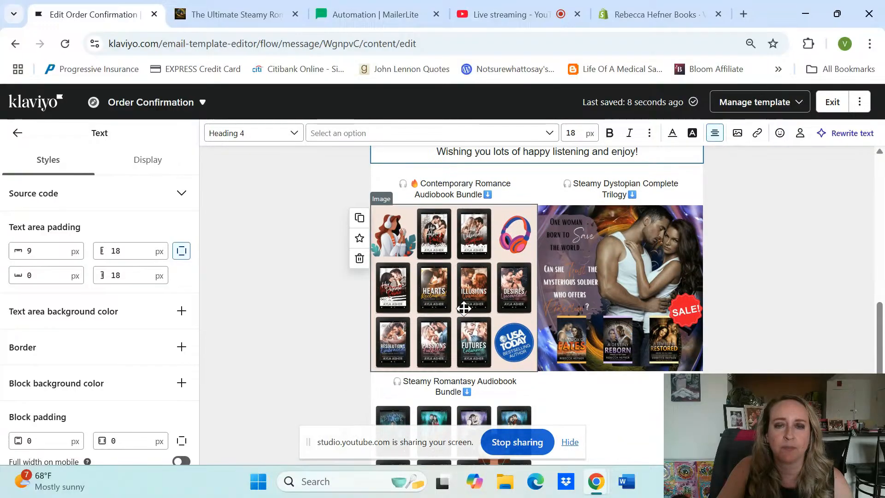
click(463, 308)
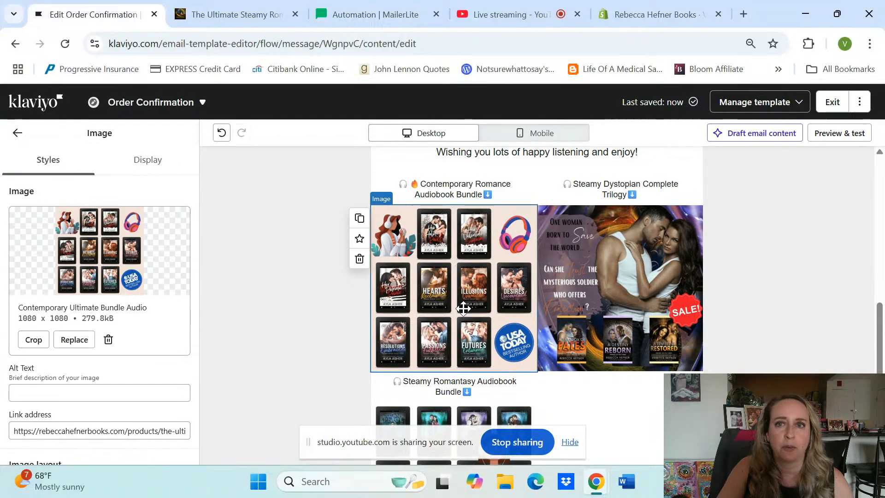
Switch to the author's store, open the contemporary bundle from the signed book bundles, and choose its Audiobook format
click(660, 14)
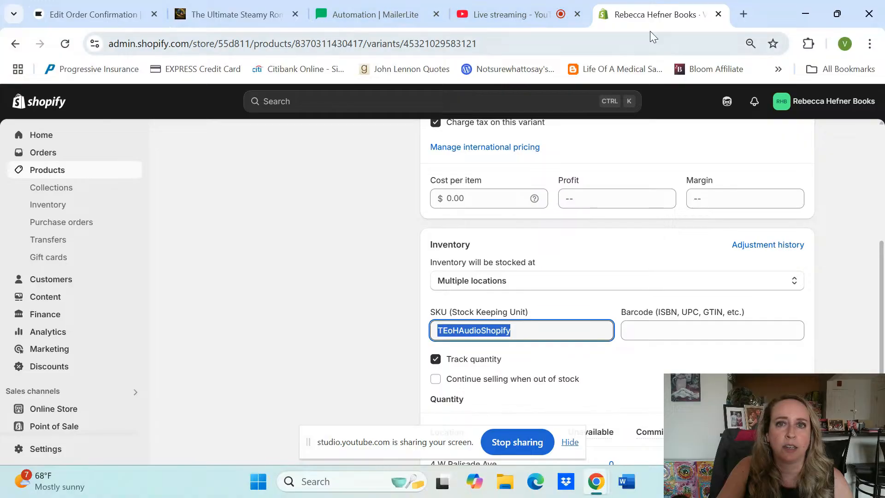
click(232, 14)
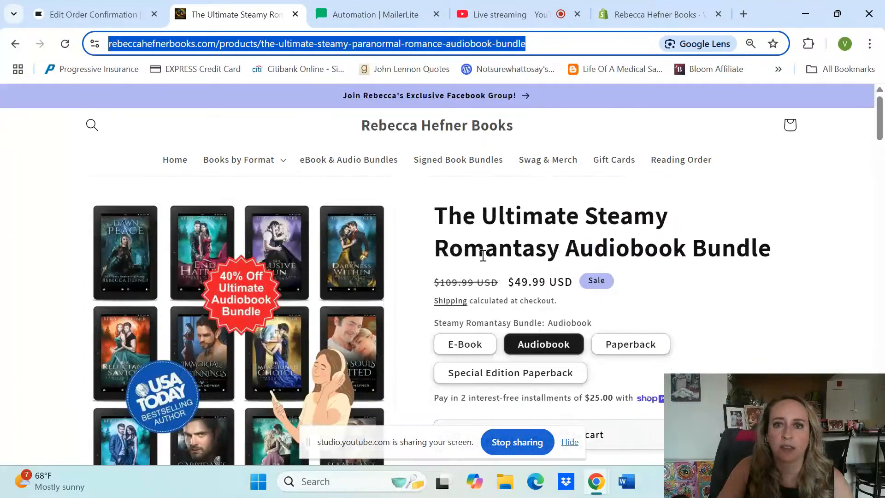
click(492, 162)
scroll(492, 272, down, 3)
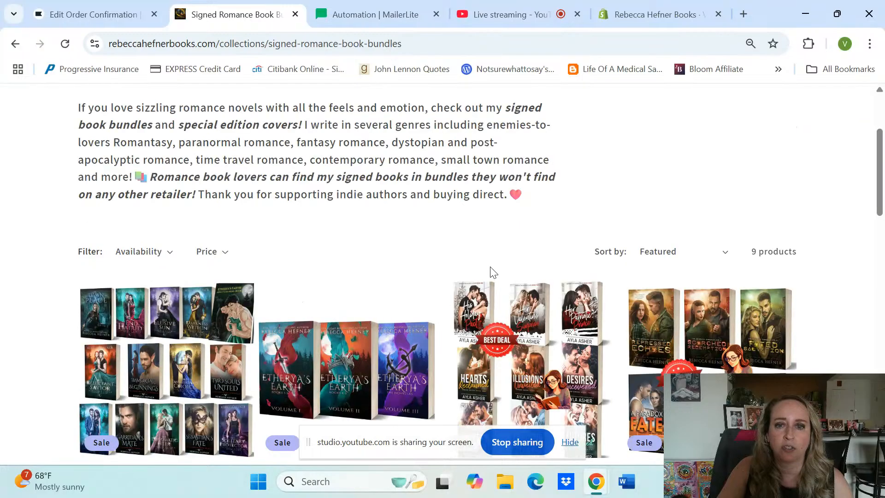
click(517, 295)
scroll(682, 310, down, 3)
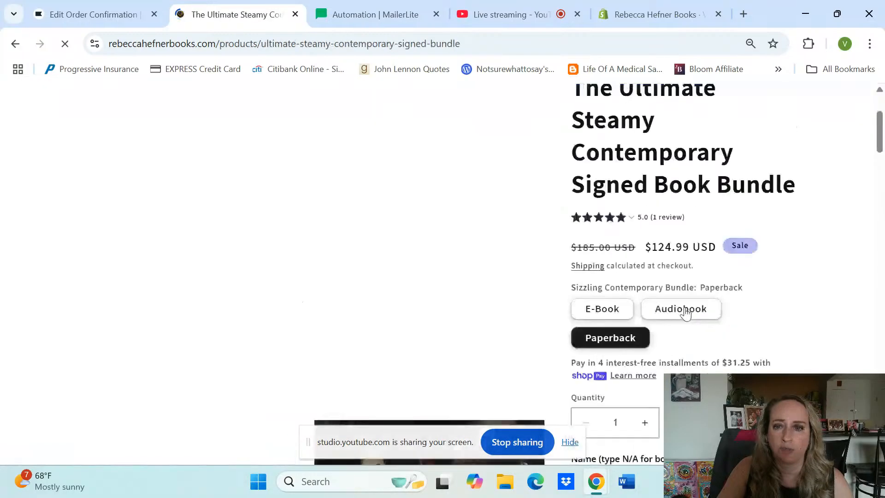
click(684, 311)
scroll(673, 285, down, 1)
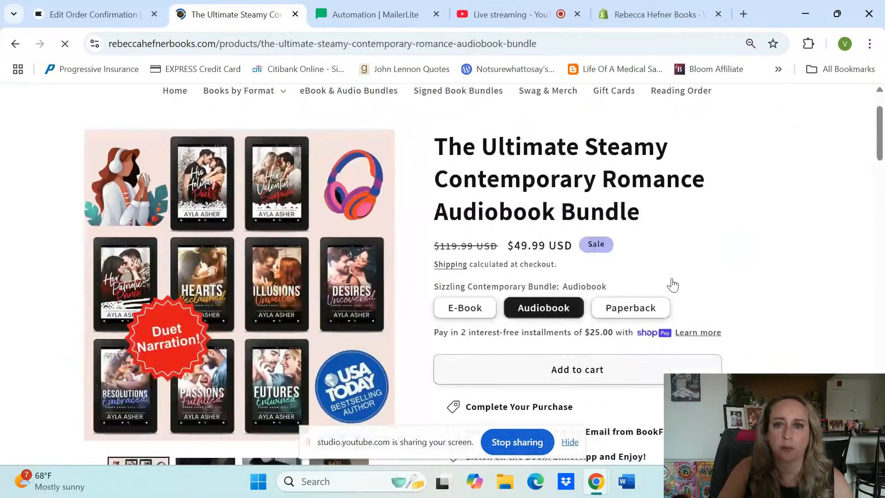
Copy the contemporary audiobook bundle page's URL and paste it as plain text into the contemporary bundle image's link address in Klaviyo
click(307, 44)
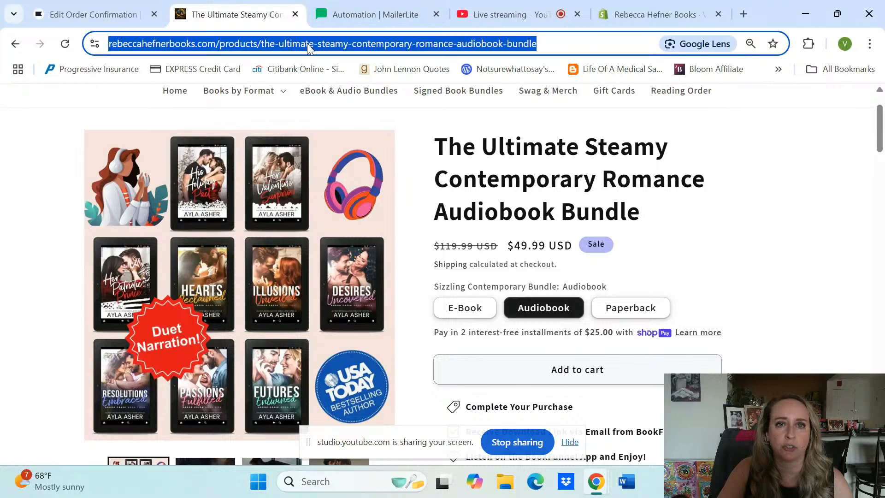
right_click(307, 44)
click(373, 174)
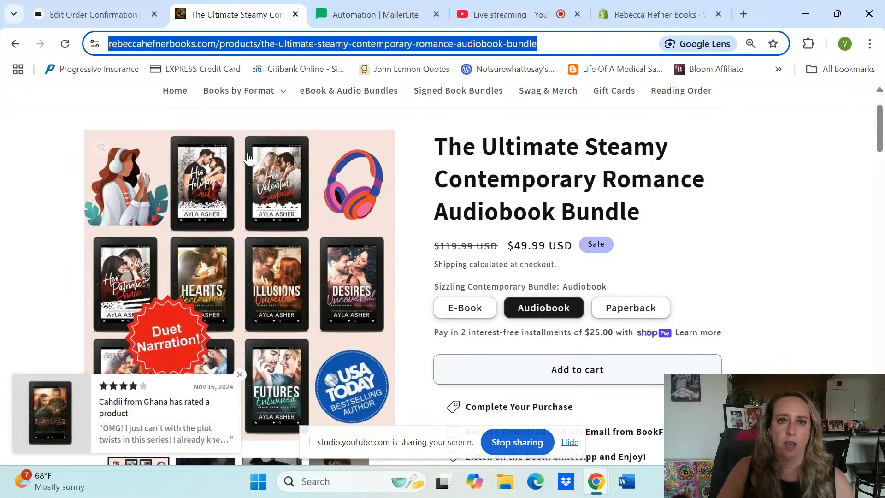
click(78, 14)
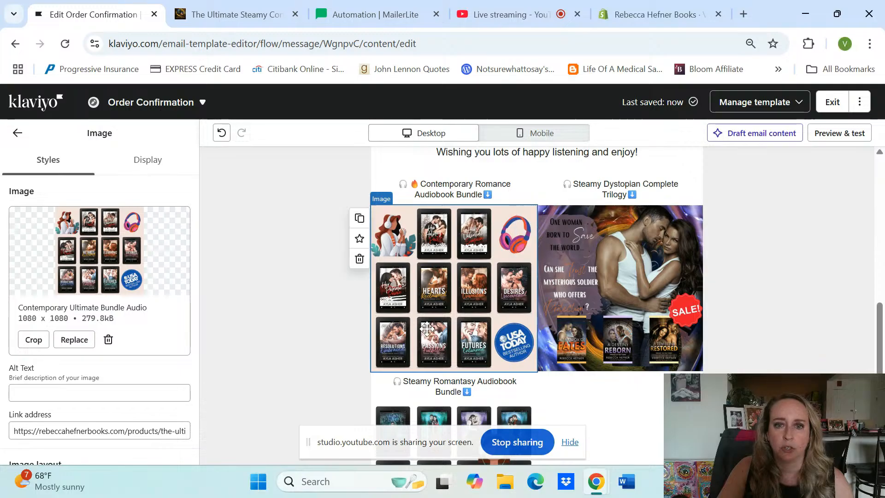
scroll(65, 310, down, 2)
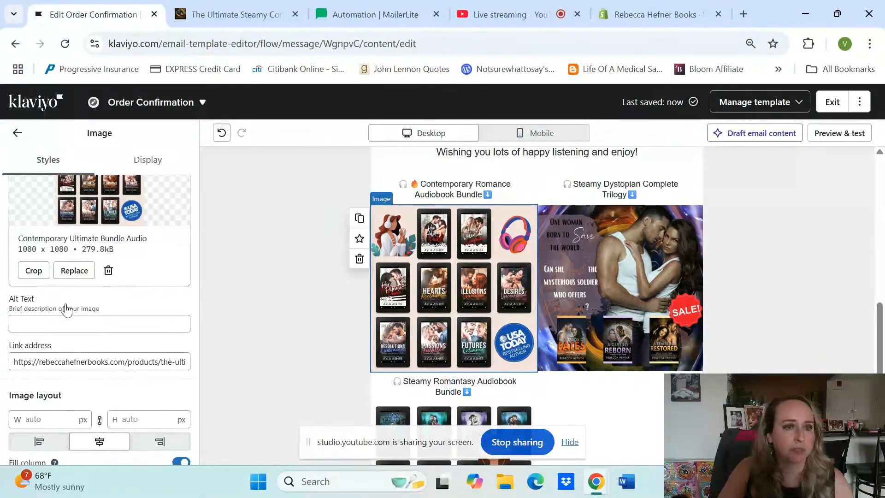
triple_click(105, 362)
right_click(107, 363)
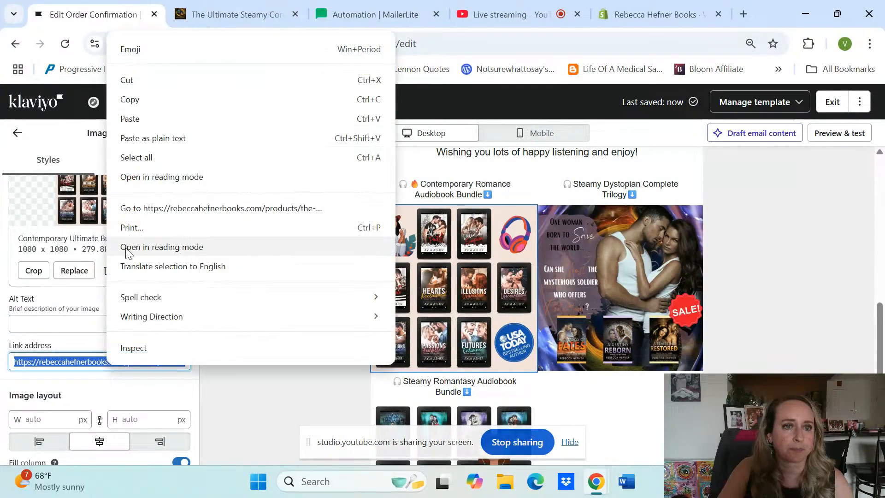
click(149, 138)
Set the contemporary bundle image's alt text to "Contemporary Romance Bundle"
click(146, 328)
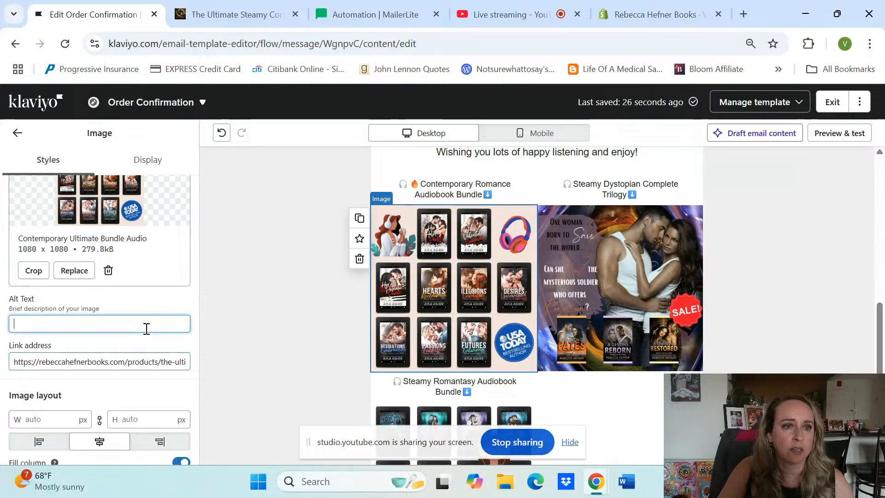
text(c)
key(BackSpace)
text(C)
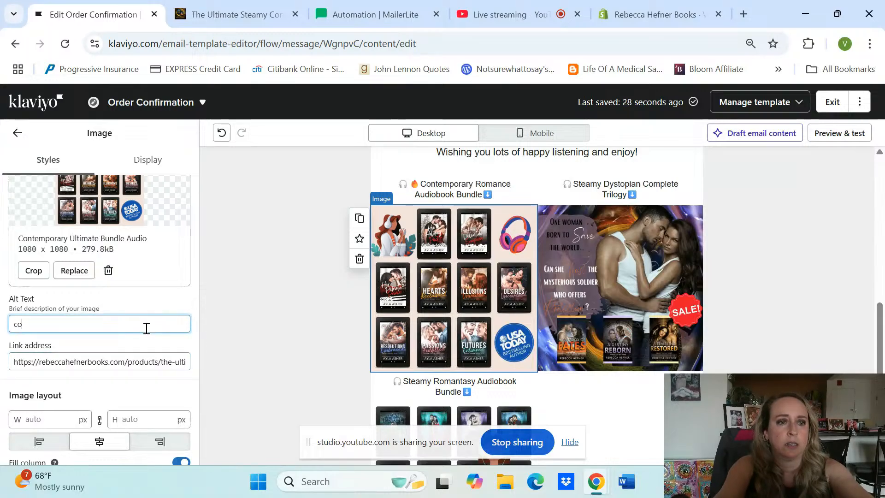
text(onte)
key(BackSpace)
key(BackSpace)
text(ntemporary Roman)
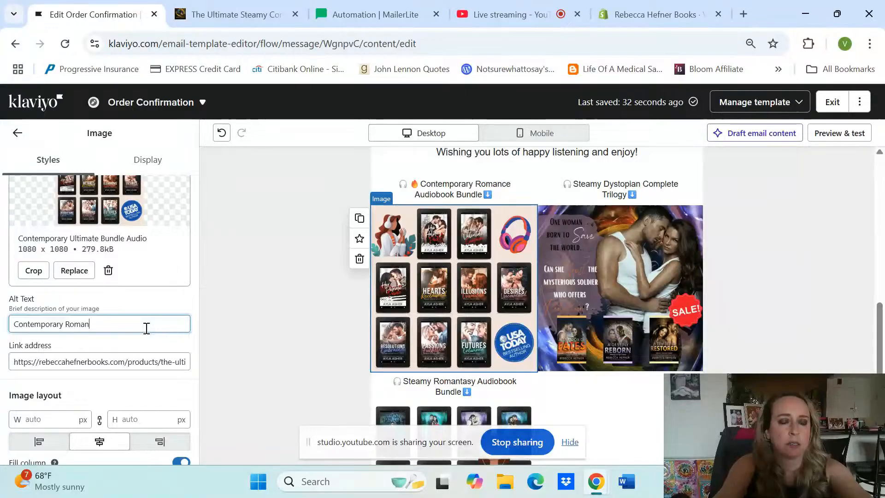
text(ce Bundle)
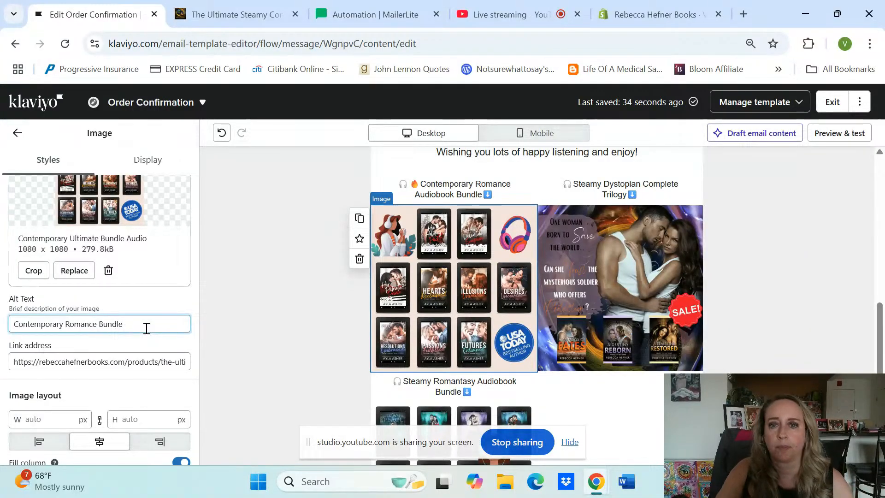
Replace the image under the Steamy Dystopian Complete Trilogy heading with "Steamy Signed Dystopian Bundle" from the image library
click(645, 333)
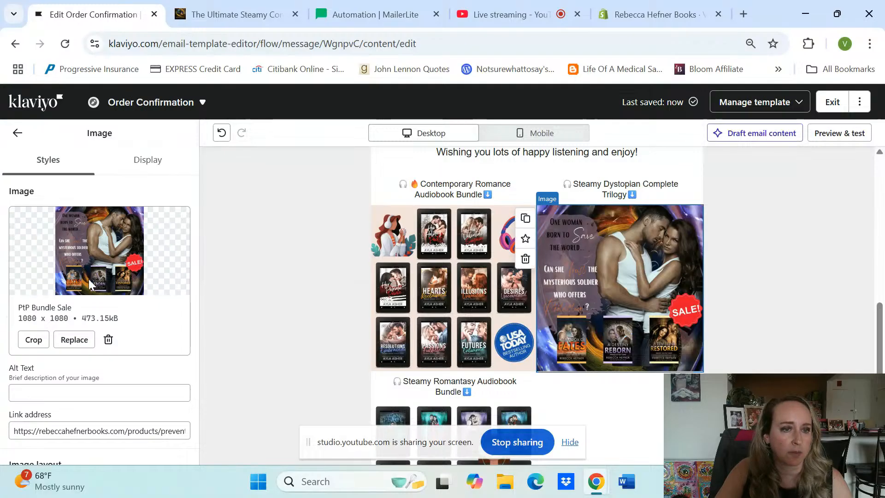
click(73, 340)
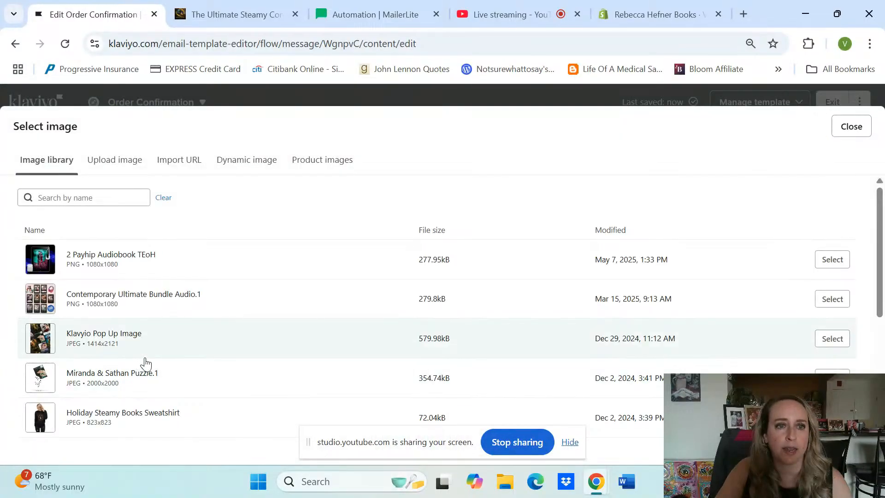
scroll(146, 364, down, 3)
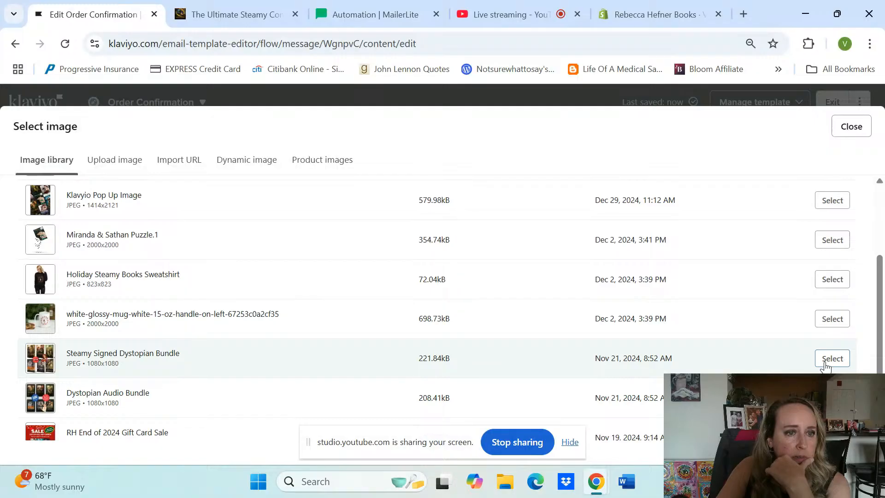
click(832, 359)
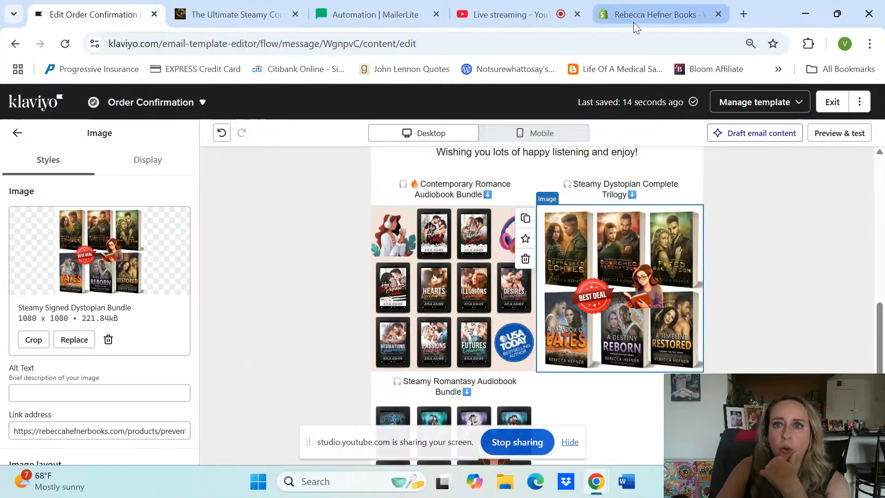
Switch to the author's store, open the steamy dystopian bundle from the signed book bundles, and choose its Audiobook format
click(220, 13)
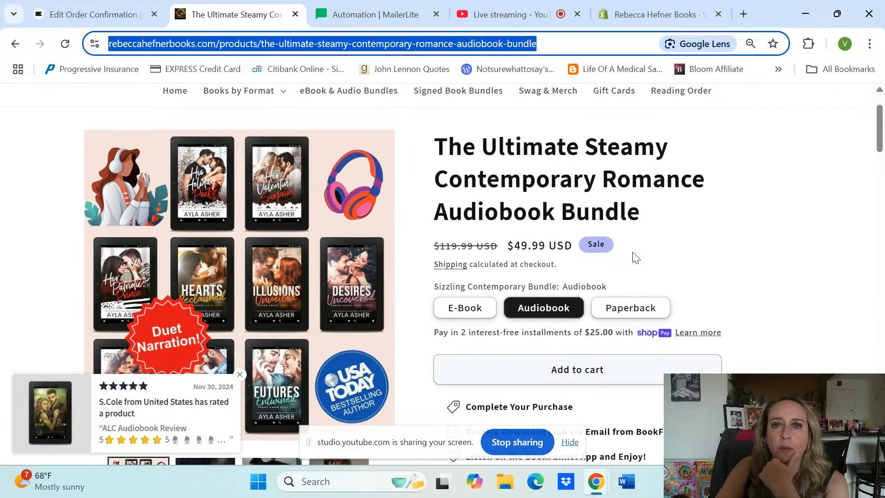
scroll(635, 257, up, 3)
click(497, 161)
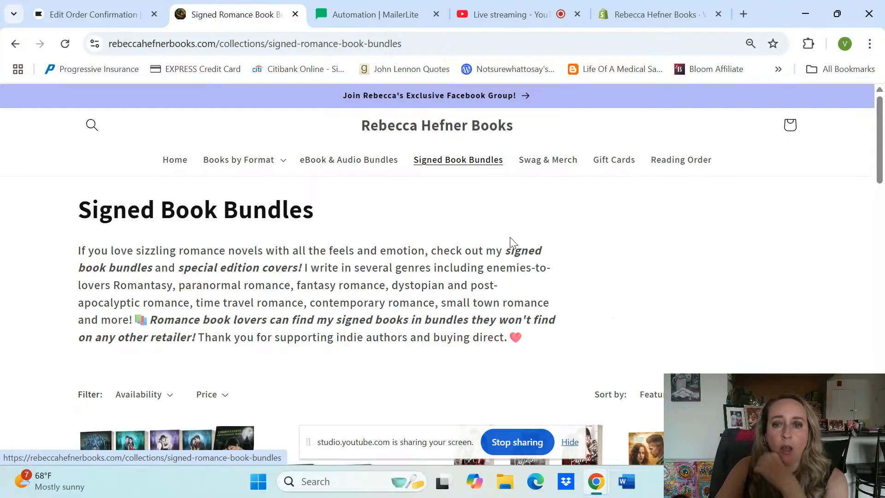
scroll(509, 237, down, 3)
click(719, 344)
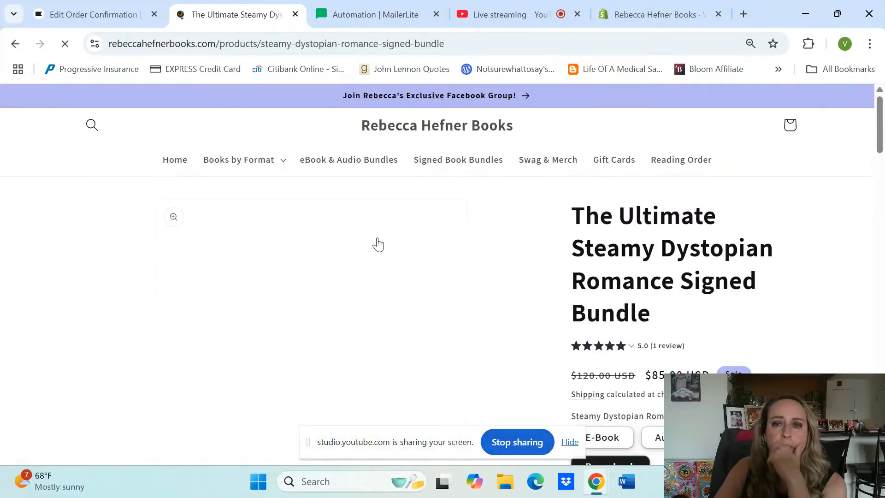
scroll(698, 350, down, 3)
click(678, 307)
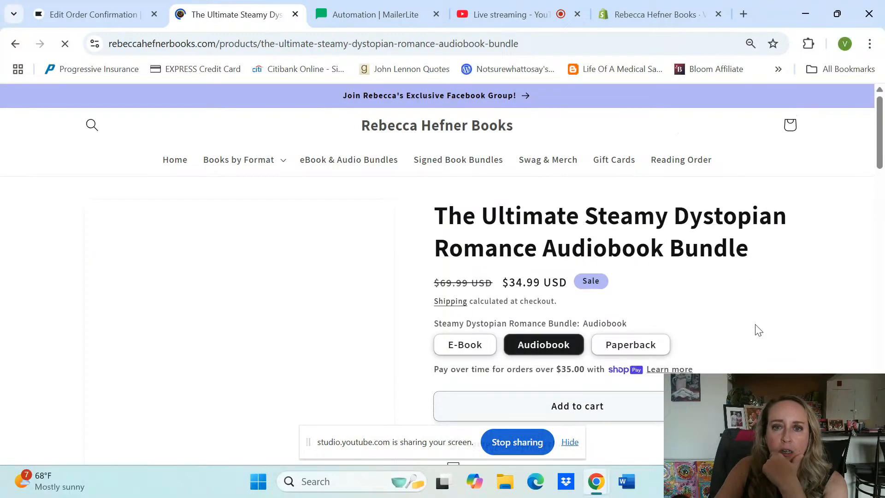
scroll(613, 286, down, 2)
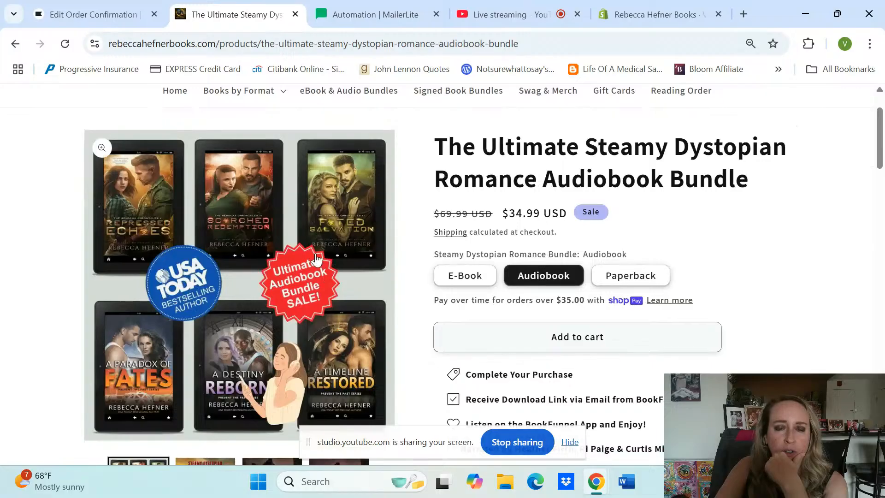
scroll(316, 260, down, 4)
scroll(317, 260, up, 4)
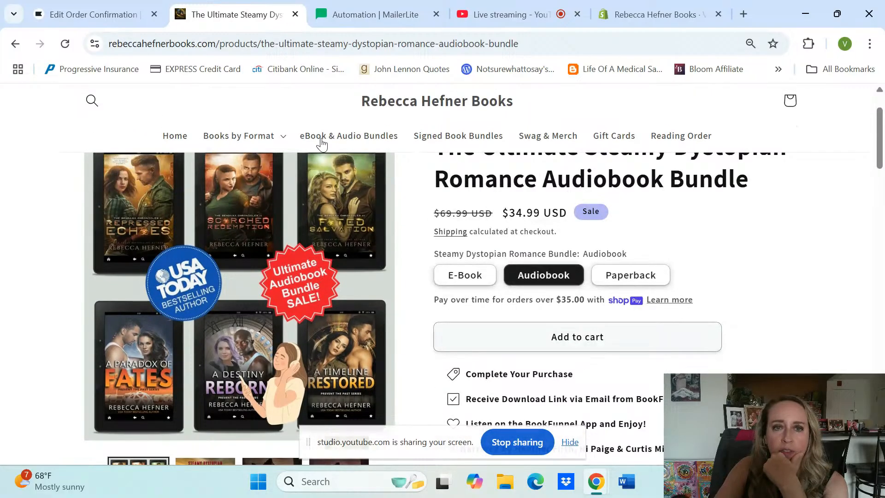
Copy the dystopian audiobook bundle page's URL and paste it as plain text over the dystopian image's link address in Klaviyo
click(289, 43)
right_click(290, 44)
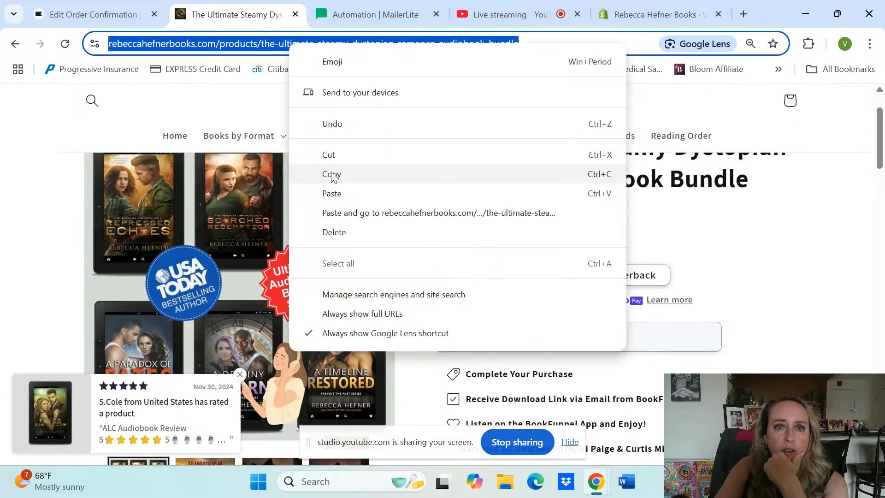
click(331, 175)
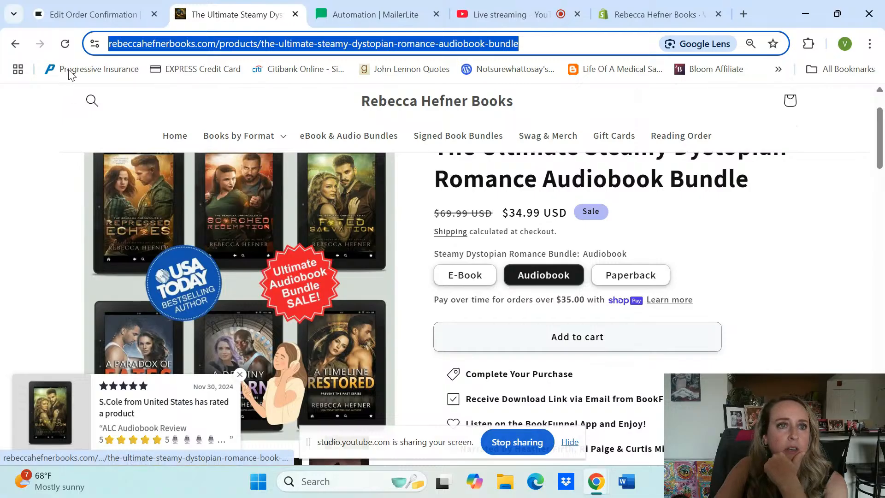
click(84, 11)
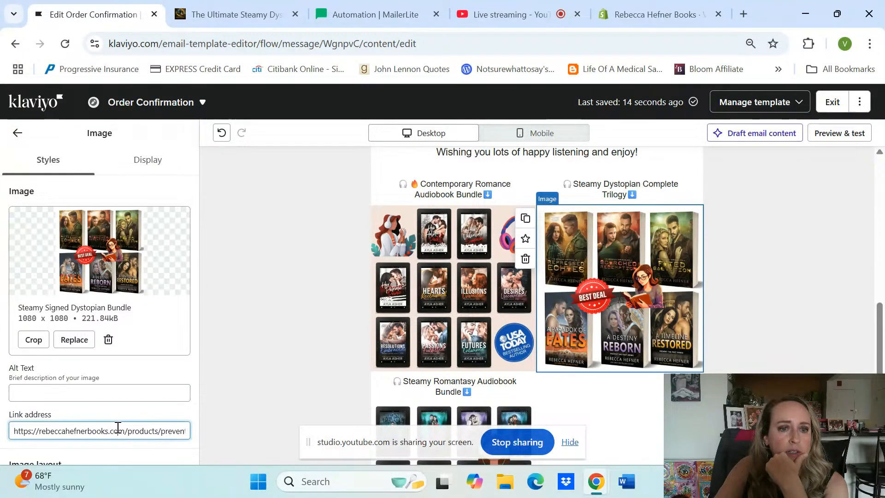
triple_click(104, 432)
right_click(104, 432)
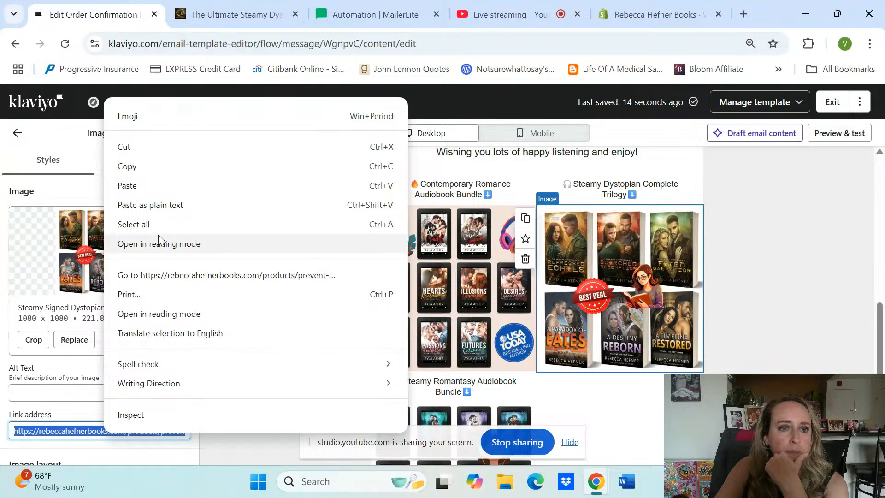
click(171, 205)
Set the dystopian bundle image's alt text to "Steamy Dystopian Romance Bundle"
click(144, 393)
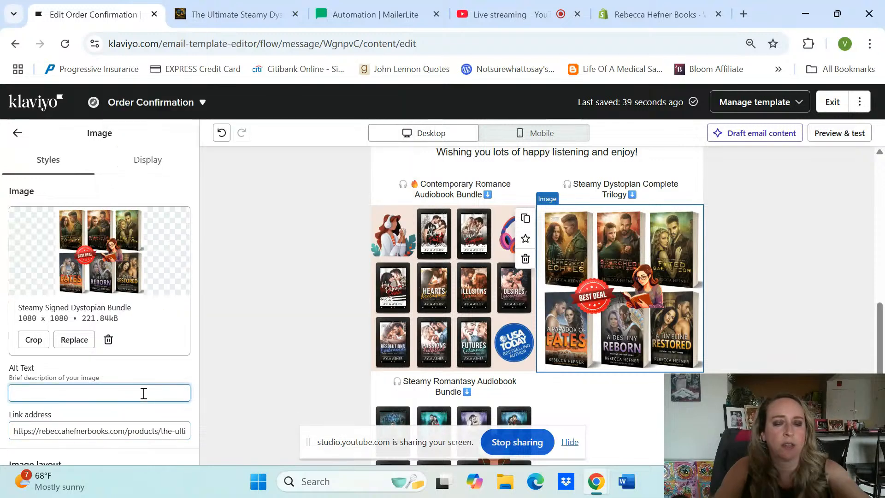
text(Steamy Dystopia)
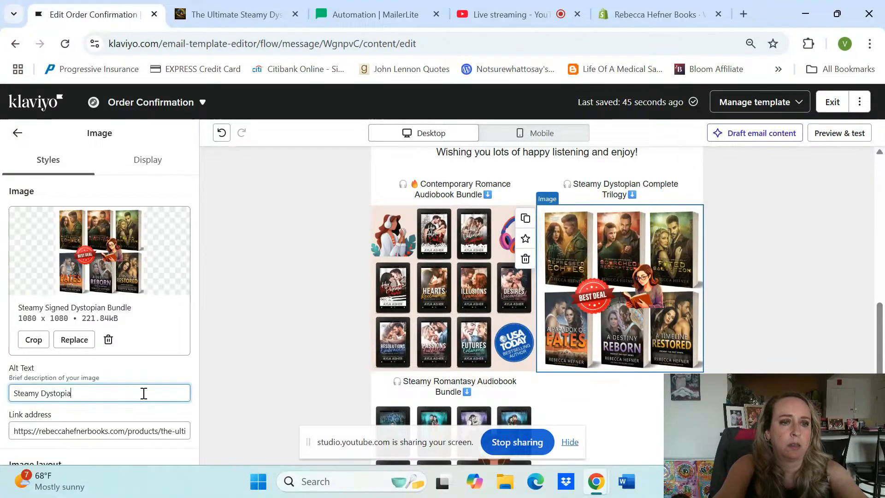
text(n Romance Bundle)
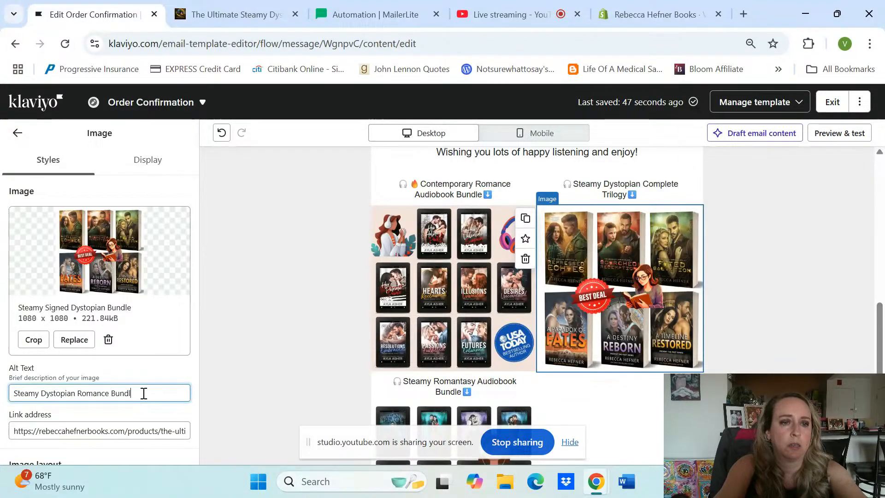
click(250, 366)
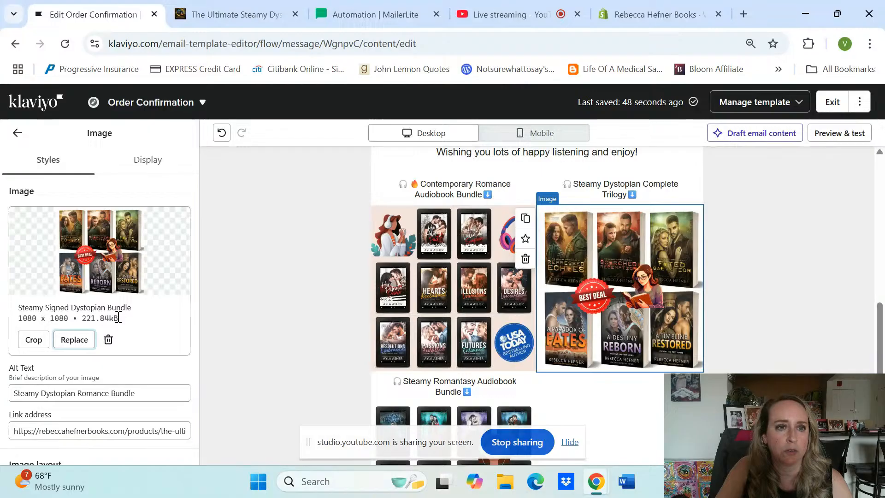
Select the image under the Steamy Romantasy Audiobook Bundle heading for editing
scroll(127, 328, down, 3)
scroll(332, 330, up, 10)
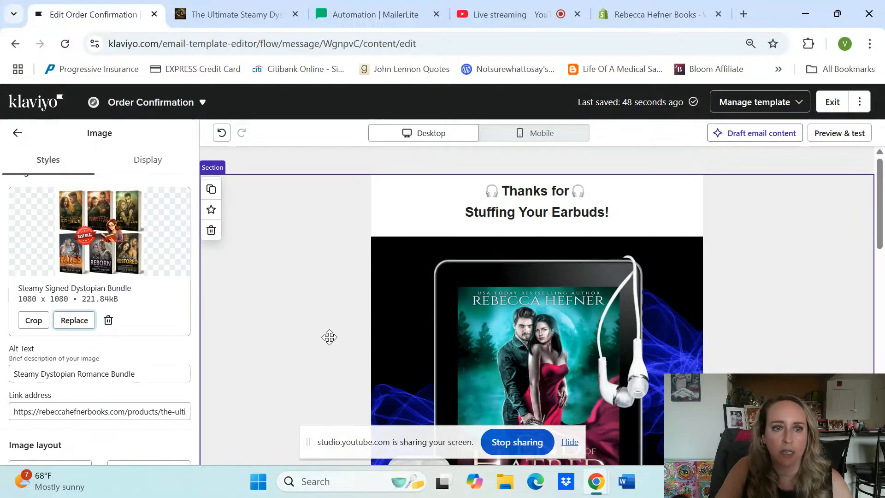
scroll(330, 337, down, 15)
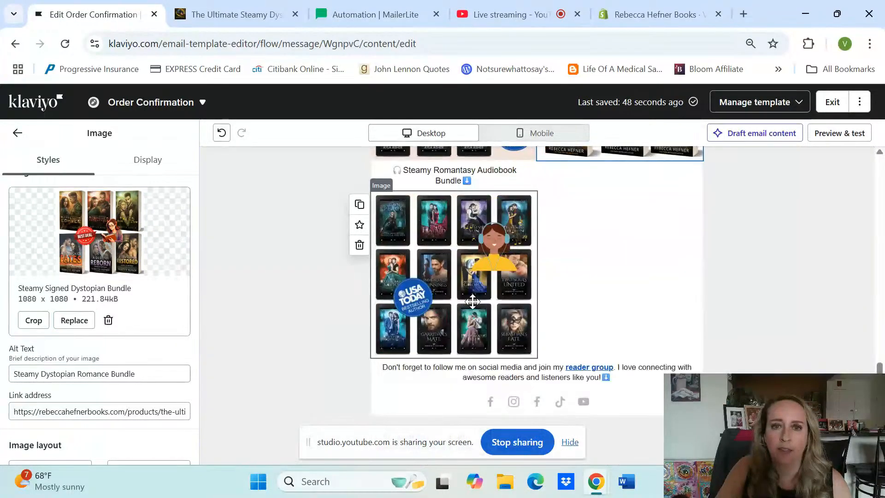
click(473, 301)
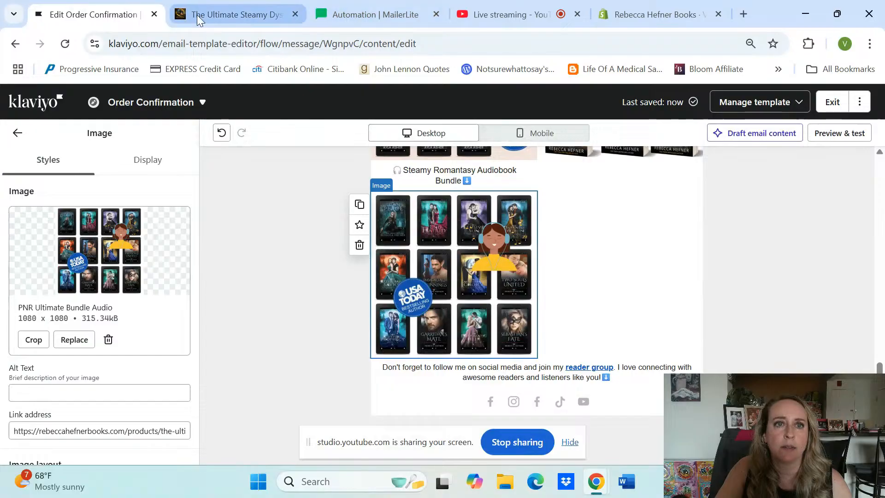
Switch to the author's store, open the steamy Romantasy bundle from the signed book bundles, and choose its Audiobook format
click(198, 18)
click(486, 134)
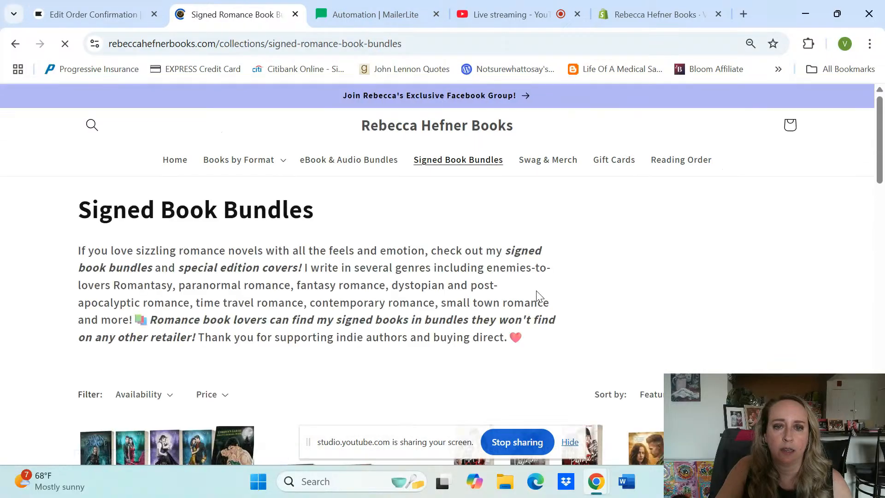
scroll(537, 295, down, 4)
click(166, 300)
click(679, 405)
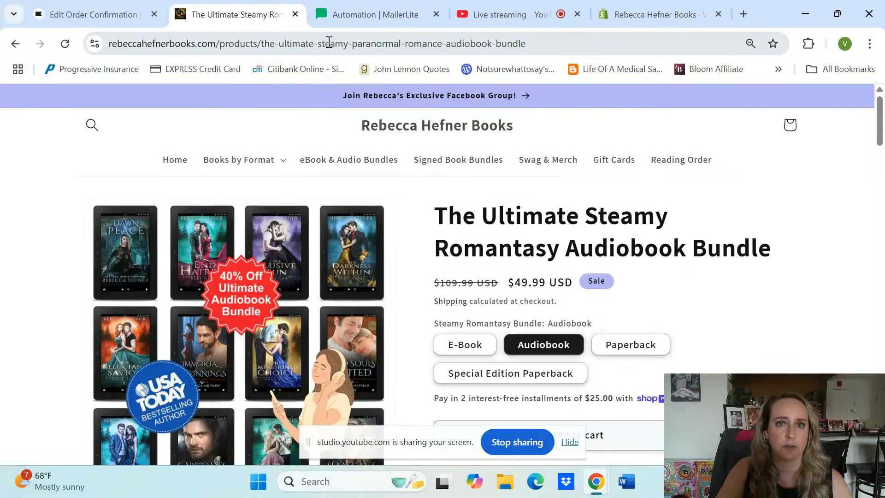
Copy the Romantasy audiobook bundle page's URL and paste it as plain text over the Romantasy image's link address in Klaviyo
click(329, 42)
right_click(327, 42)
click(372, 173)
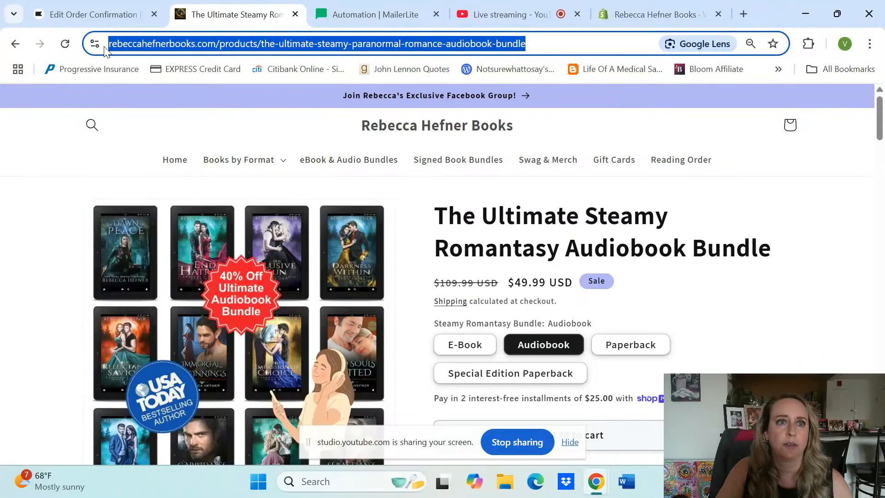
click(92, 15)
click(73, 432)
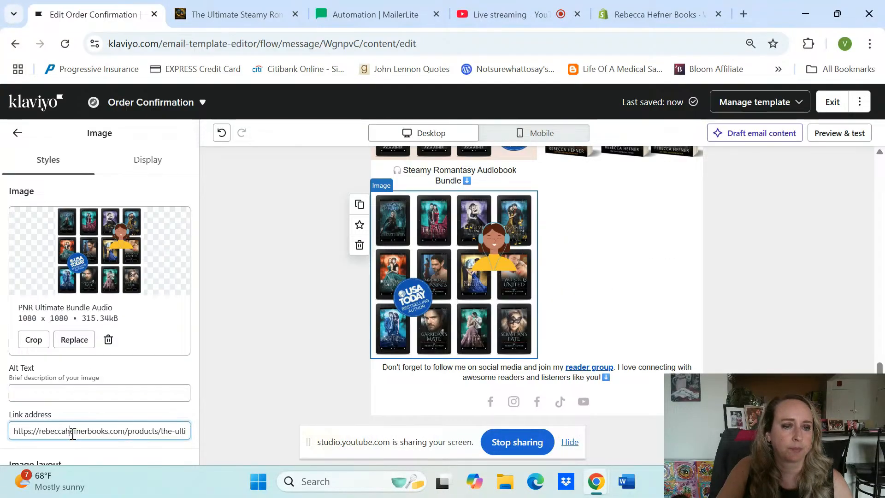
triple_click(95, 431)
right_click(98, 431)
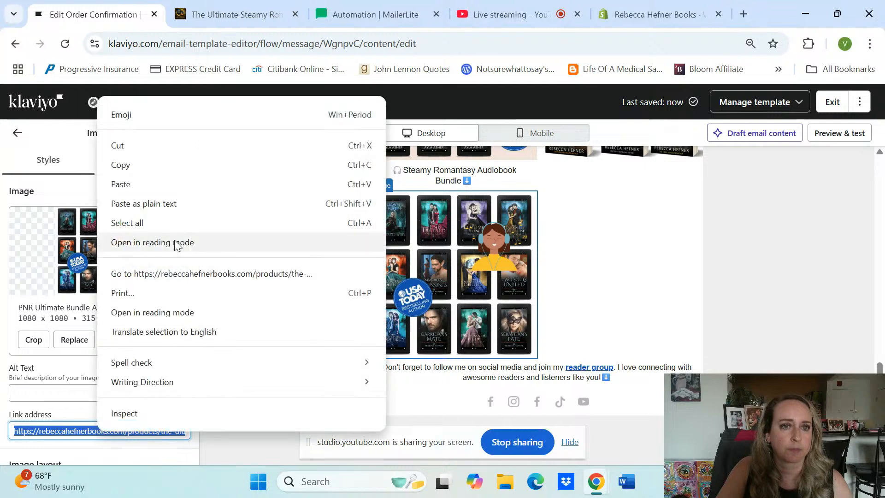
click(178, 204)
Set the Romantasy bundle image's alt text to "Romantasy Audiobook Bundle" and deselect the image
click(133, 393)
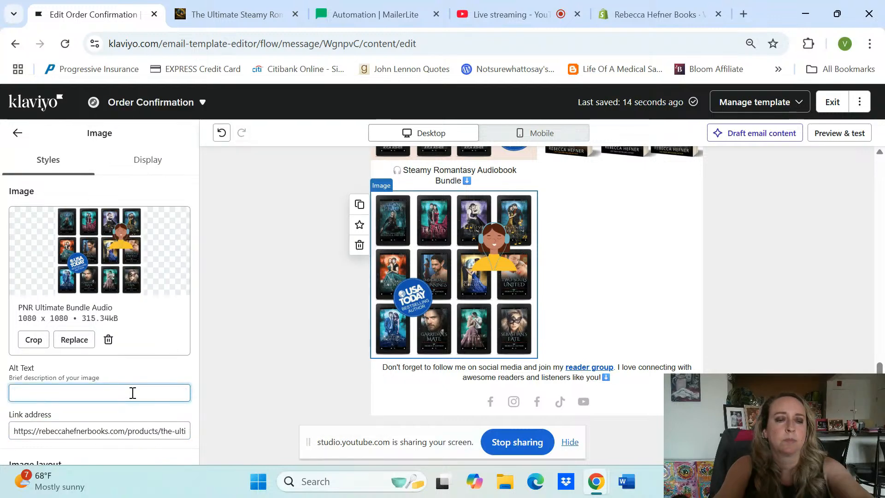
text(Romantasy AUdiob)
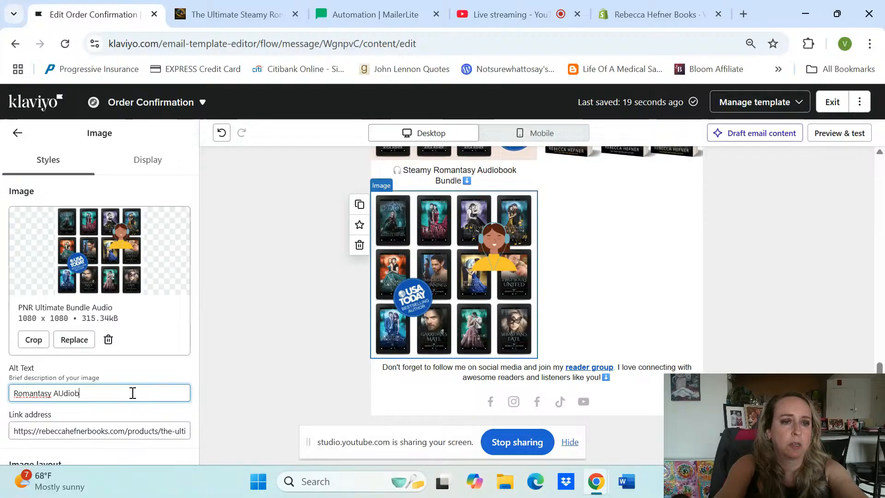
text(oudiobook Bundle)
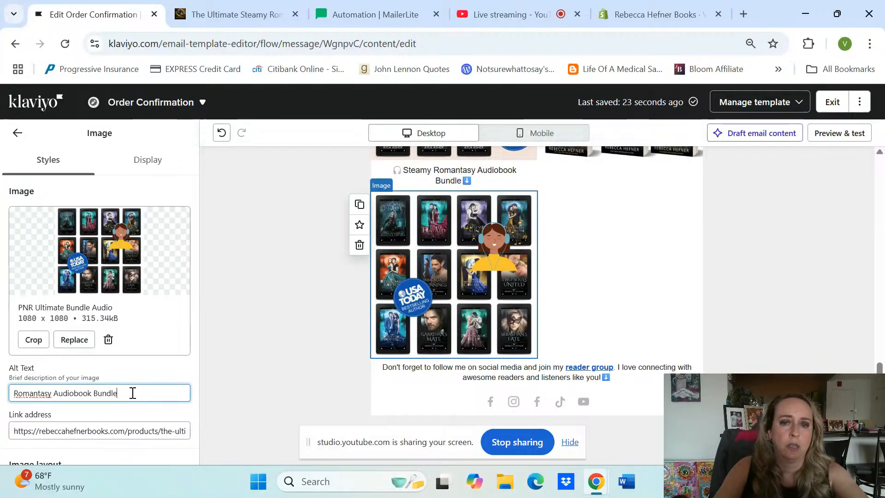
click(294, 289)
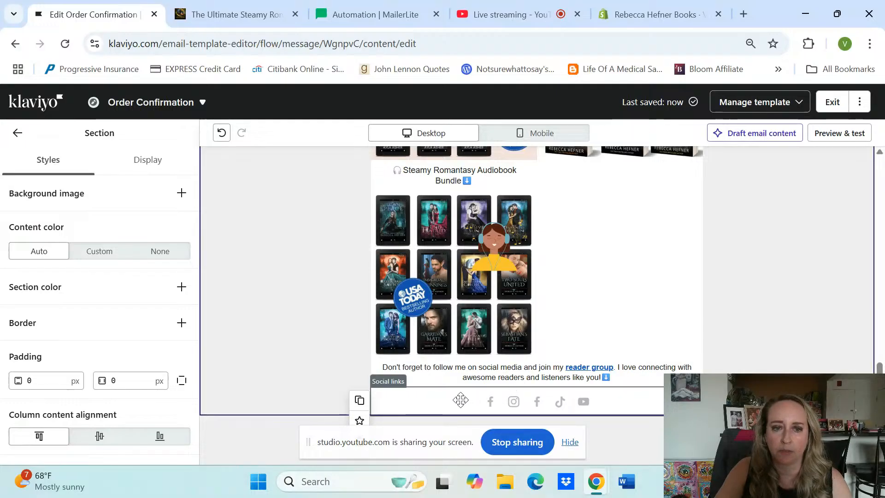
Check the full Order Confirmation email layout and exit the template editor
scroll(461, 399, up, 20)
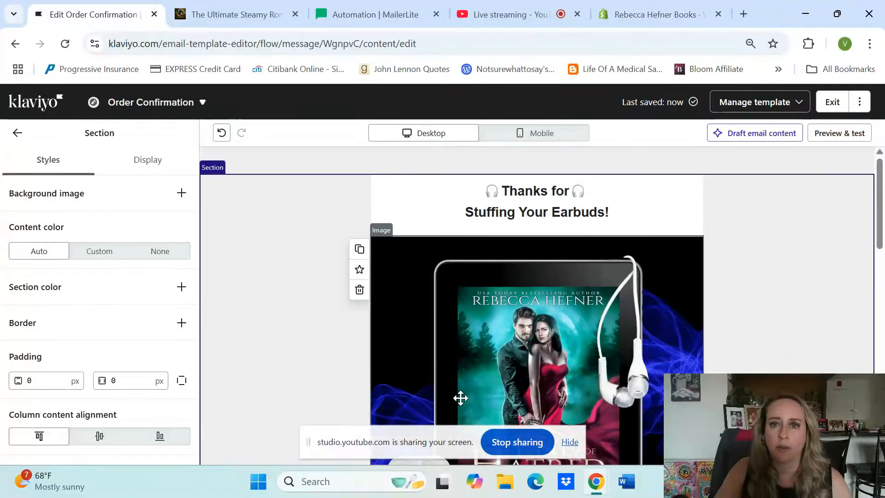
scroll(465, 402, down, 8)
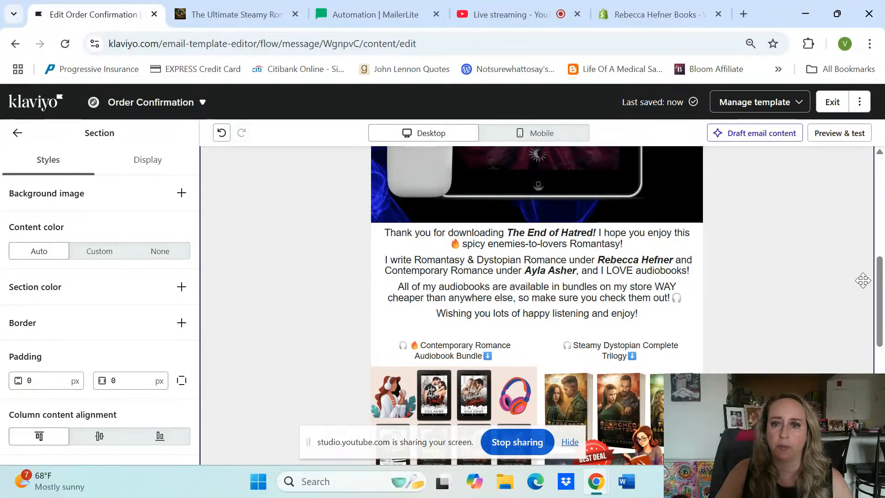
scroll(805, 294, down, 6)
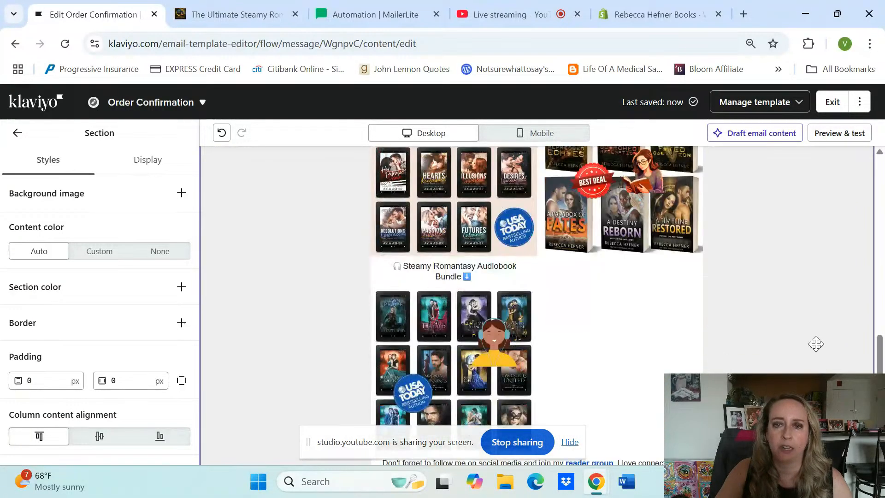
scroll(540, 350, up, 10)
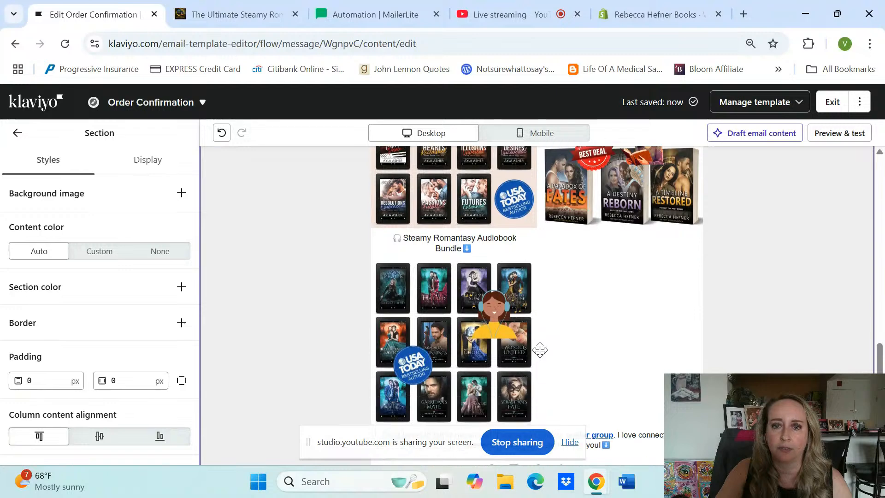
click(833, 102)
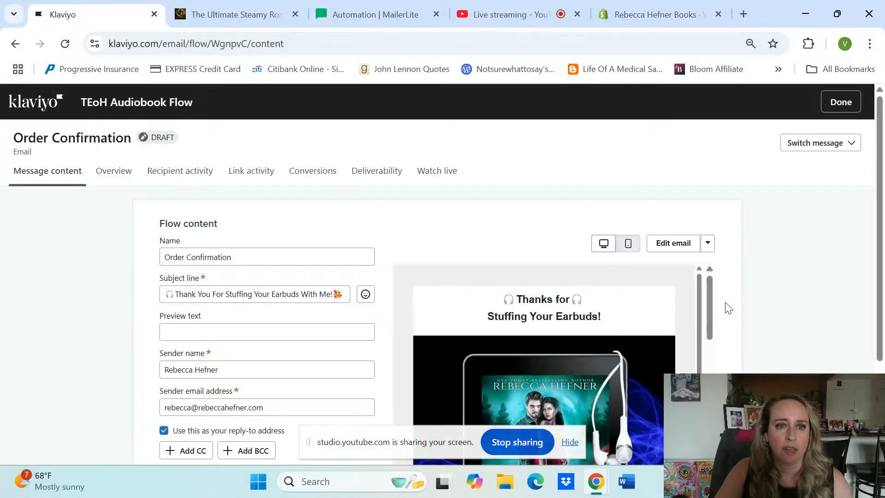
Return to the flow and open the Second Follow Up email's template for editing
click(835, 102)
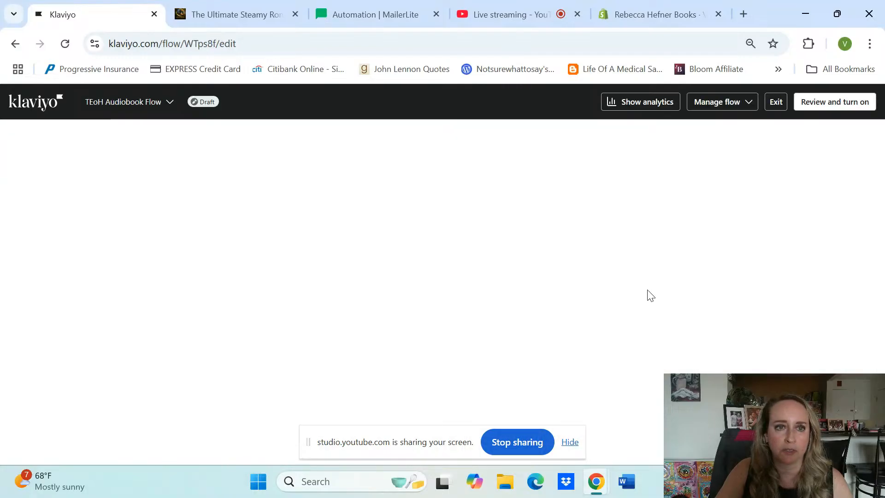
scroll(475, 281, down, 3)
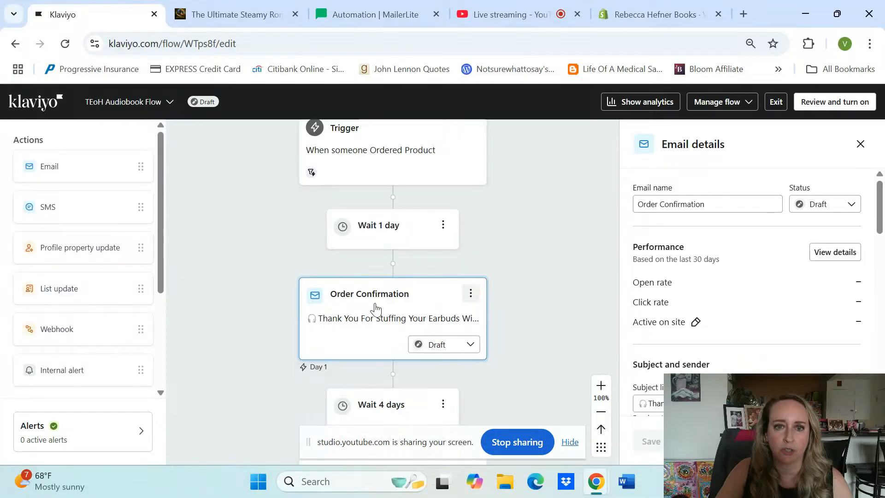
scroll(374, 236, down, 3)
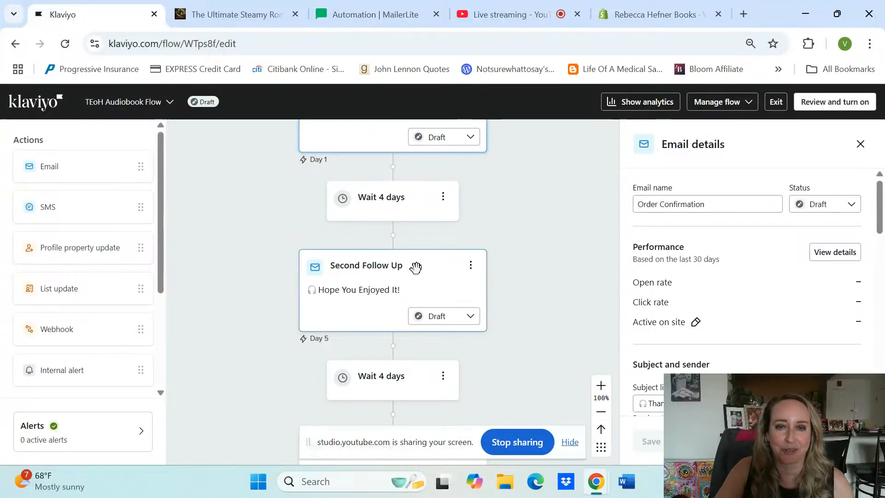
click(391, 283)
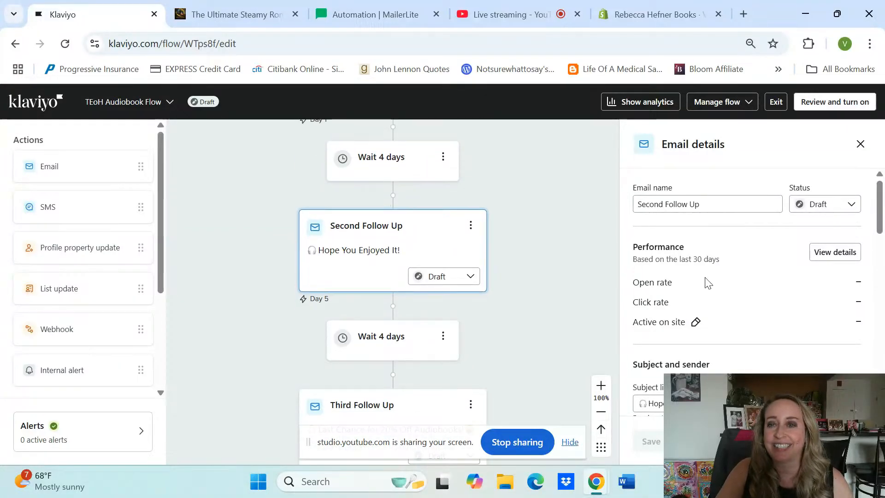
scroll(732, 279, down, 3)
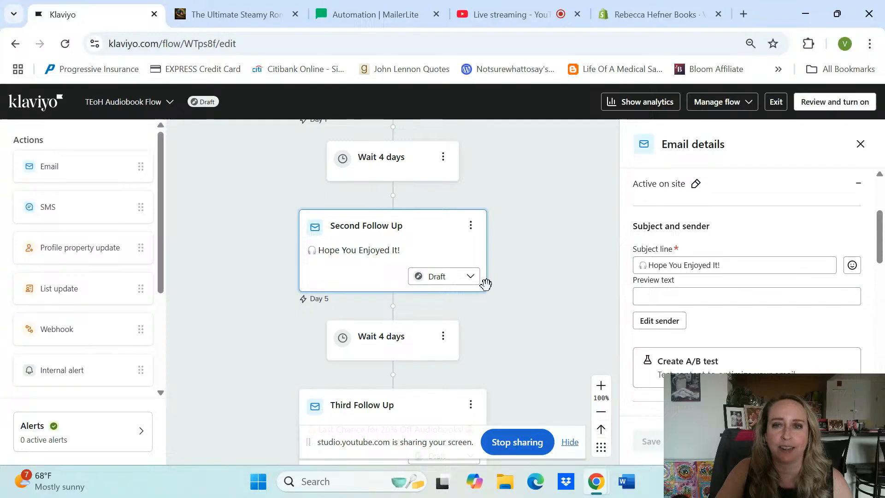
scroll(717, 261, down, 5)
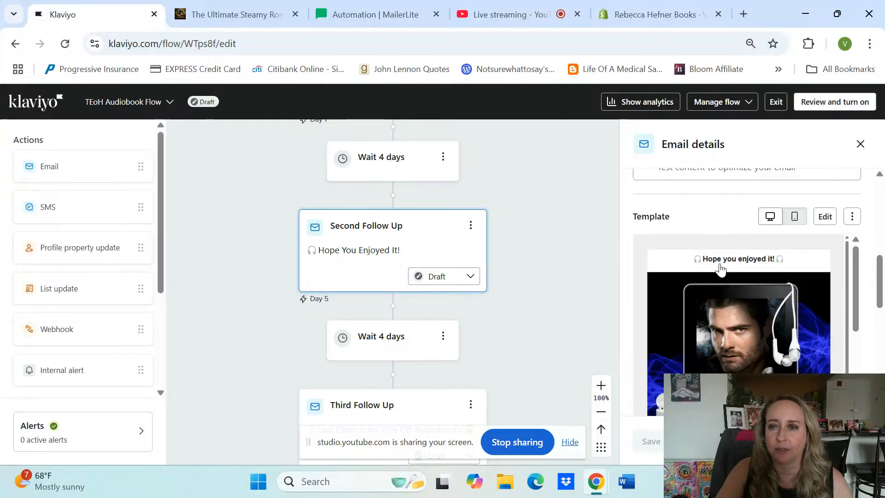
click(825, 217)
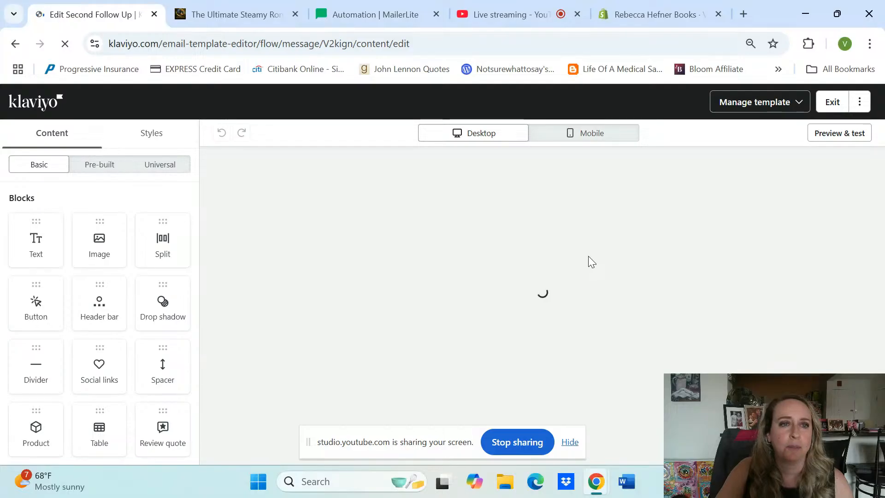
Replace the Garridan's Mate cover image with "2 Payhip Audiobook TEoH" from the image library
scroll(565, 293, down, 4)
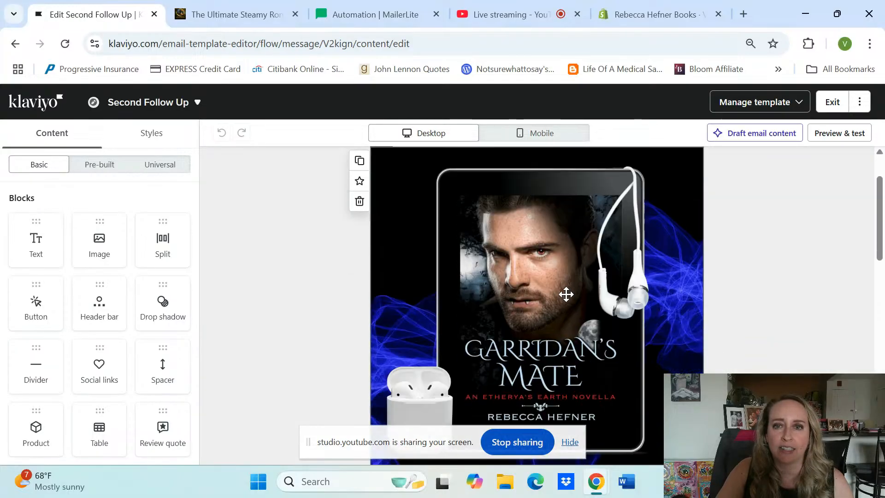
click(566, 294)
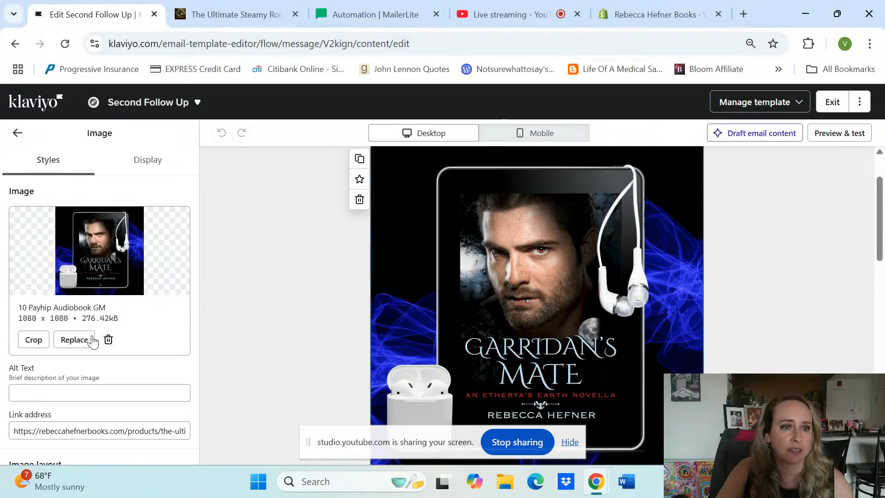
click(75, 347)
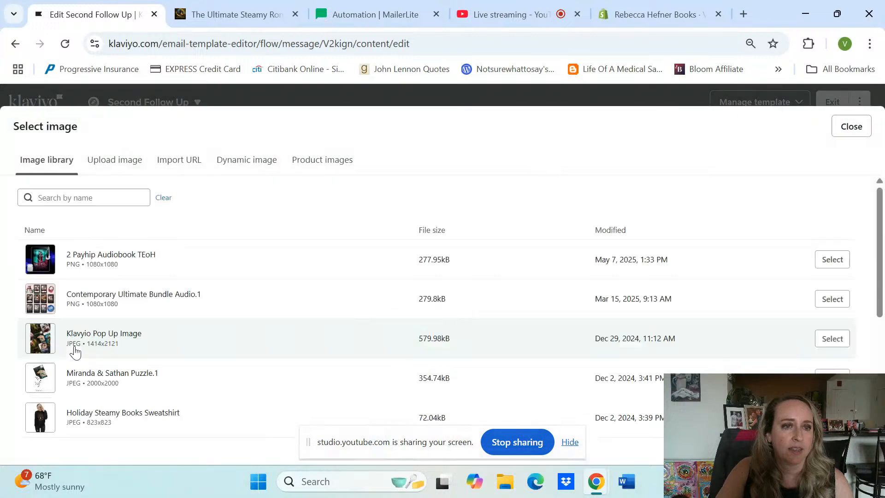
click(833, 260)
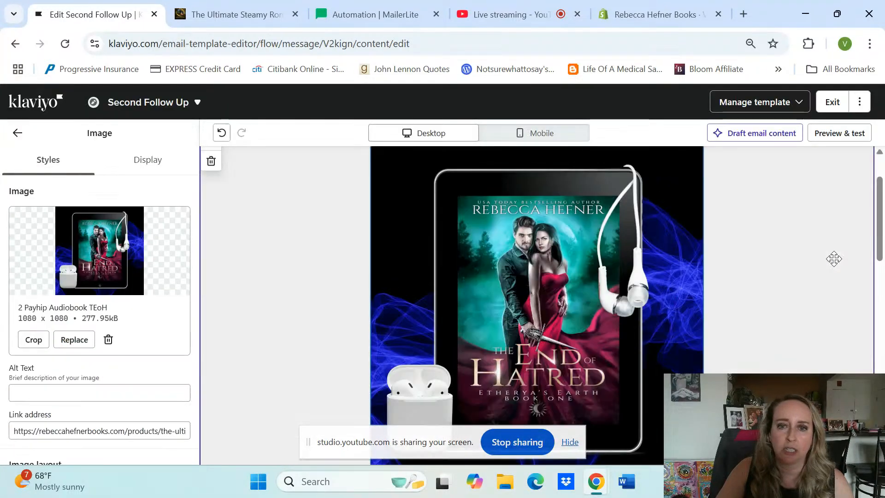
Copy the Romantasy audiobook bundle's URL from the store page and paste it over the cover image's link address in Klaviyo
click(238, 13)
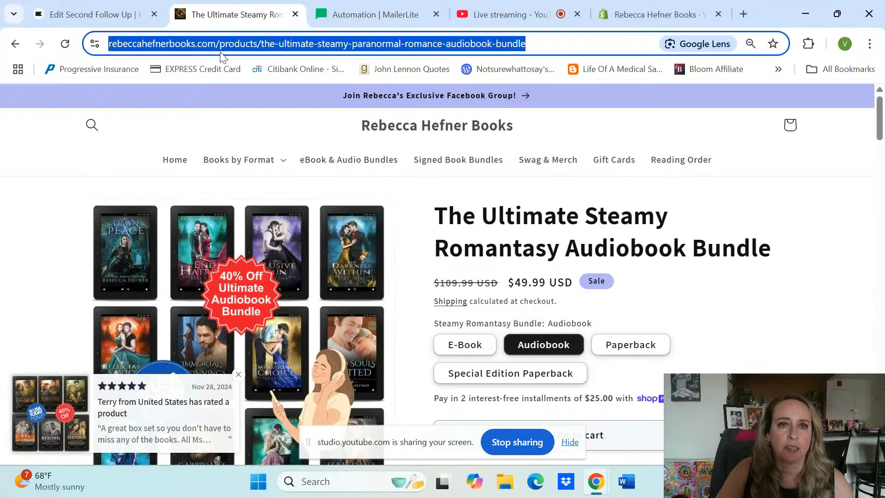
right_click(218, 48)
click(288, 176)
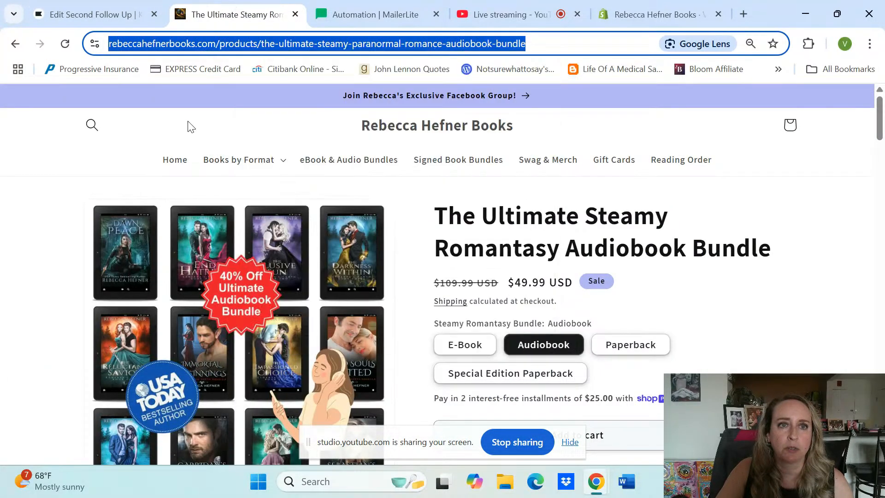
click(118, 5)
triple_click(95, 430)
right_click(96, 431)
click(302, 294)
Replace "Garridan's Mate" with "The End of Hatred" in the opening sentence of the email's body text
scroll(321, 312, down, 5)
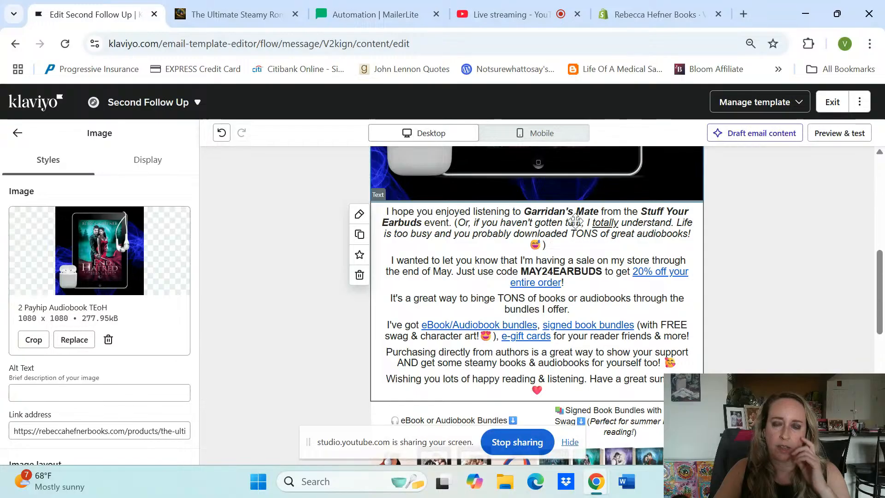
click(576, 222)
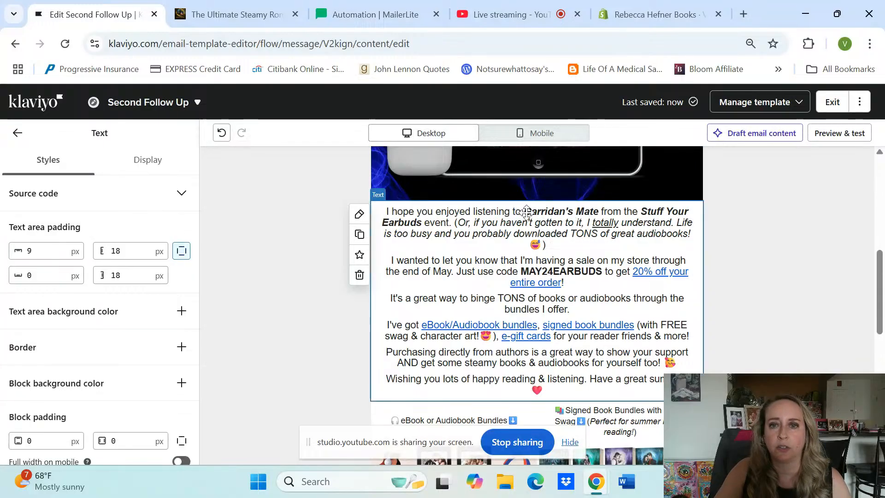
click(529, 222)
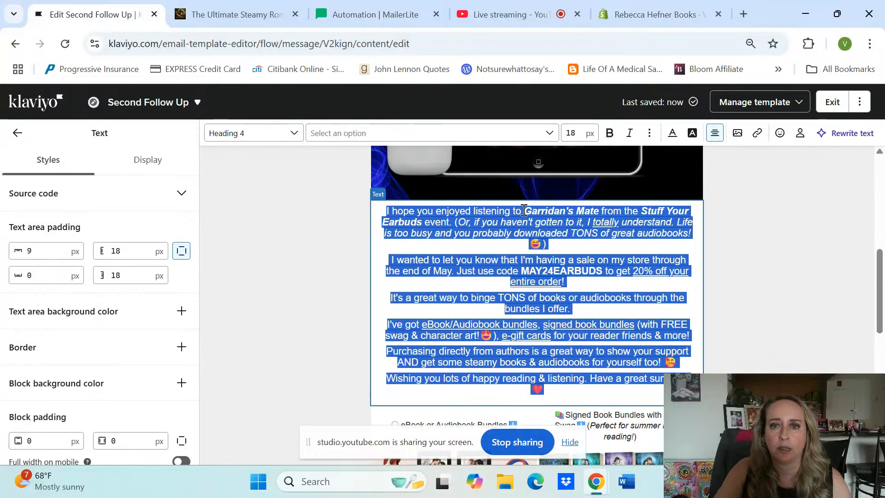
drag(524, 211, 599, 208)
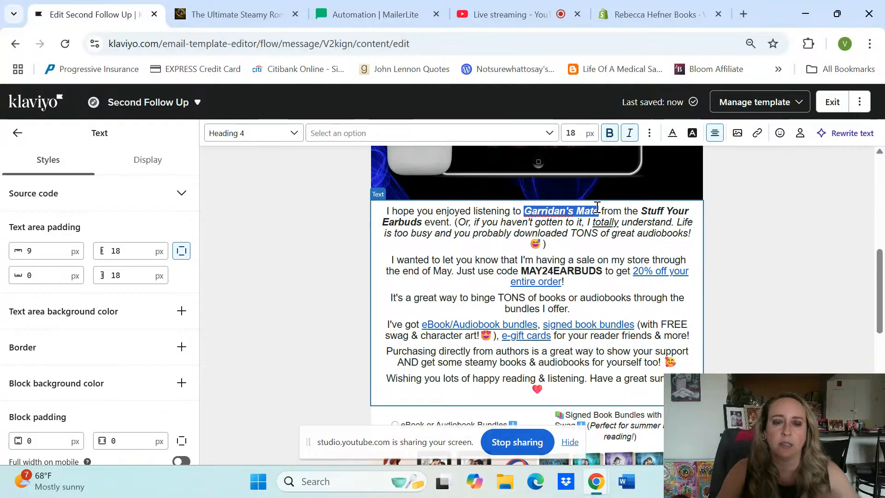
text(The End of Hatred)
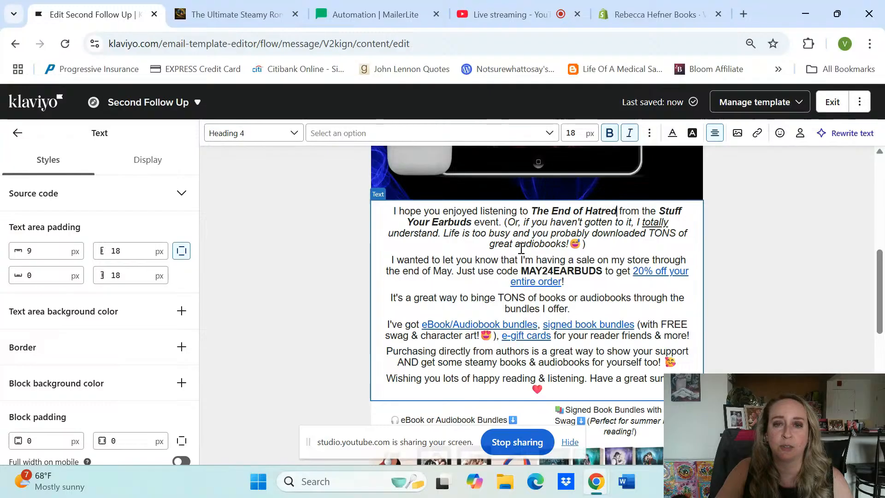
click(490, 226)
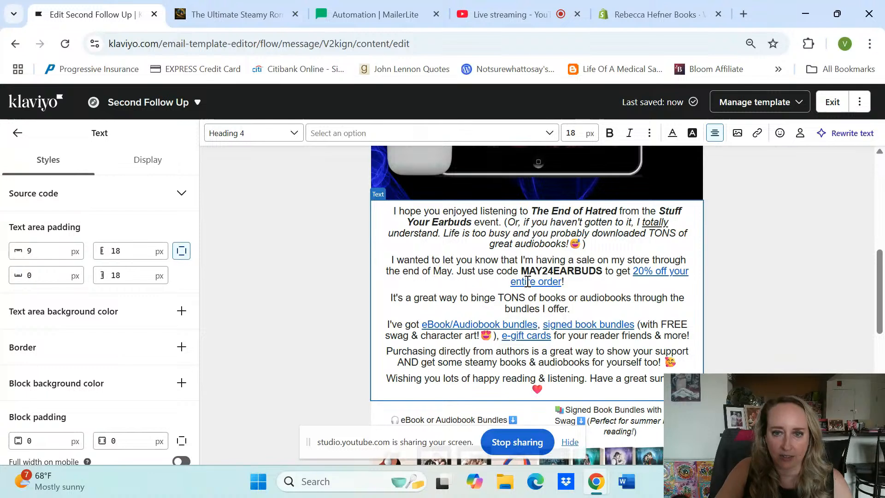
Update the discount code in the sale paragraph to MAY25EARBUDS
click(556, 272)
key(BackSpace)
text(5)
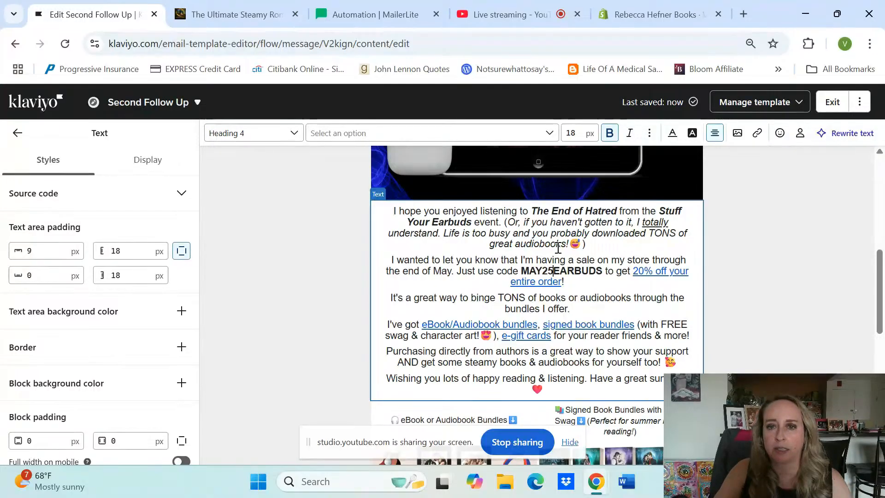
click(483, 267)
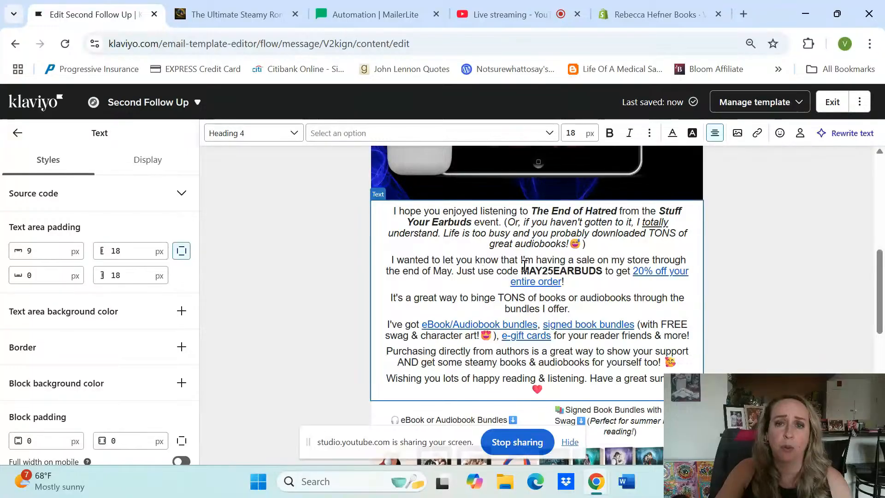
Check the Second Follow Up email's remaining text, bundle and gift card sections, and exit the template editor
scroll(512, 277, down, 2)
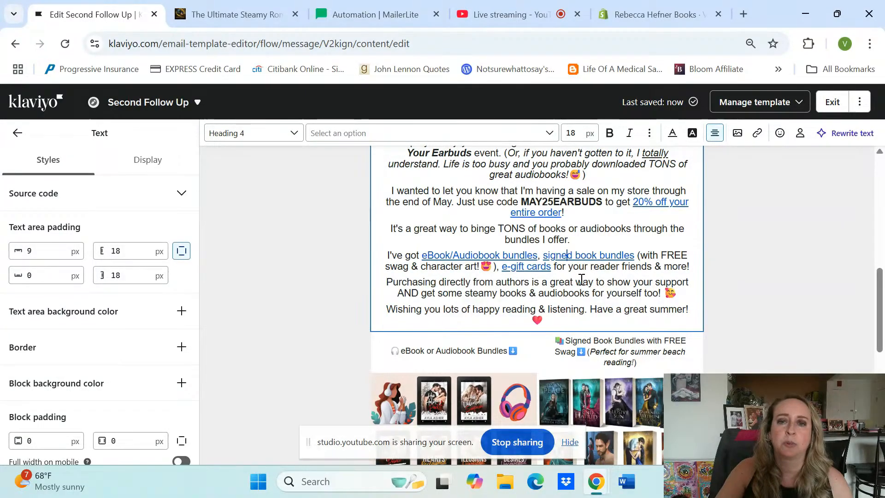
scroll(583, 277, down, 4)
scroll(542, 325, down, 6)
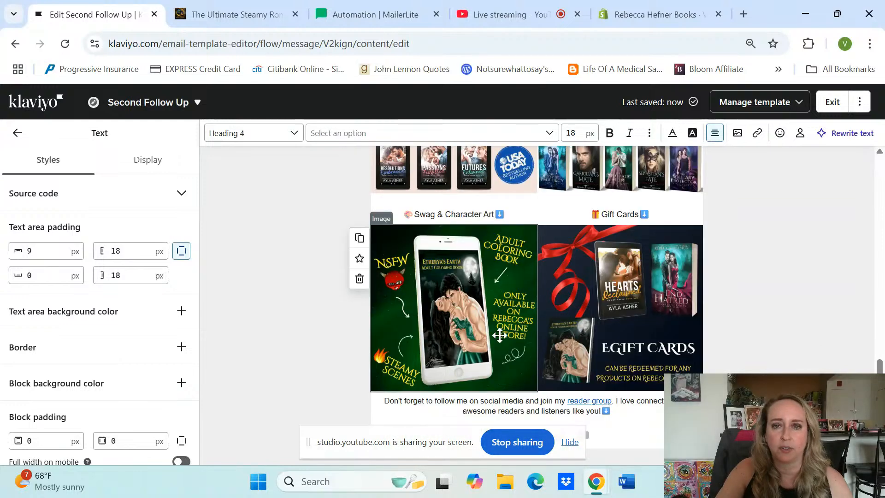
scroll(493, 332, down, 1)
scroll(502, 322, up, 10)
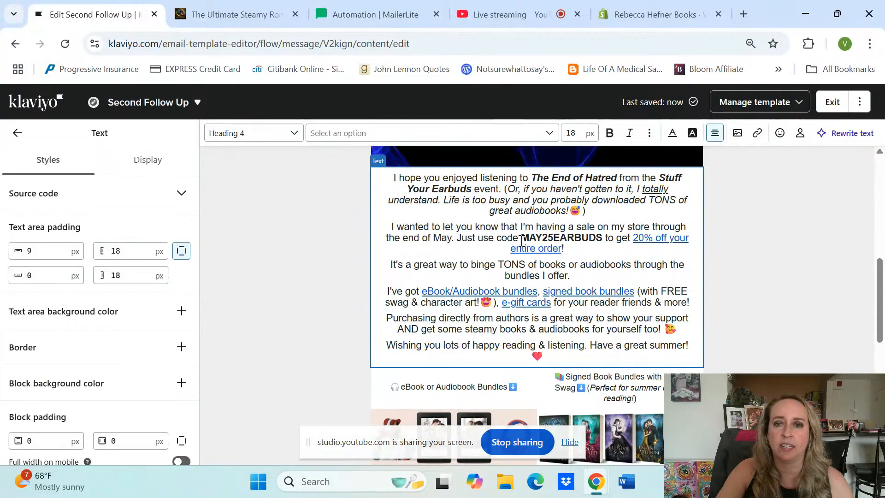
scroll(531, 241, down, 1)
scroll(531, 241, up, 1)
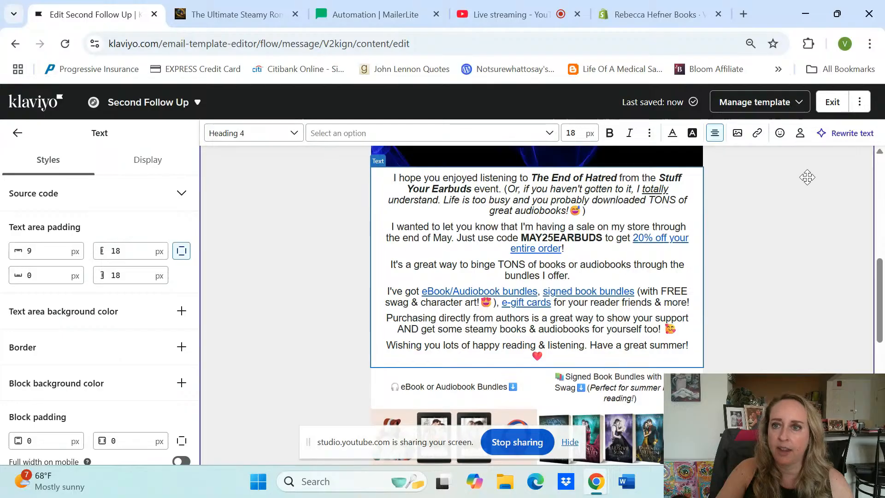
click(826, 106)
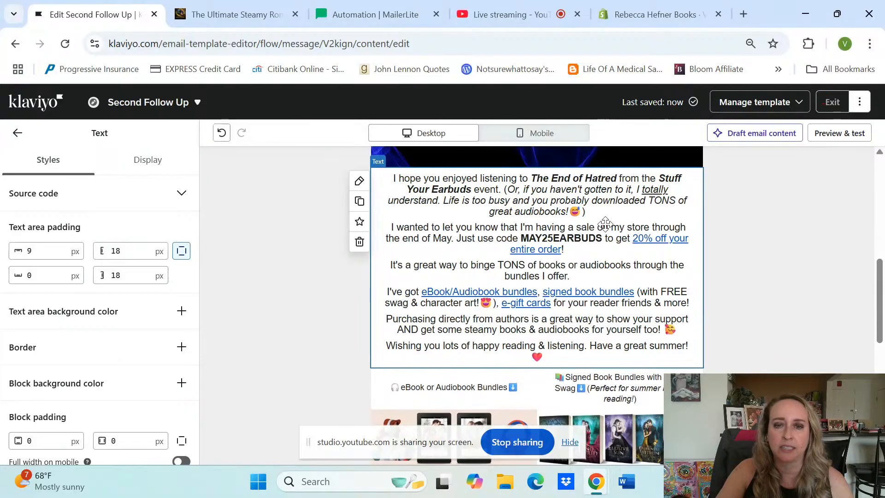
click(857, 175)
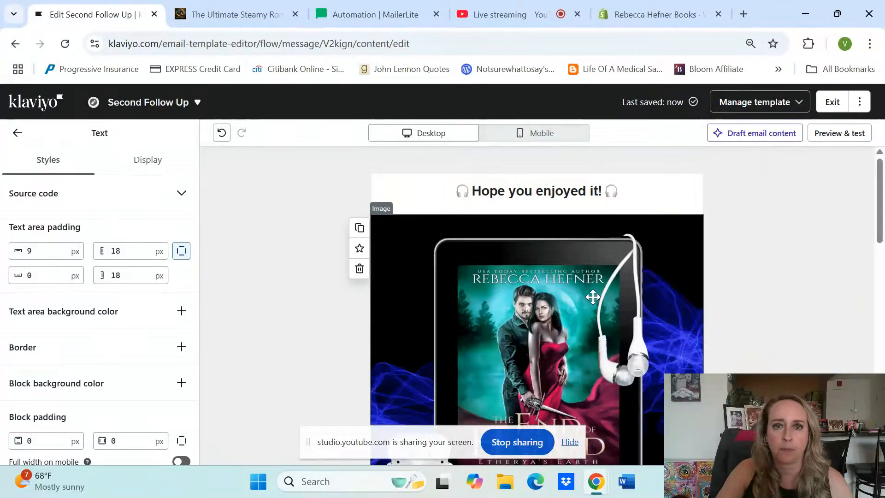
click(837, 104)
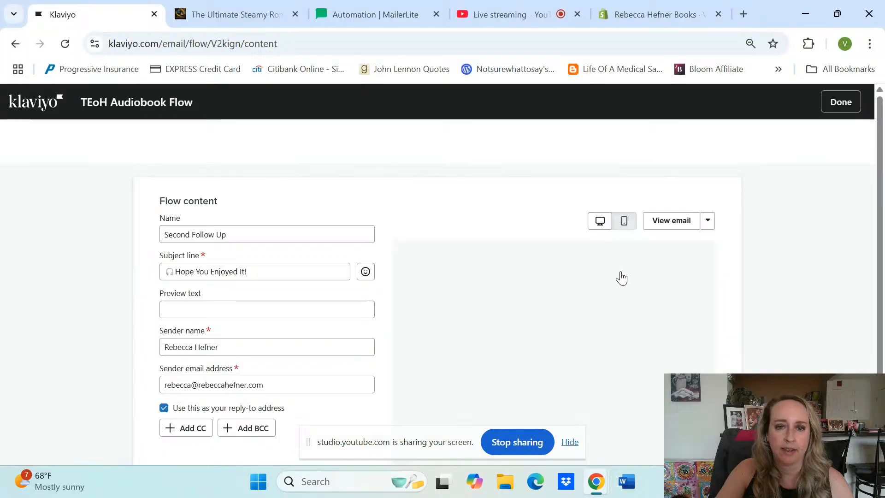
Return to the flow and open the Third Follow Up email's template for editing
click(841, 105)
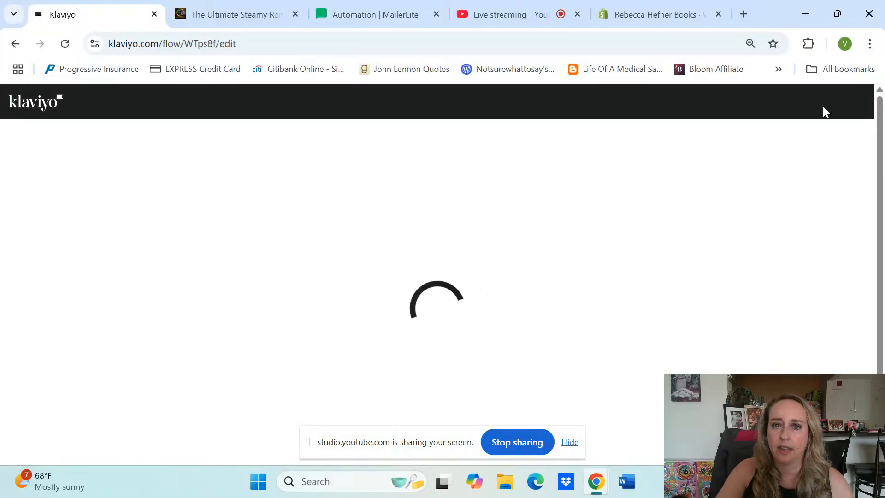
scroll(467, 316, down, 5)
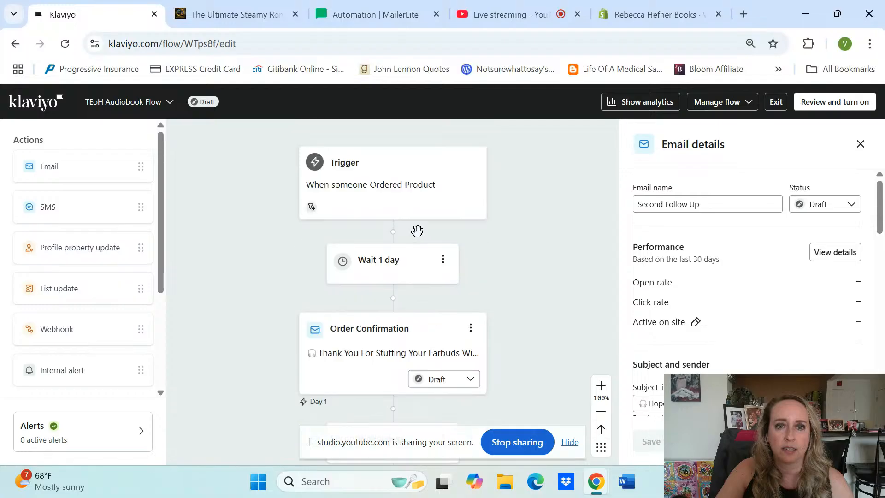
scroll(425, 238, down, 4)
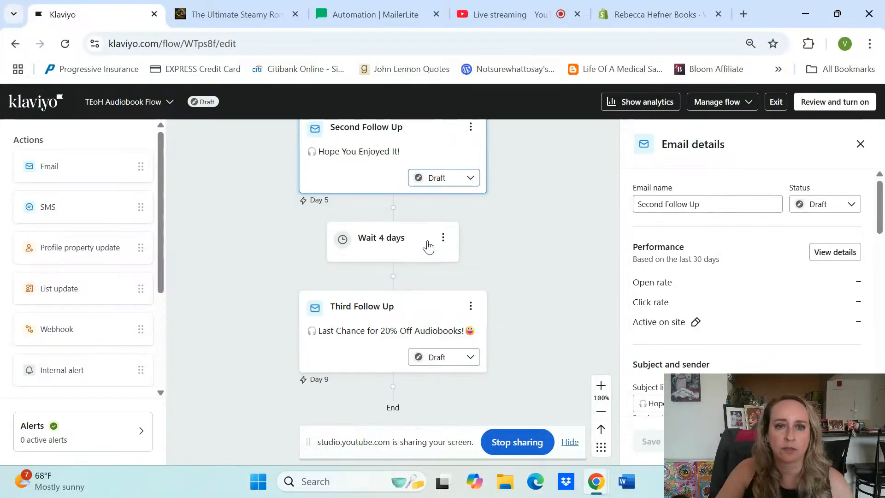
click(383, 288)
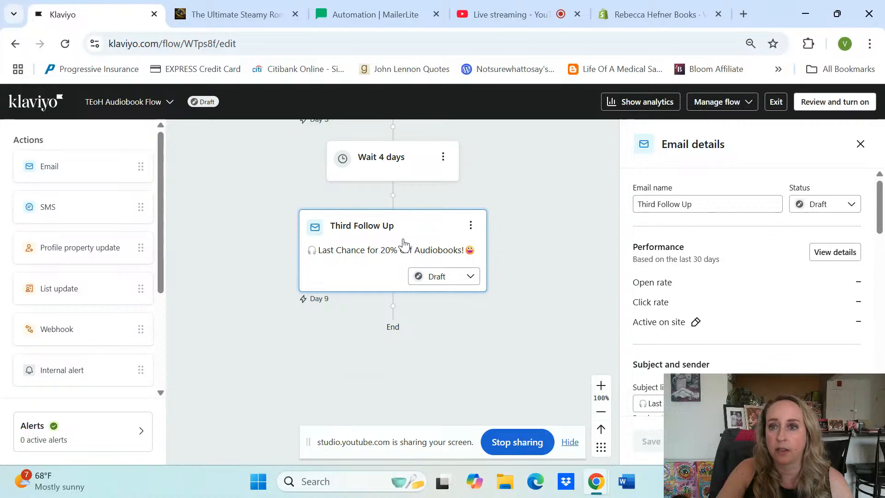
scroll(778, 286, down, 5)
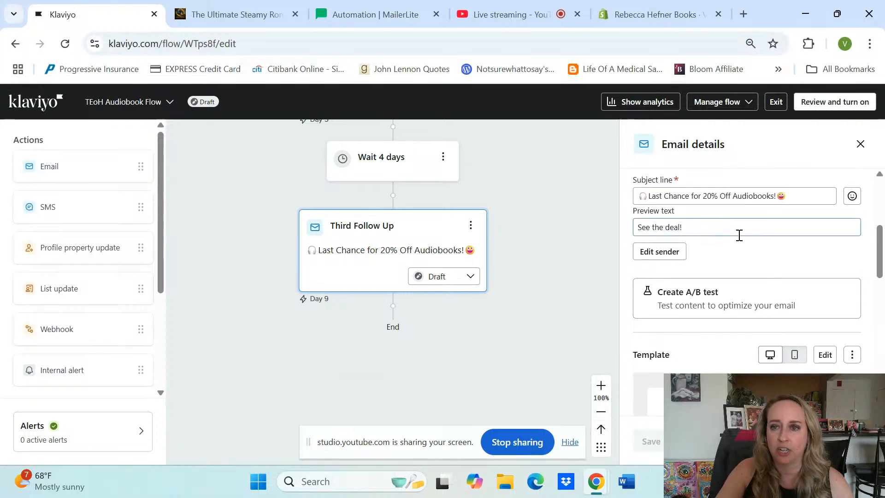
scroll(744, 203, down, 3)
scroll(744, 204, down, 3)
scroll(780, 244, up, 3)
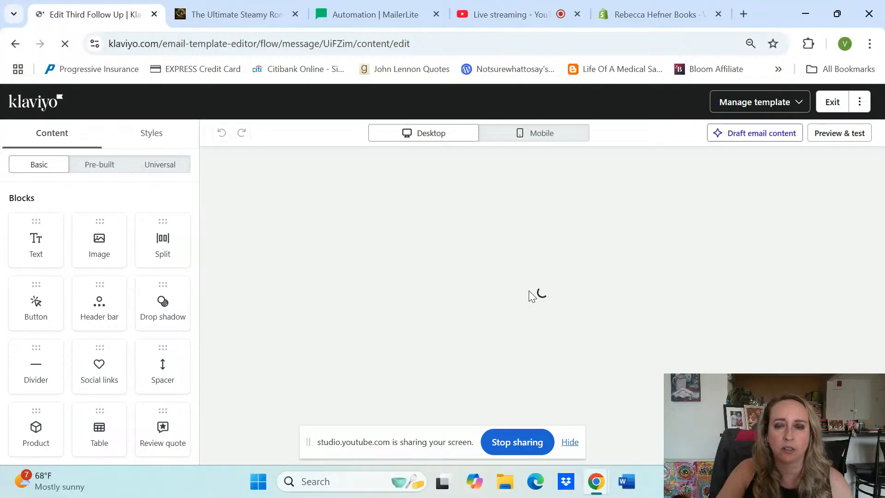
Review the Third Follow Up email's body text, discount code, audiobook bundle images, signed book section and social links
scroll(545, 301, down, 3)
scroll(545, 302, down, 3)
scroll(535, 304, up, 6)
scroll(513, 306, down, 10)
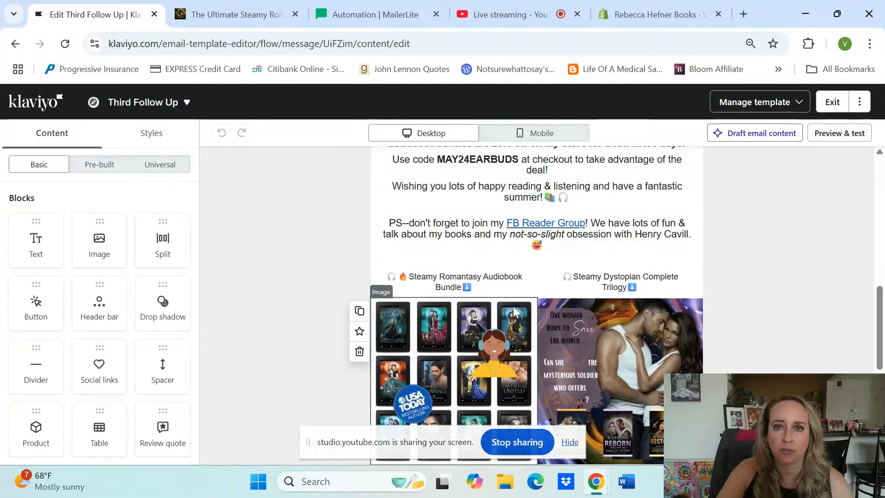
scroll(461, 291, up, 5)
scroll(443, 282, down, 2)
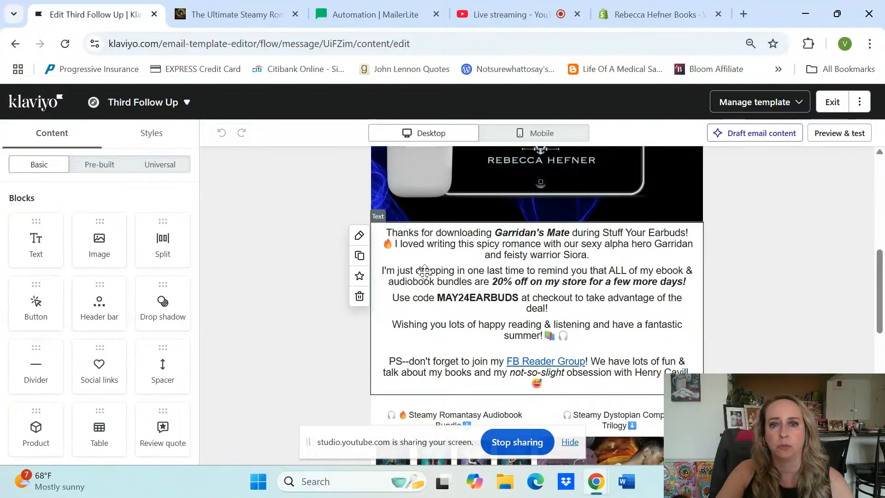
scroll(589, 253, down, 2)
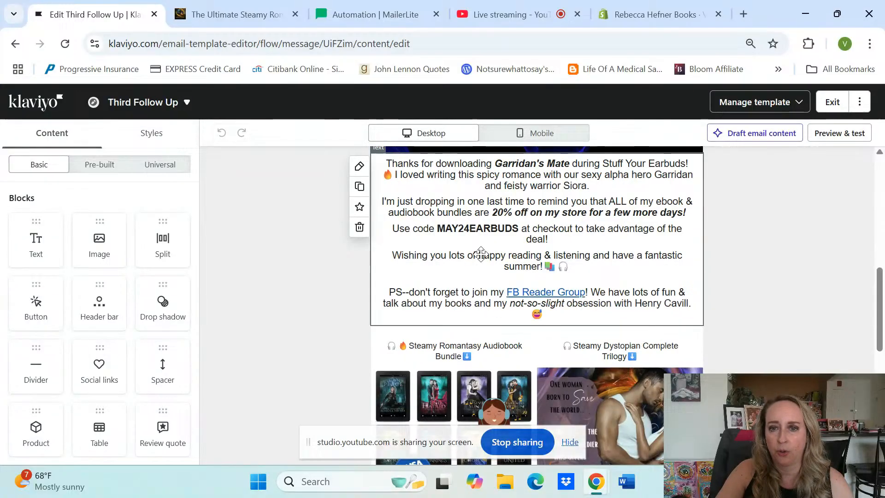
scroll(481, 253, down, 5)
scroll(538, 303, down, 3)
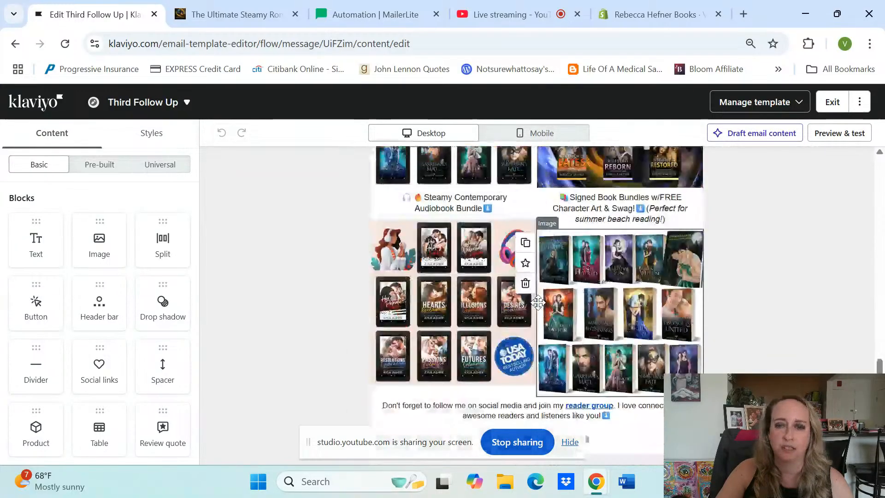
scroll(538, 303, down, 1)
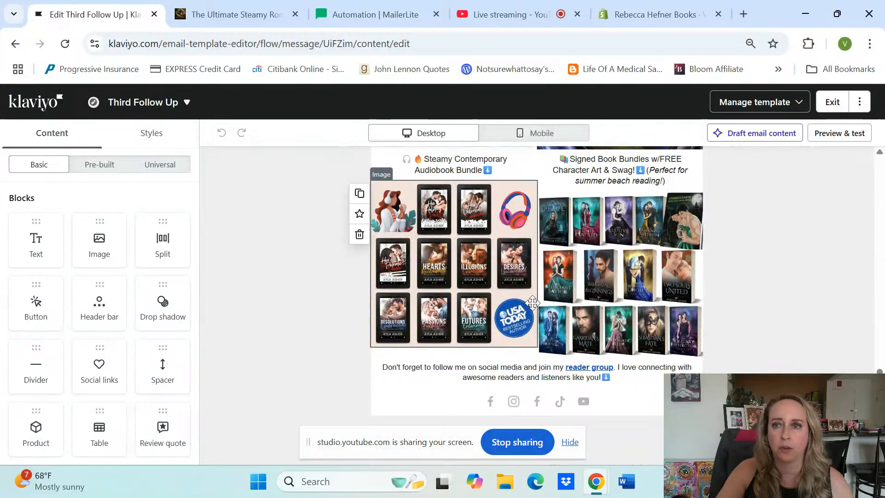
Exit the Third Follow Up template editor and return to the end of the TEoH Audiobook Flow
click(829, 101)
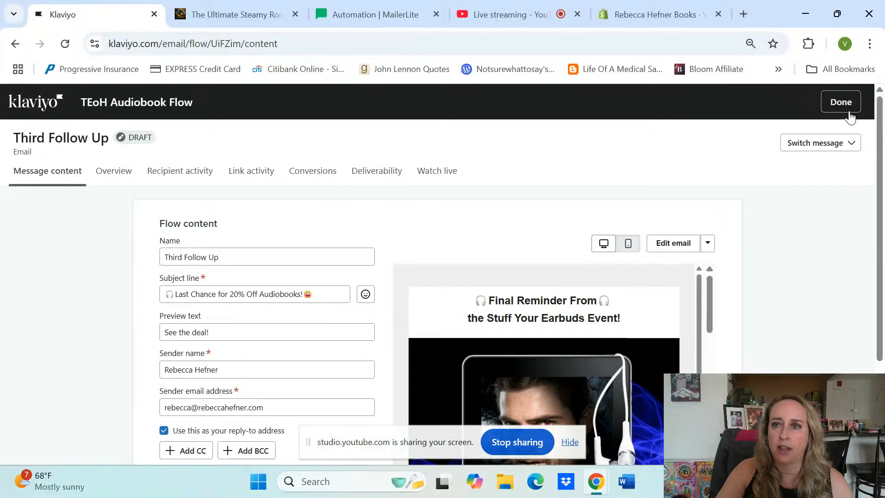
click(848, 110)
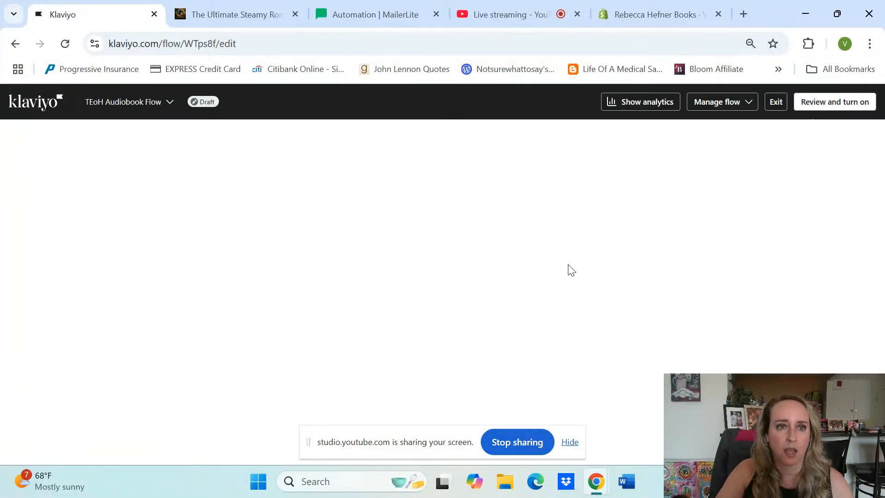
scroll(549, 255, down, 10)
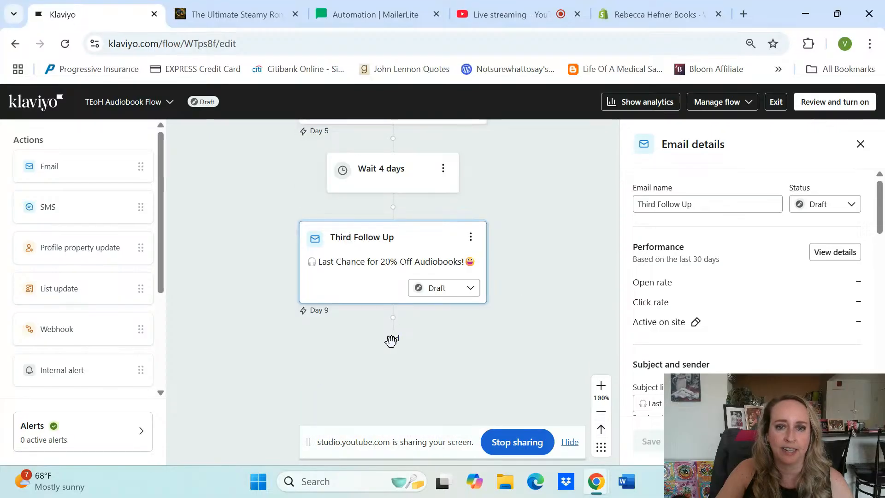
Switch to the Rebecca Hefner Books store and open The End of Hatred from the Etherya's Earth e-book collection
click(229, 13)
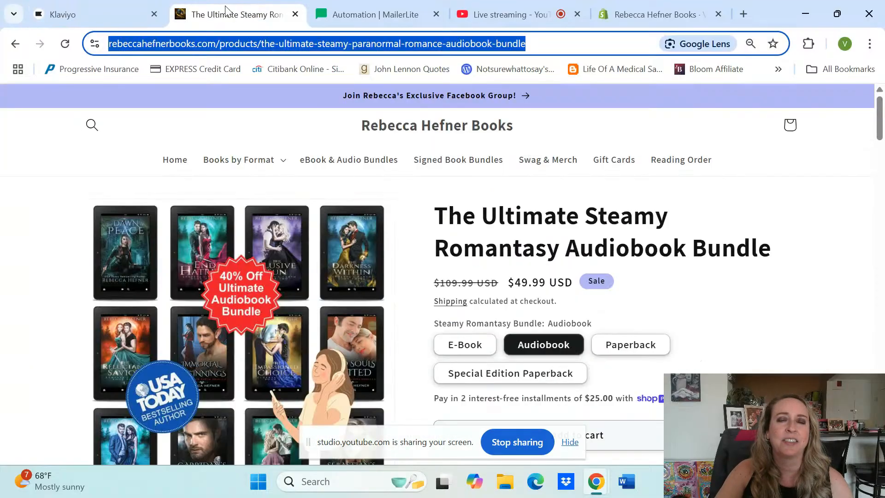
click(243, 163)
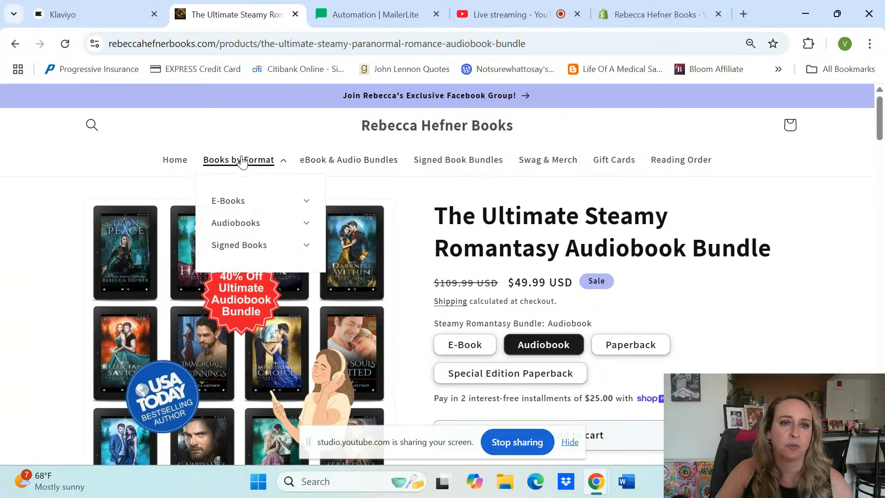
click(239, 201)
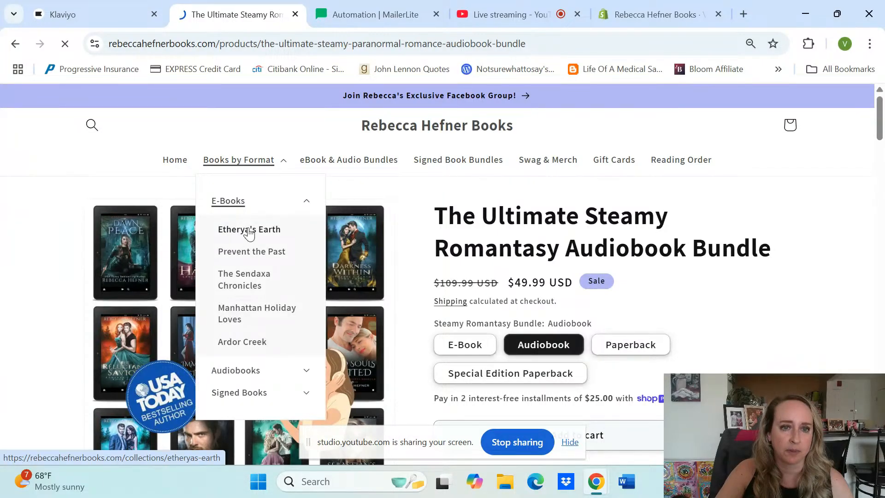
scroll(249, 233, down, 3)
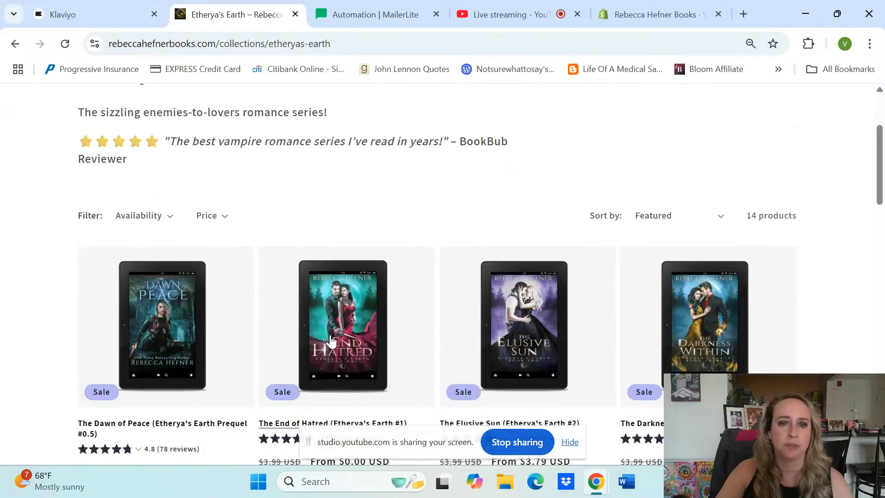
click(337, 347)
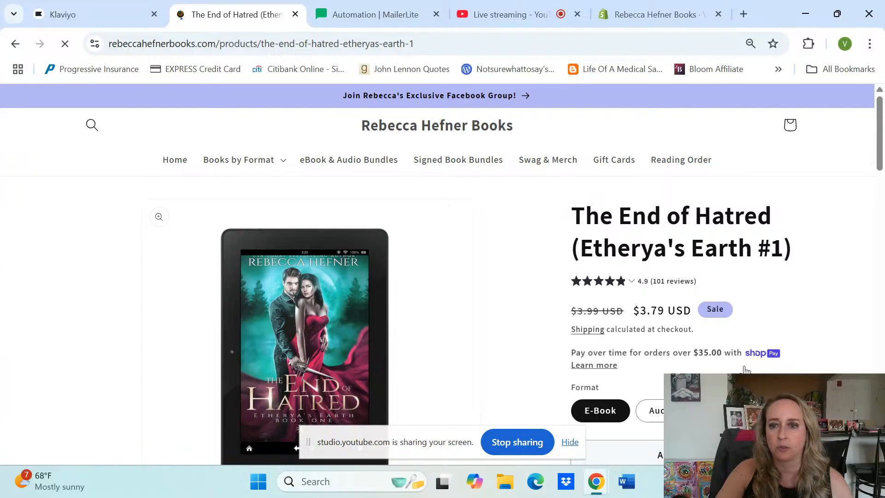
Choose the Audiobook format of The End of Hatred, add it to the cart and start the checkout
scroll(660, 340, down, 2)
click(661, 338)
scroll(661, 340, down, 1)
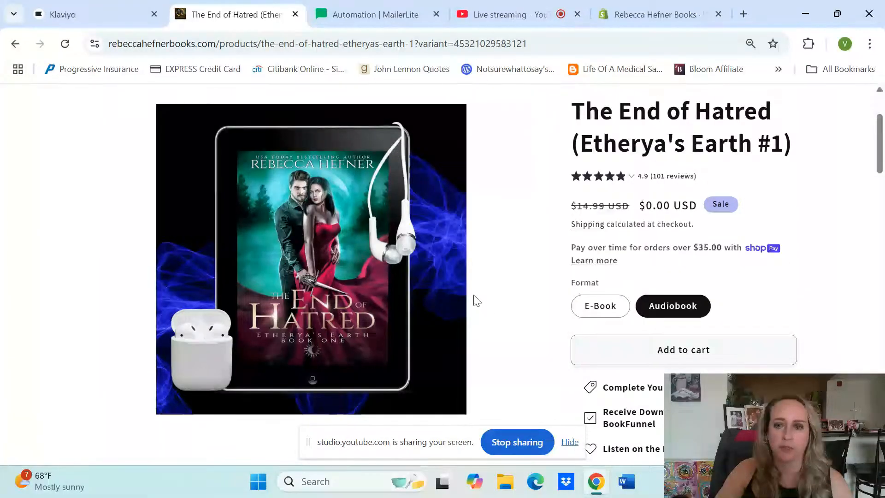
scroll(818, 257, down, 1)
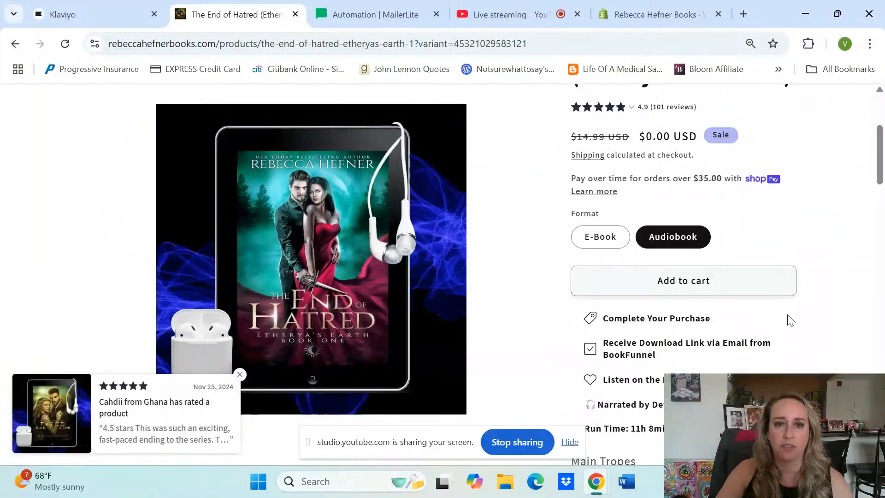
click(682, 282)
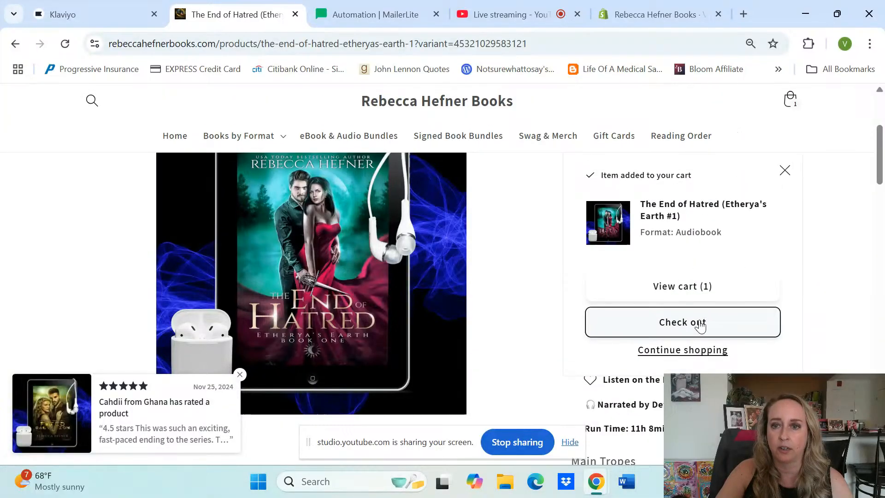
click(704, 329)
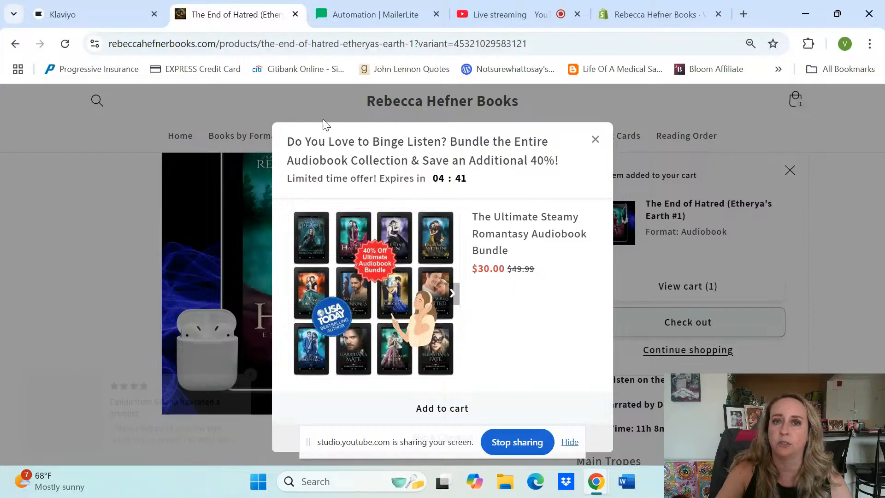
Examine the Ultimate Steamy Romantasy Audiobook Bundle upsell offer and dismiss it to continue to checkout
scroll(525, 291, down, 3)
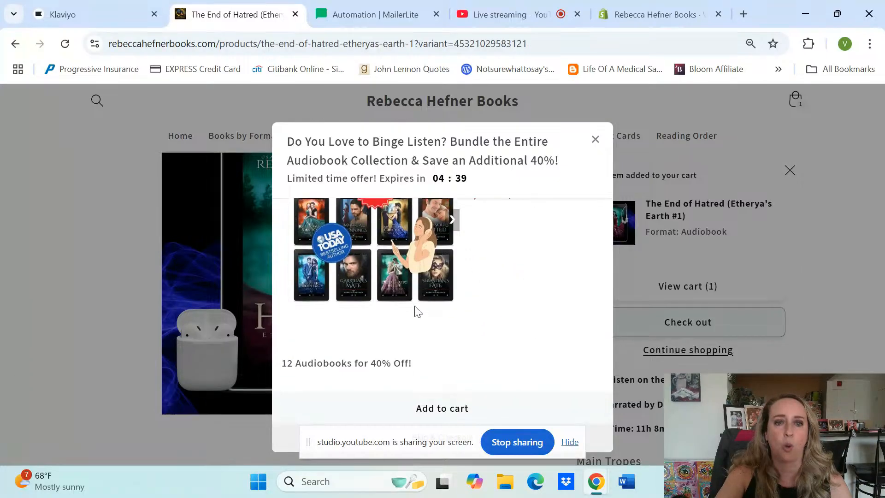
scroll(527, 289, up, 3)
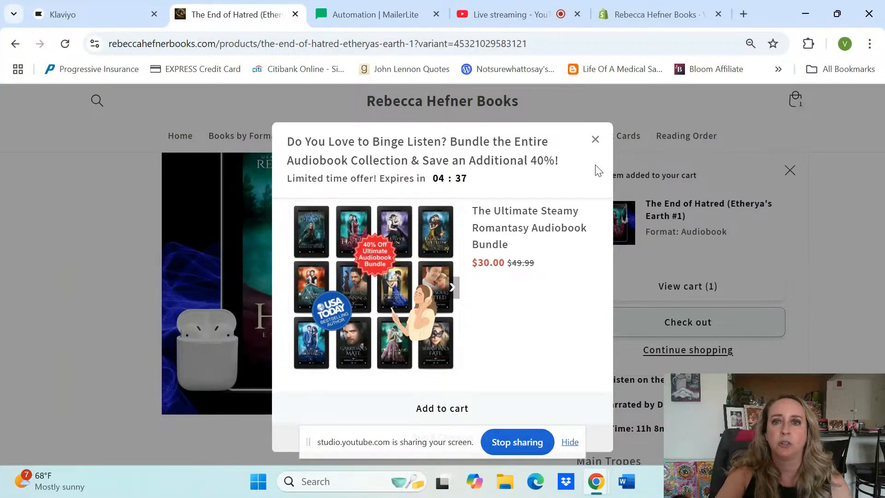
click(597, 140)
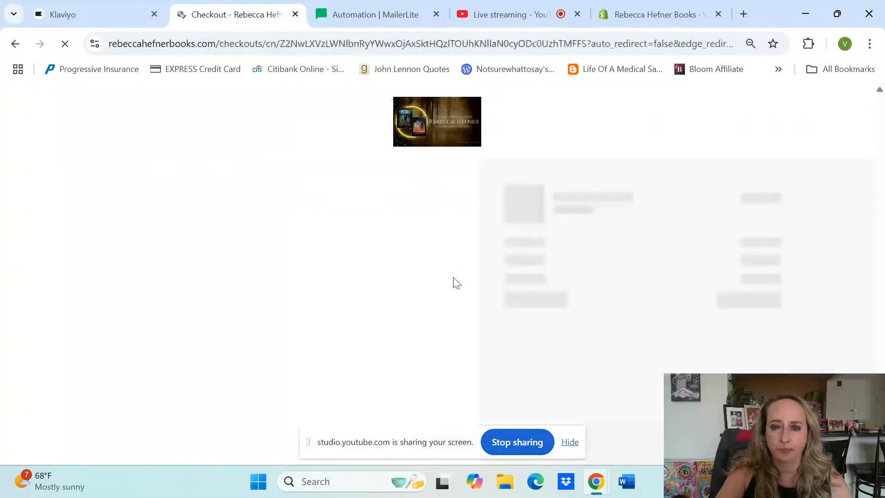
Remove The End of Hatred audiobook from the shopping cart and switch back to the Klaviyo flow
click(771, 122)
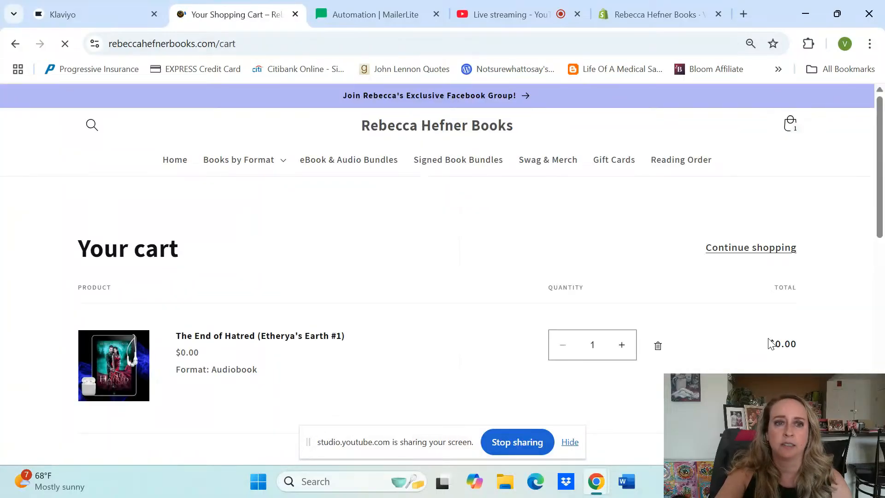
click(658, 346)
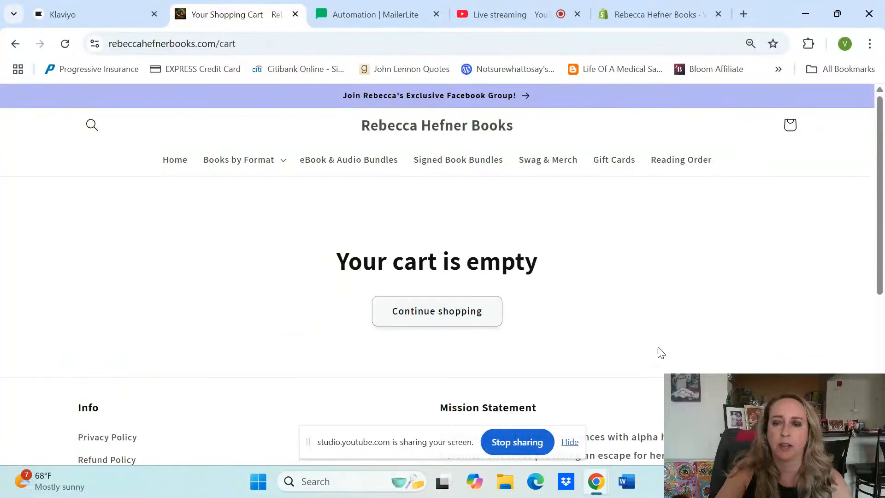
click(173, 167)
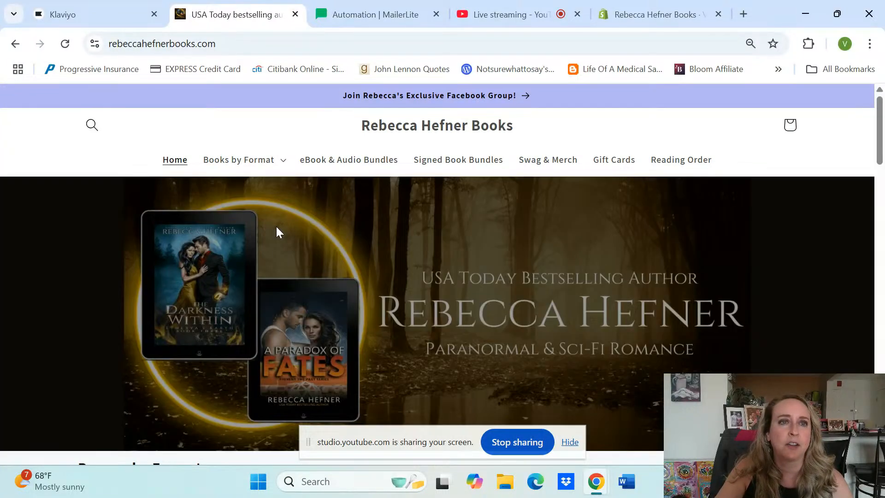
click(69, 15)
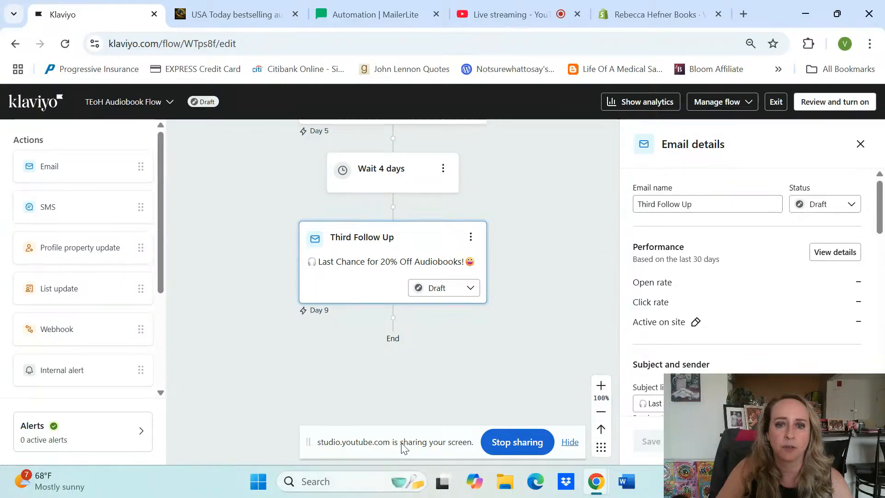
click(516, 440)
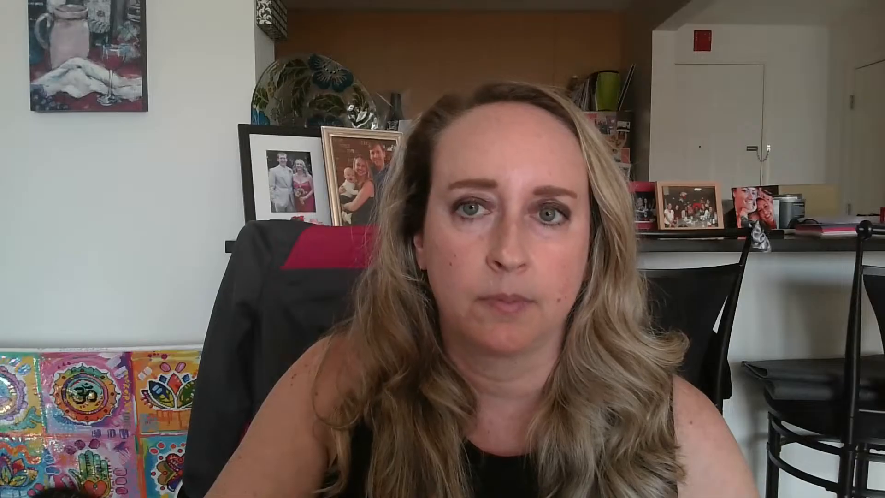
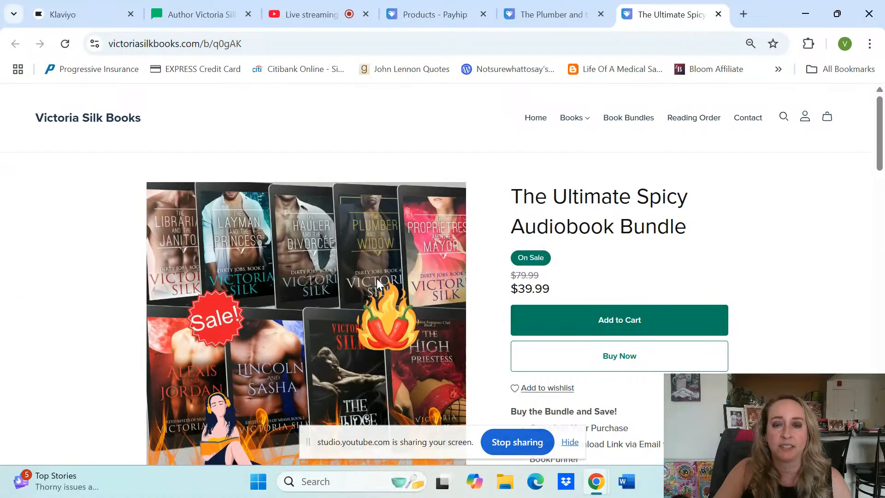
Close the audiobook bundle page and open the audiobook product The Plumber and the Widow (Dirty Jobs #4) for editing in Payhip
click(719, 14)
scroll(533, 286, down, 3)
scroll(530, 287, up, 3)
click(513, 11)
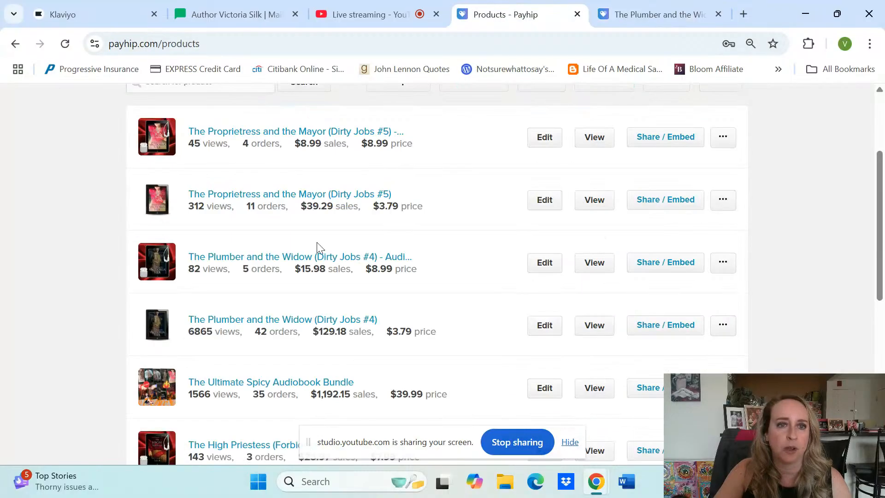
scroll(317, 247, up, 3)
scroll(408, 276, down, 3)
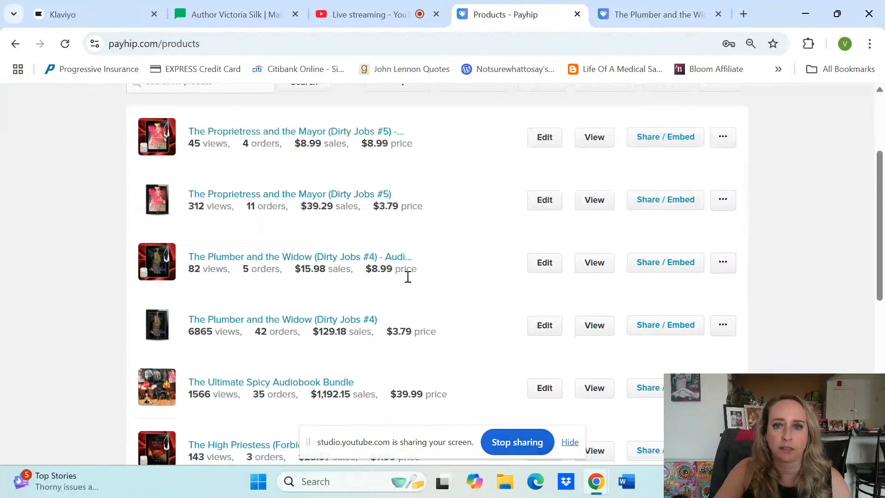
click(544, 262)
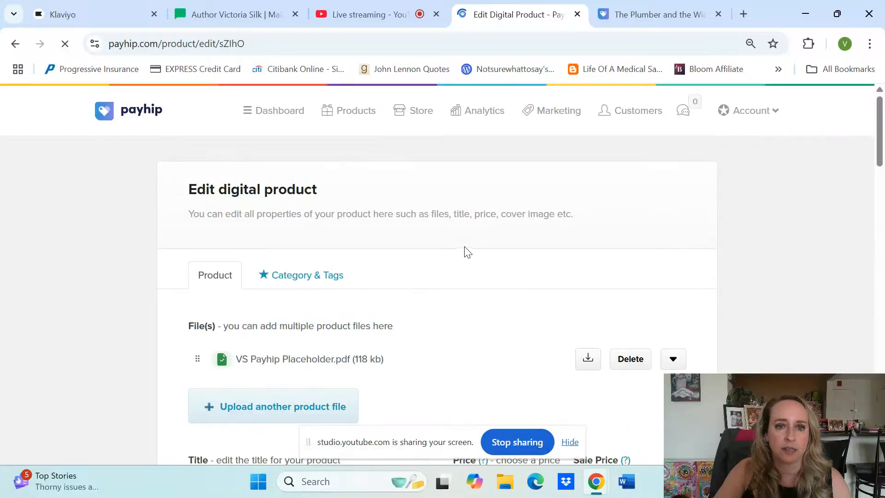
Examine the product's sale price, visibility and collection settings, and the MailerLite lists available for automatically subscribing customers
scroll(467, 252, down, 3)
scroll(466, 252, down, 12)
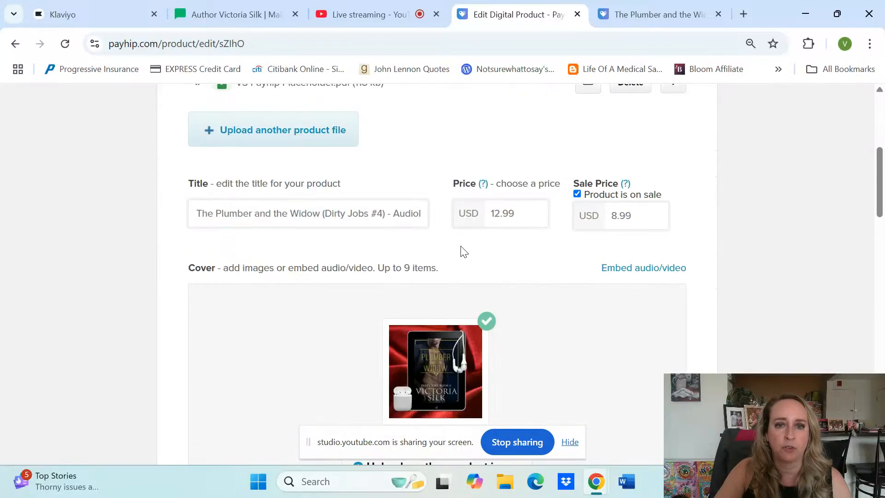
scroll(463, 252, down, 9)
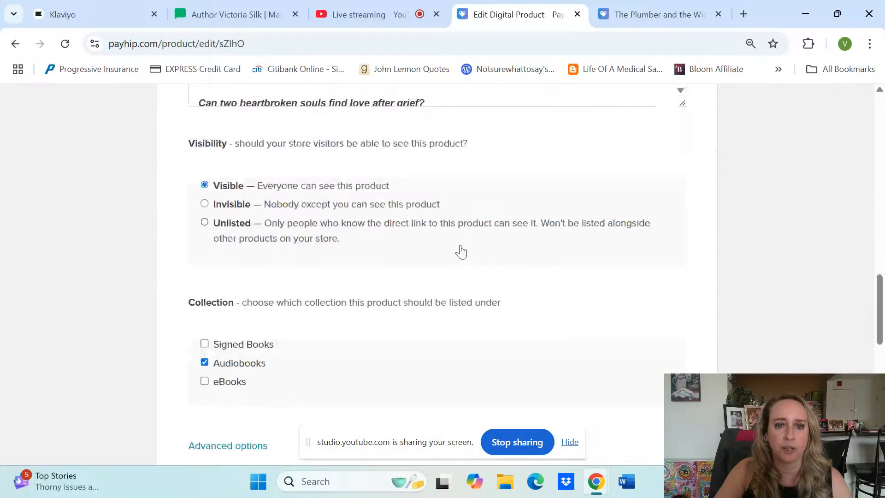
scroll(462, 248, down, 3)
scroll(462, 247, up, 3)
scroll(463, 248, down, 5)
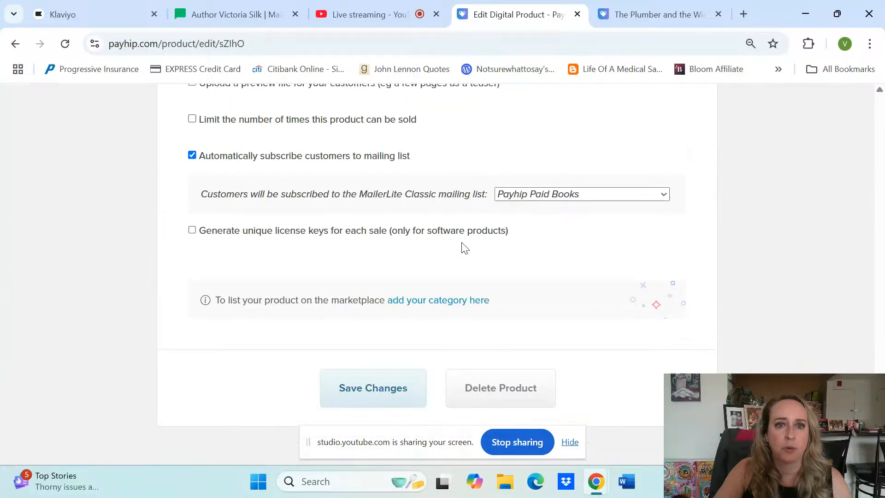
click(586, 194)
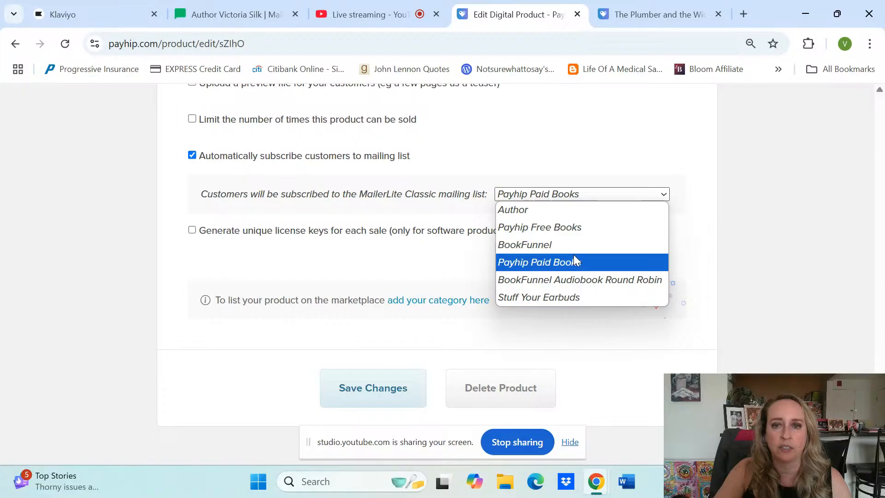
click(430, 251)
Switch to MailerLite and open the overview of all automation workflows
click(241, 8)
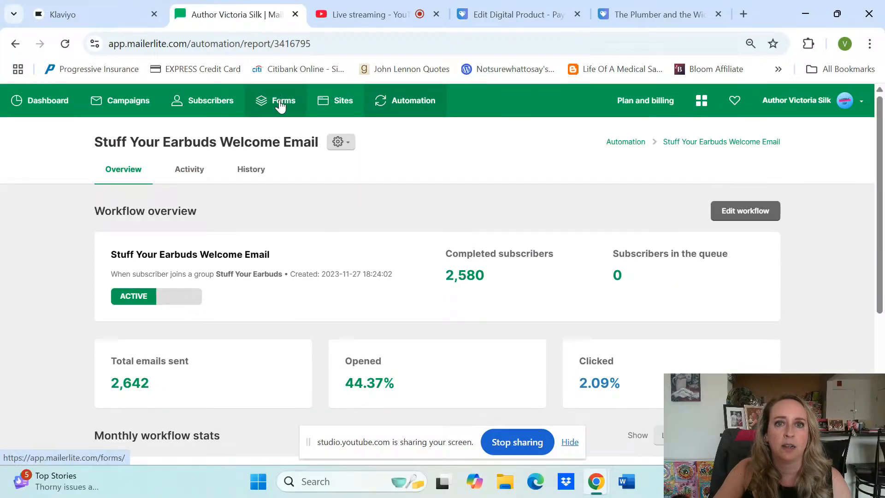
click(397, 102)
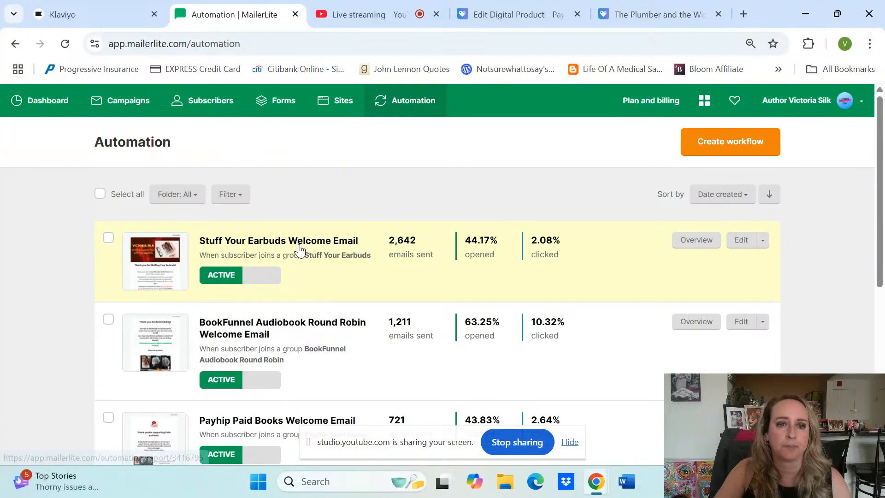
Look through the MailerLite welcome email workflows and the subscriber group that triggers each one
scroll(297, 251, down, 2)
scroll(300, 250, down, 4)
scroll(299, 247, up, 2)
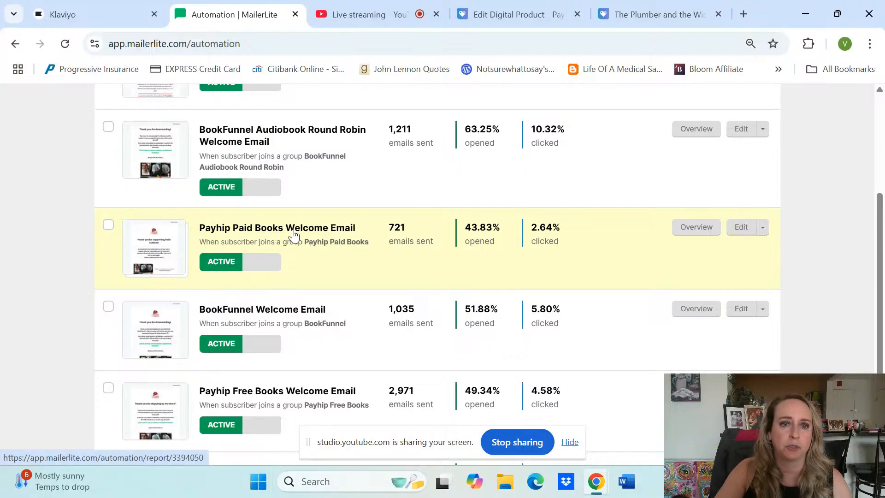
scroll(294, 236, down, 3)
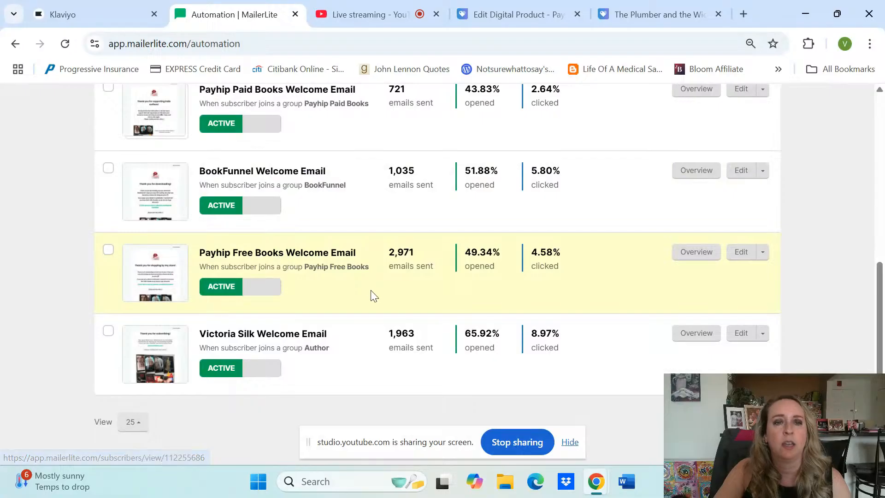
scroll(370, 293, up, 2)
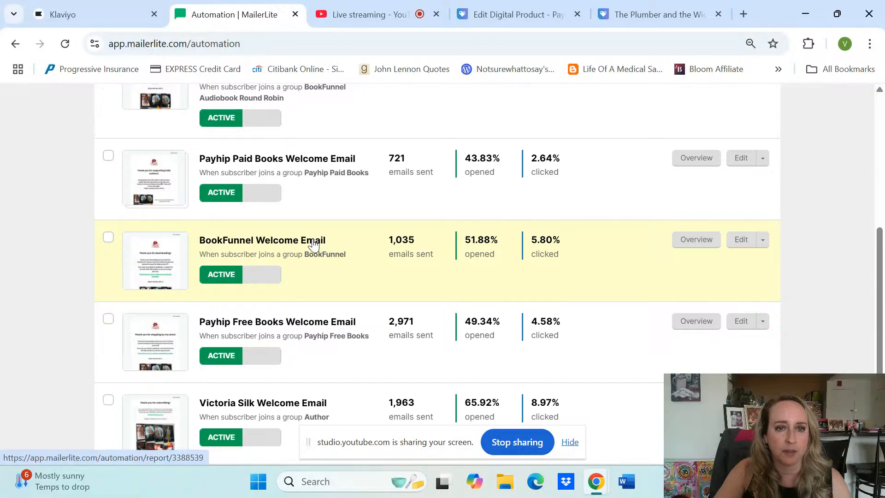
scroll(312, 244, up, 6)
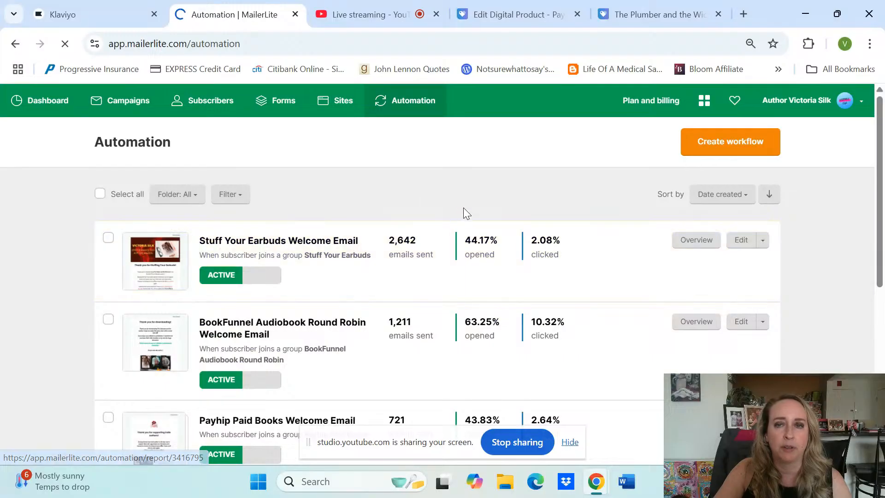
Switch to the Payhip product editor, set the customers' MailerLite Classic mailing list to Stuff Your Earbuds, and save the product
click(657, 10)
click(518, 10)
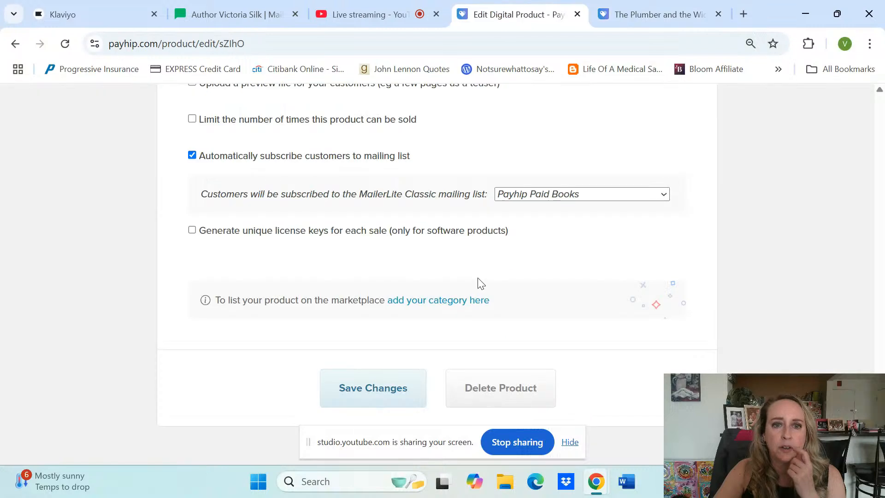
click(576, 194)
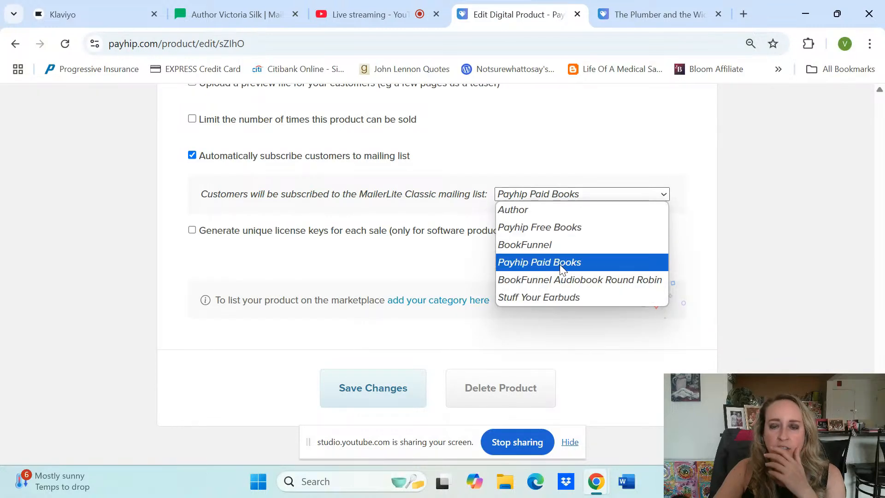
click(557, 297)
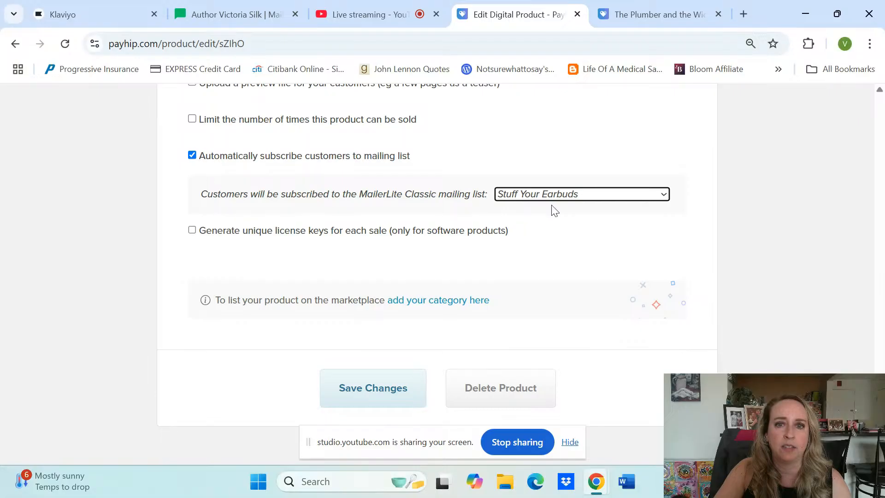
click(394, 399)
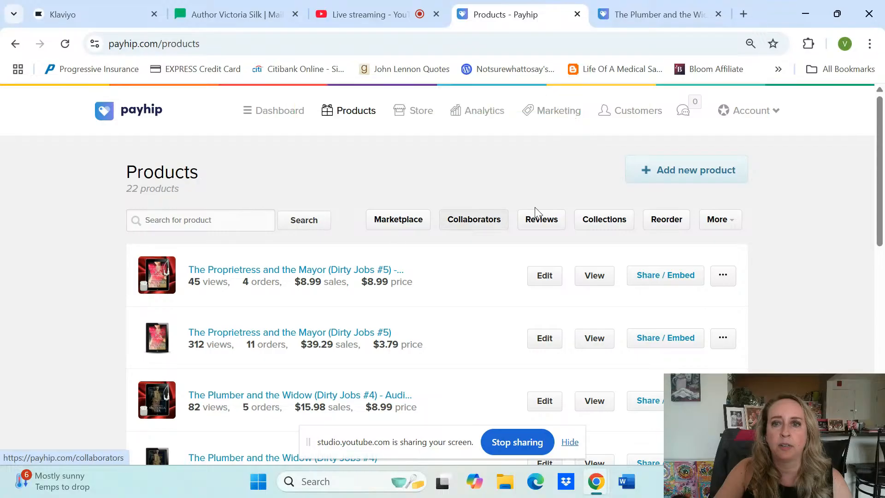
Open Payhip's cross-selling marketing section and review the existing cross-sell discounts for the books and audiobooks
click(544, 112)
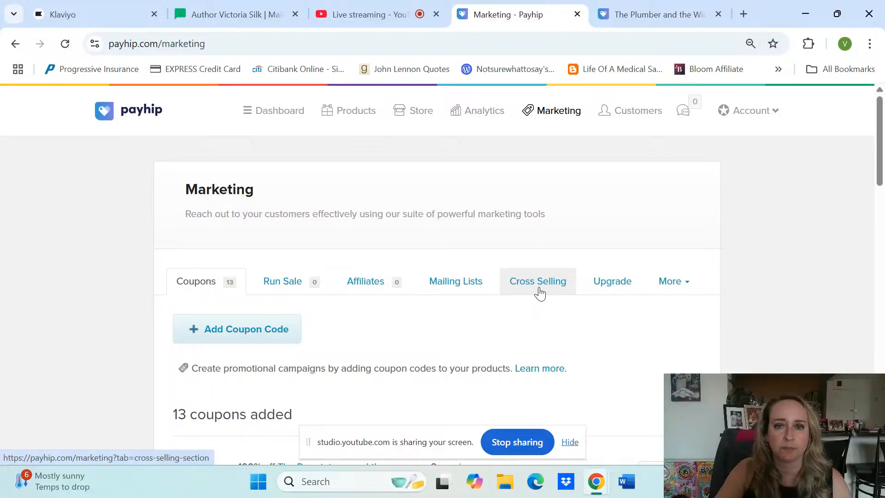
scroll(539, 294, down, 3)
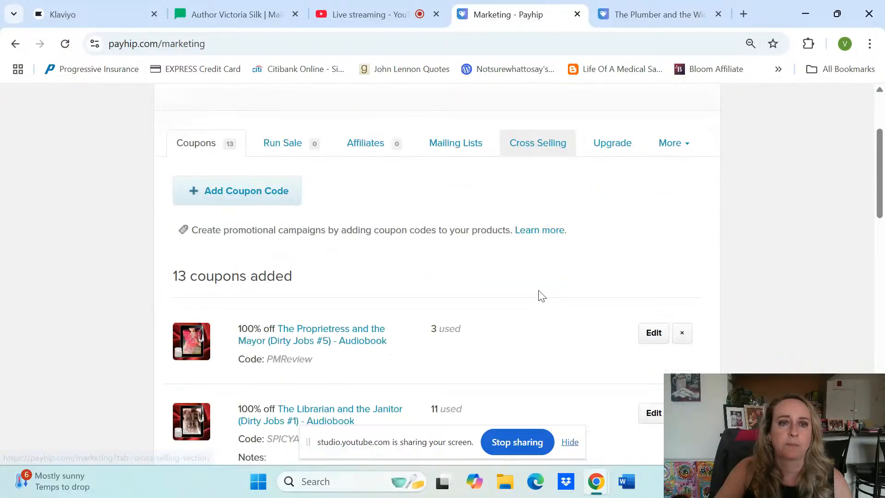
click(533, 147)
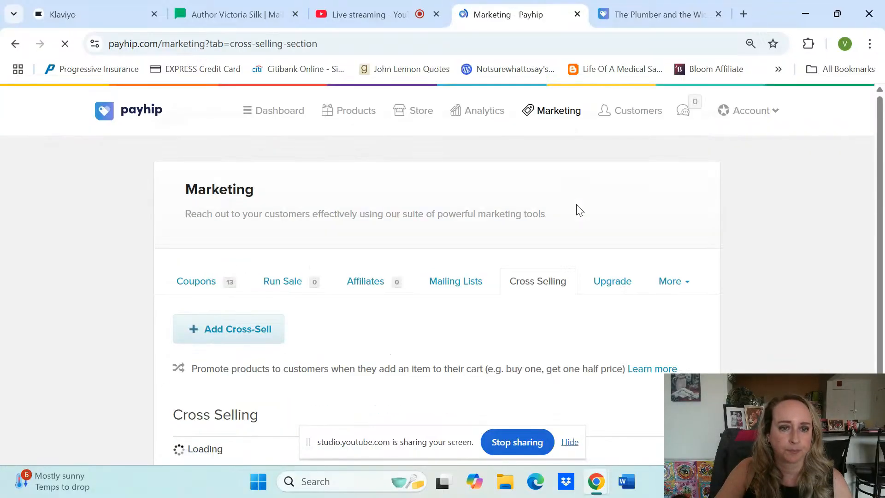
scroll(358, 263, down, 3)
scroll(363, 260, down, 6)
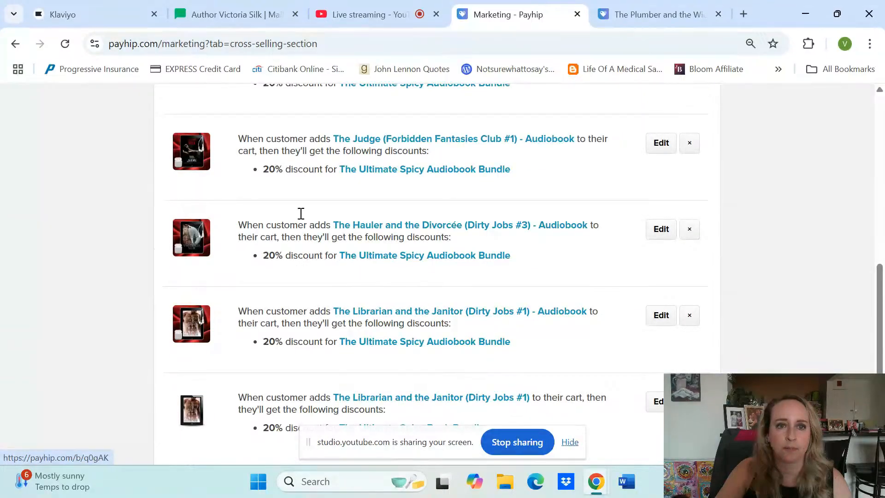
scroll(230, 269, down, 2)
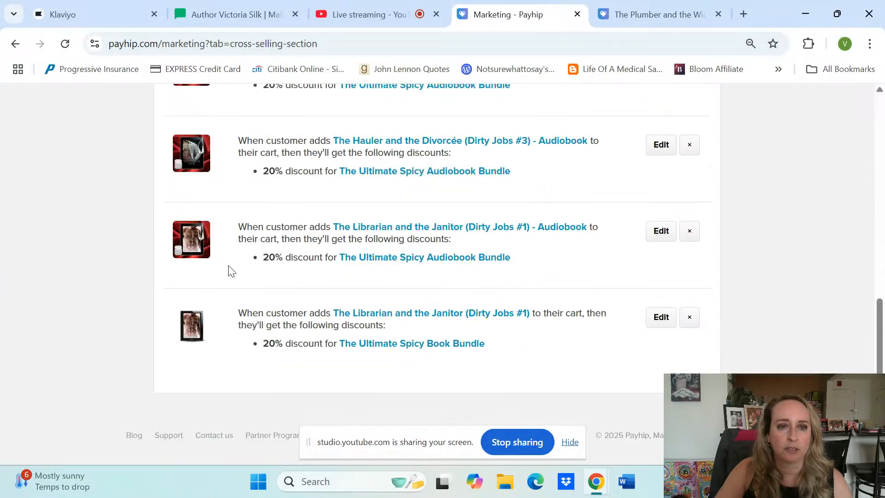
scroll(230, 266, up, 9)
Start a new cross-sell with The Plumber and the Widow (Dirty Jobs #4) - Audiobook as the triggering product
click(233, 246)
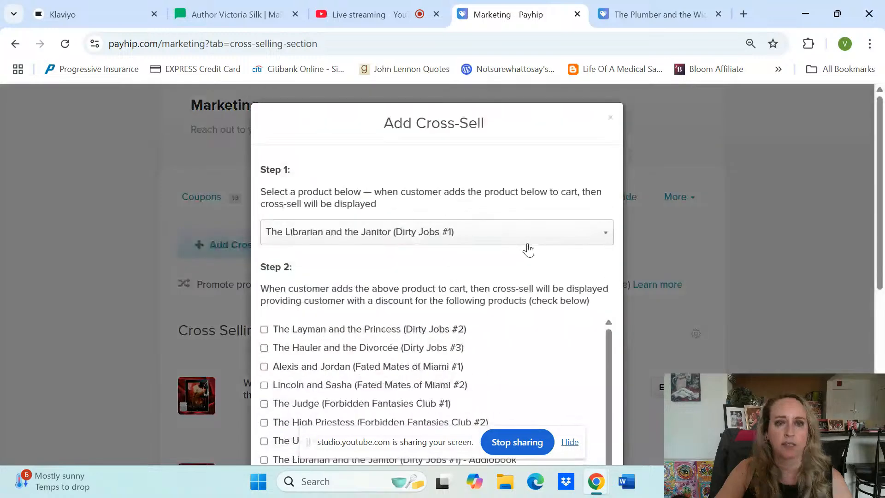
click(509, 232)
click(510, 232)
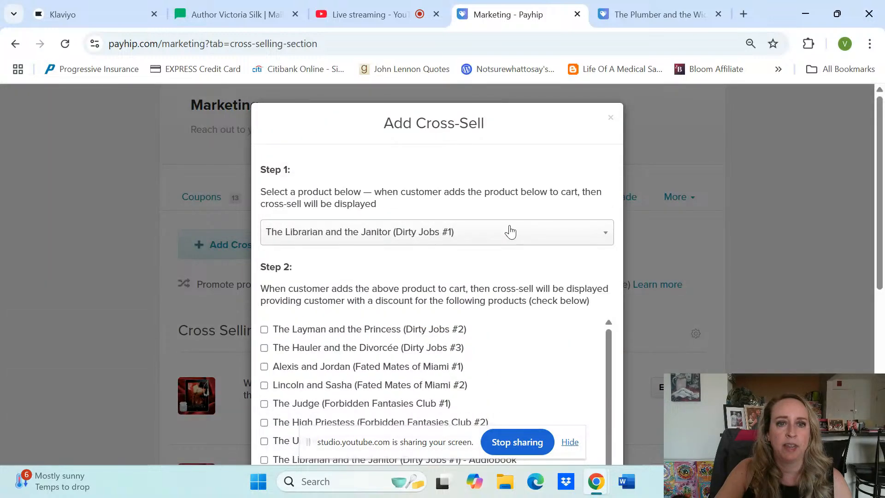
click(510, 232)
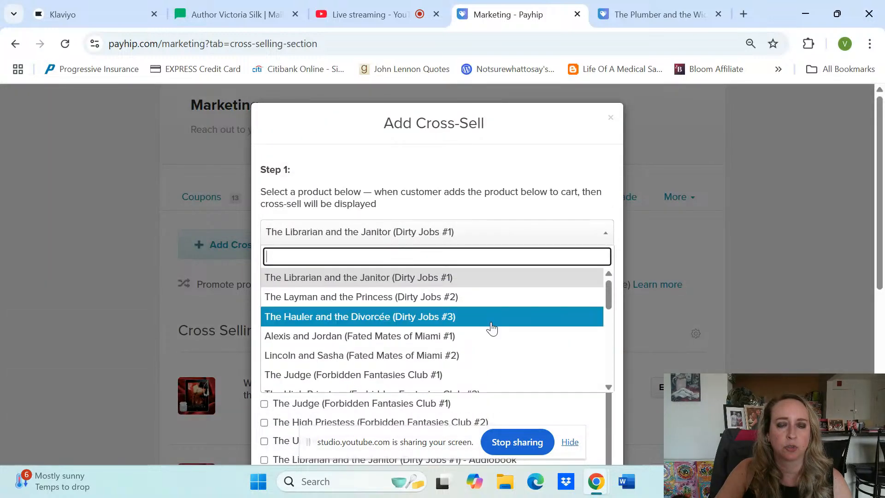
scroll(491, 329, down, 7)
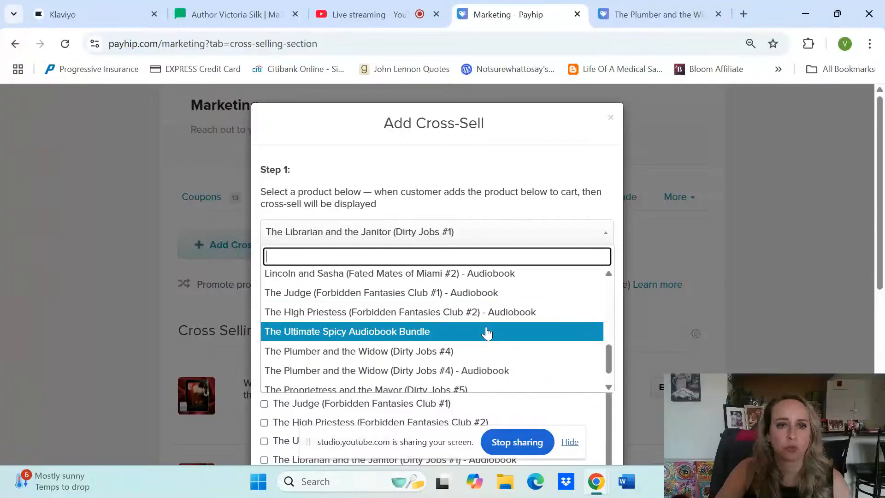
click(488, 371)
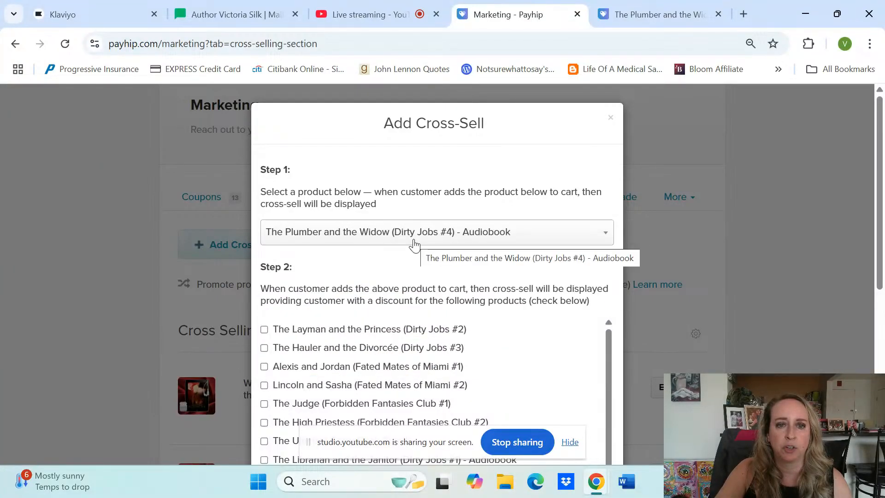
Offer The Ultimate Spicy Audiobook Bundle at a 20% discount as the cross-sold product and add the cross-sell
scroll(415, 246, down, 5)
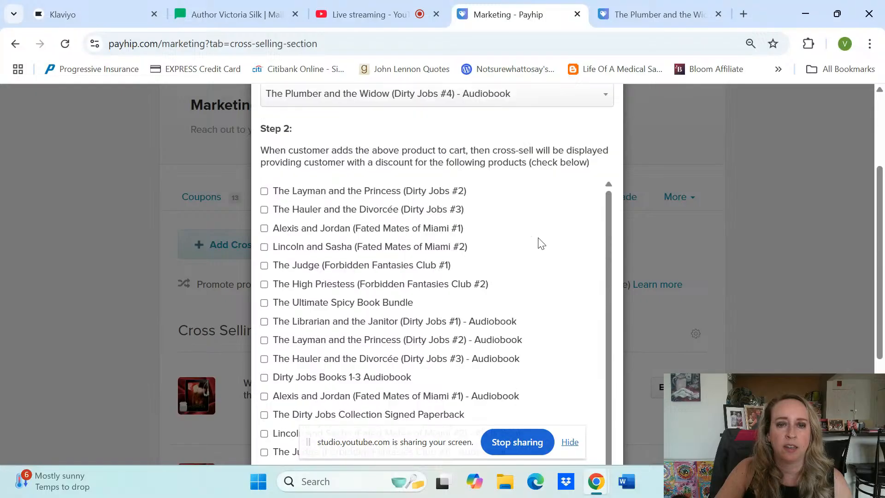
scroll(558, 212, down, 3)
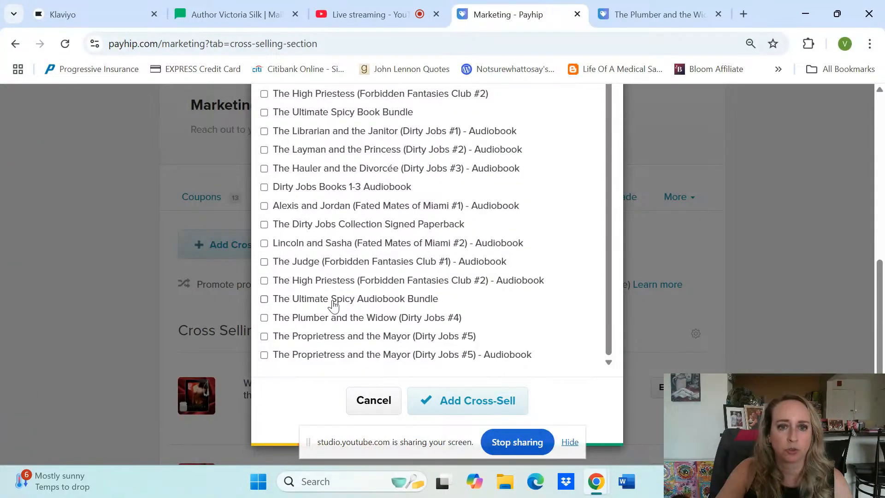
click(265, 301)
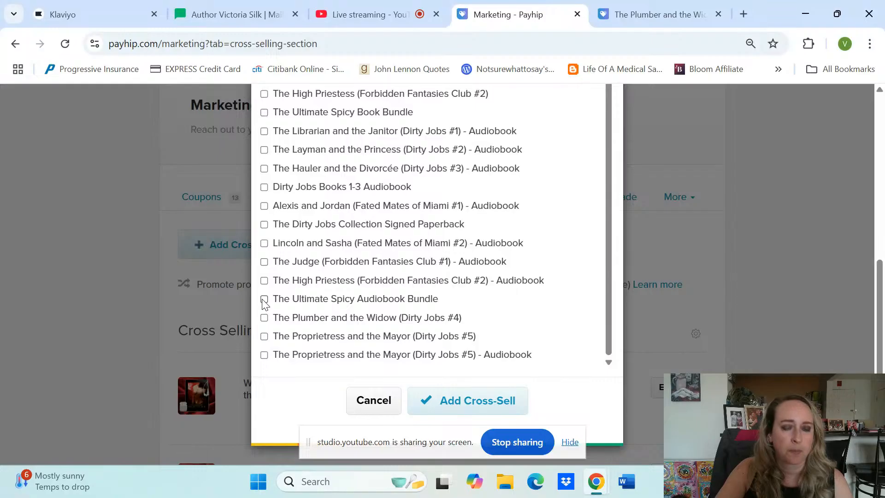
scroll(531, 258, down, 1)
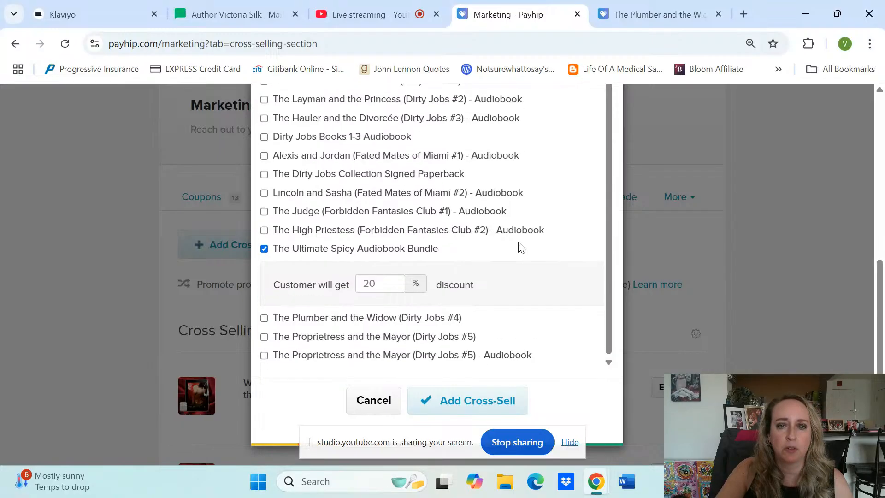
click(483, 401)
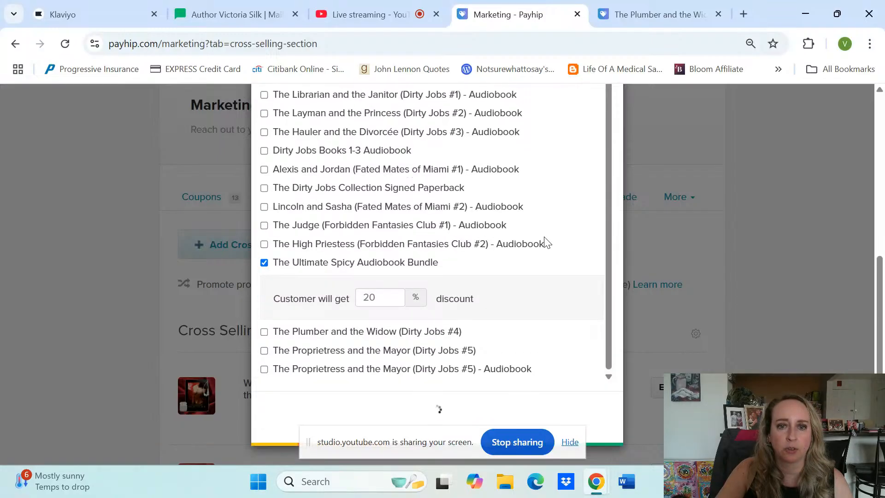
click(451, 257)
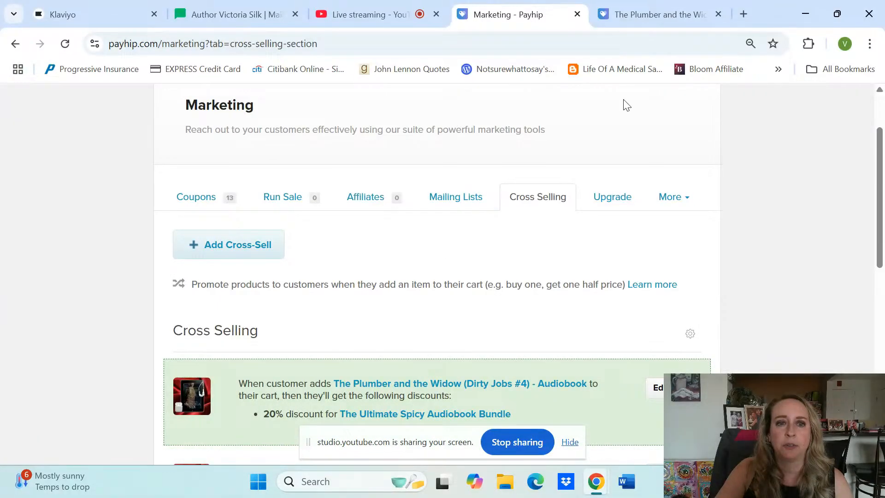
Switch to the store page of The Plumber and the Widow audiobook, reload it, and look over the listing
click(658, 14)
click(65, 43)
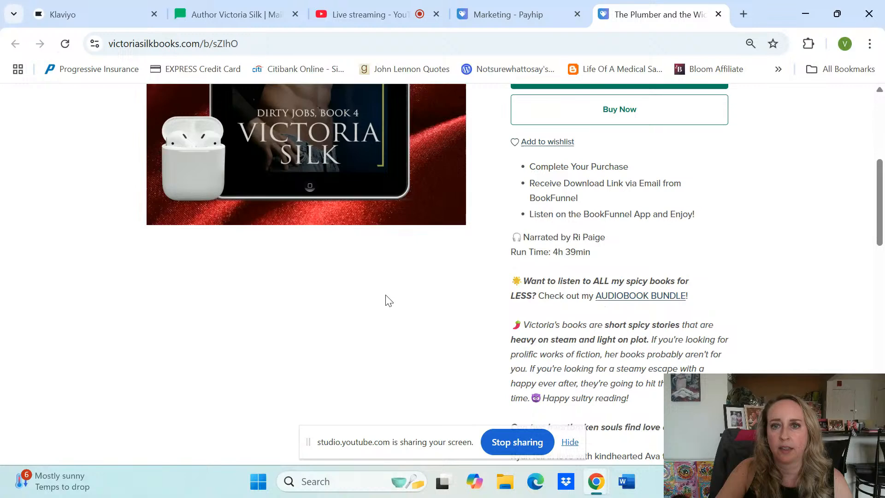
scroll(437, 295, down, 3)
scroll(438, 290, up, 10)
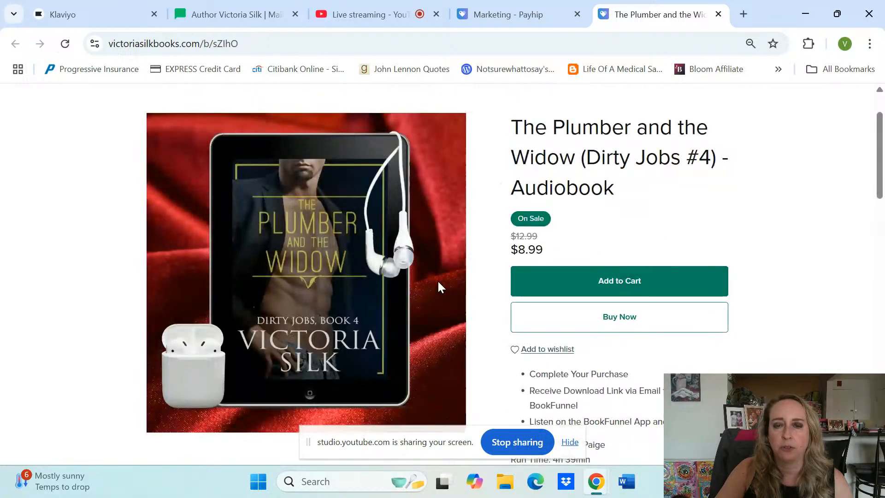
Return to Payhip and open The Plumber and the Widow (Dirty Jobs #4) audiobook from the product list for editing
click(546, 13)
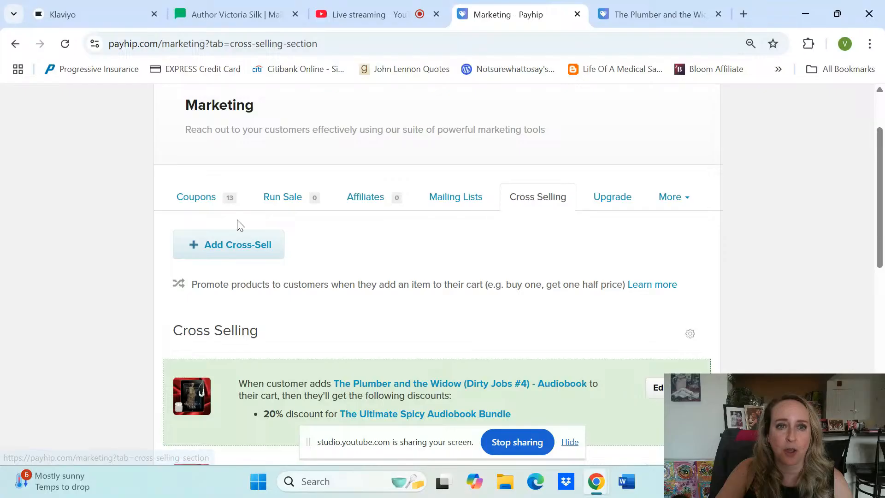
scroll(401, 249, up, 2)
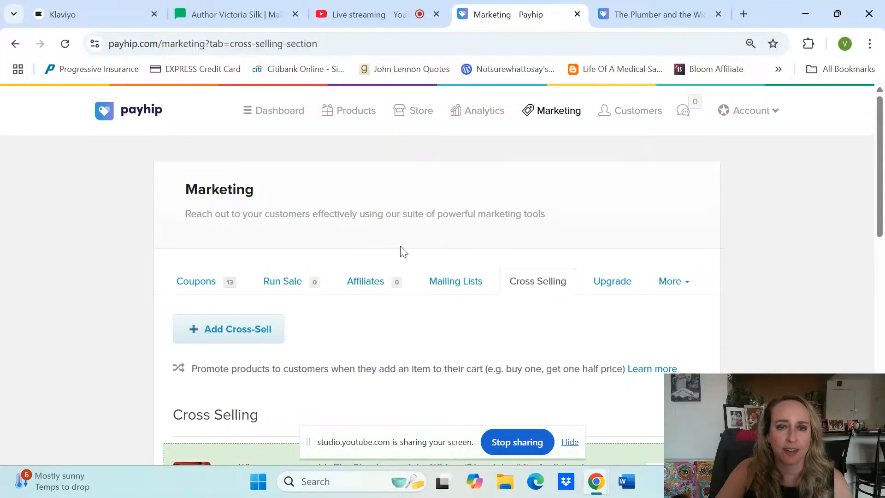
click(345, 113)
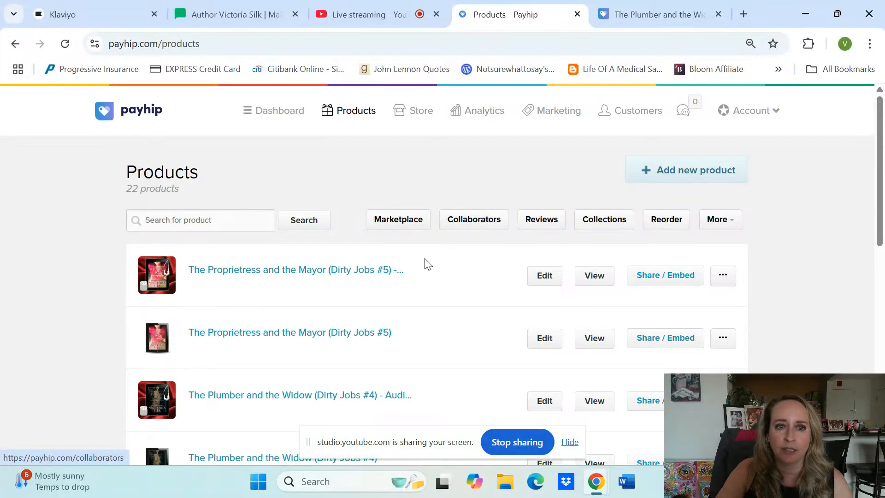
scroll(426, 268, down, 5)
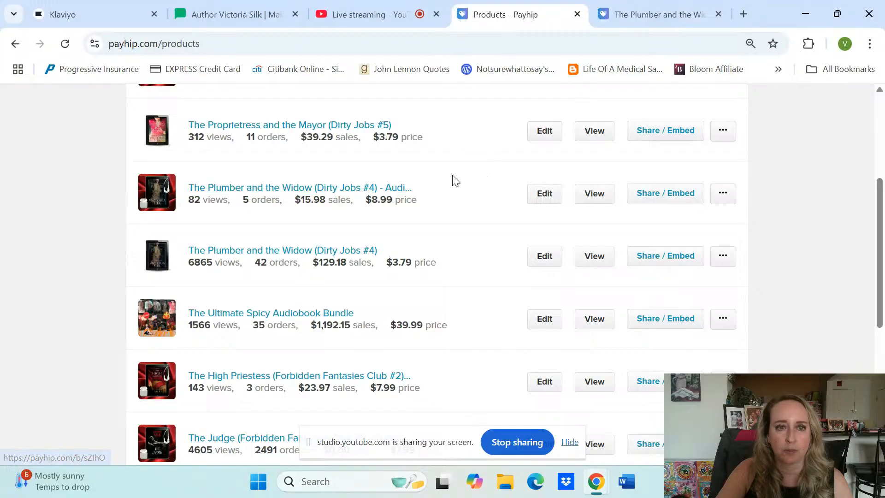
click(542, 198)
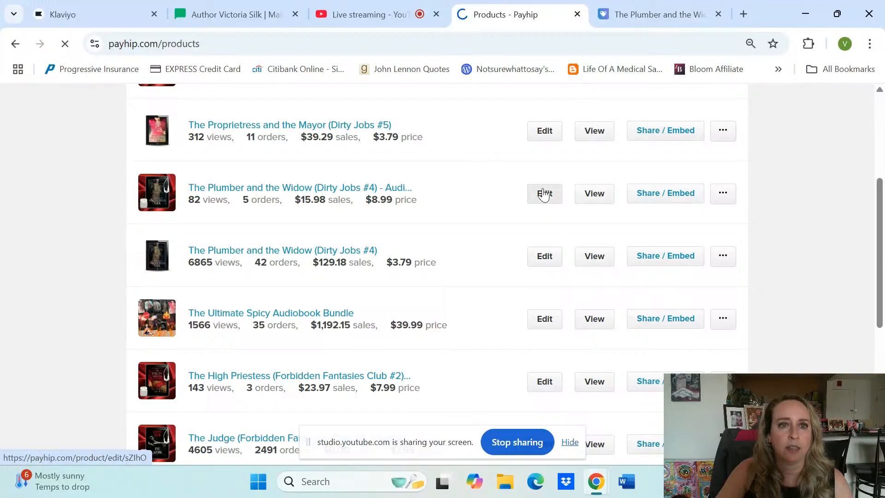
Set the regular price of The Plumber and the Widow audiobook to 0 and save the product
scroll(461, 238, down, 5)
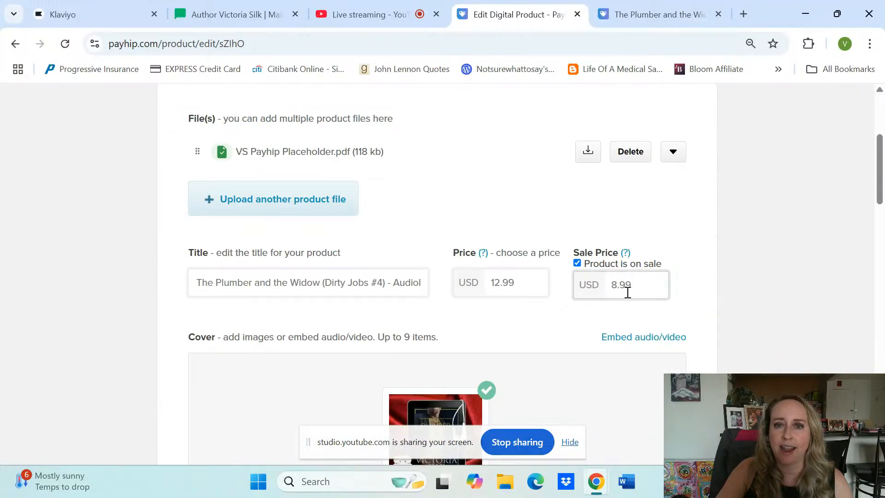
click(531, 278)
key(BackSpace)
key(BackSpace)
key(BackSpace)
key(BackSpace)
key(BackSpace)
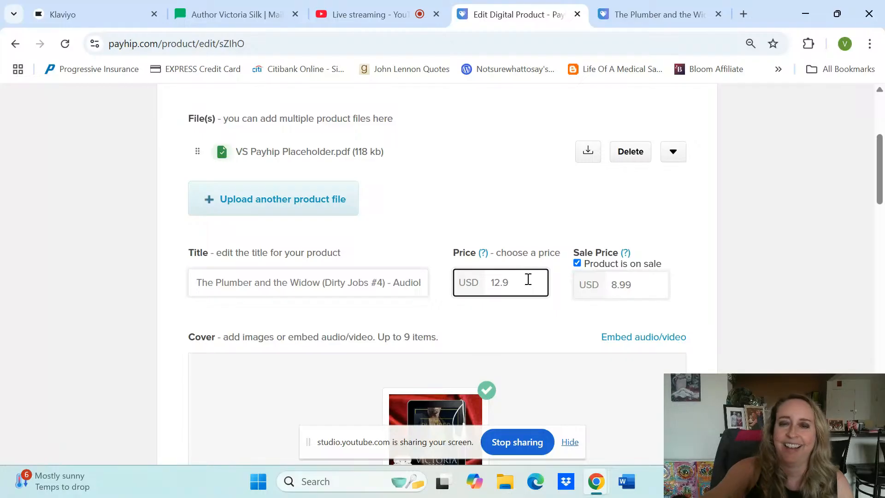
text(0)
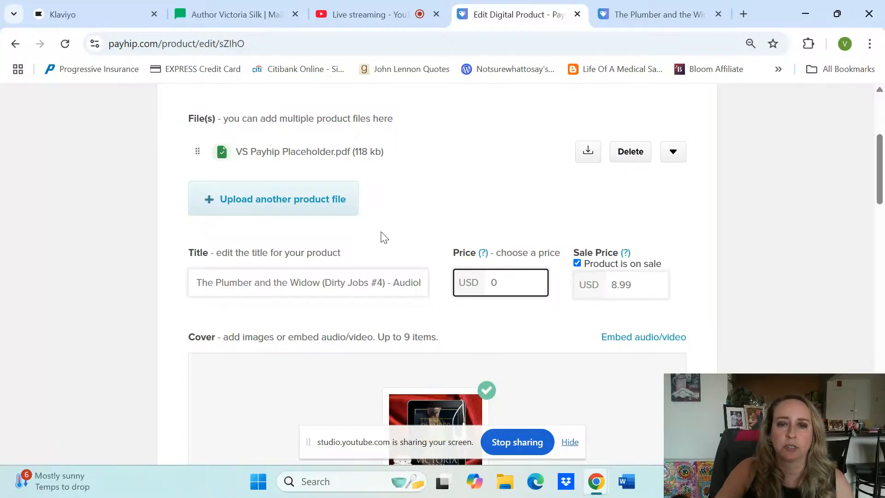
scroll(444, 253, down, 10)
scroll(463, 232, down, 5)
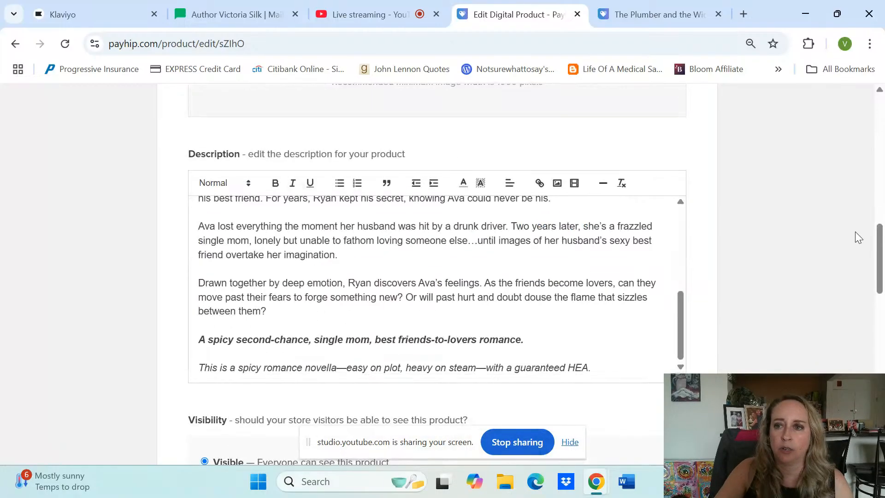
drag(881, 282, 880, 447)
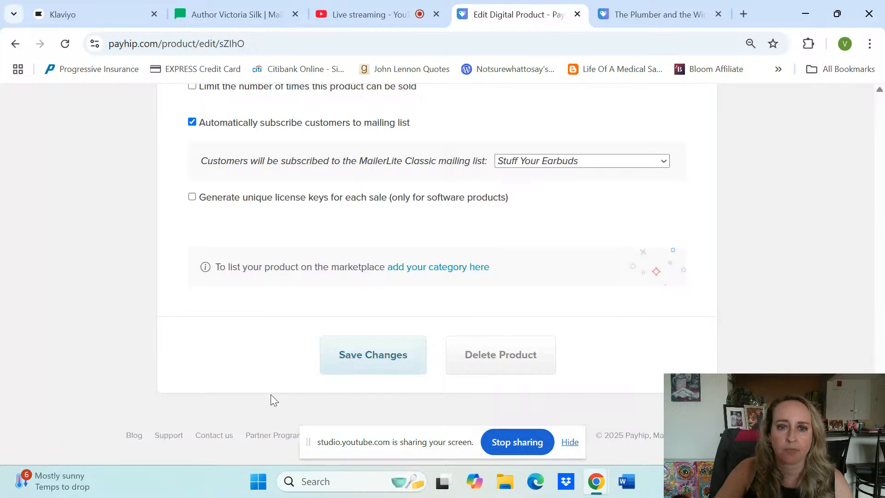
click(362, 364)
Switch to the audiobook's store page and reload it to check the displayed pricing
key(ctrl+Tab)
click(65, 44)
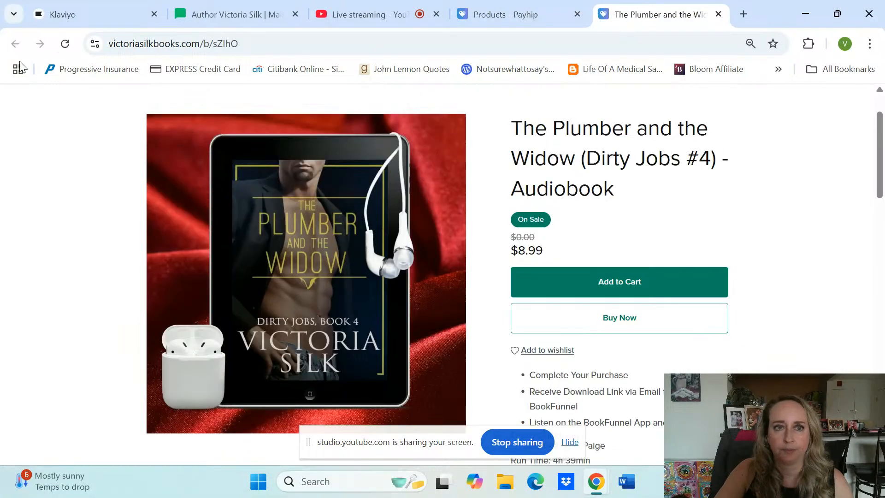
click(65, 44)
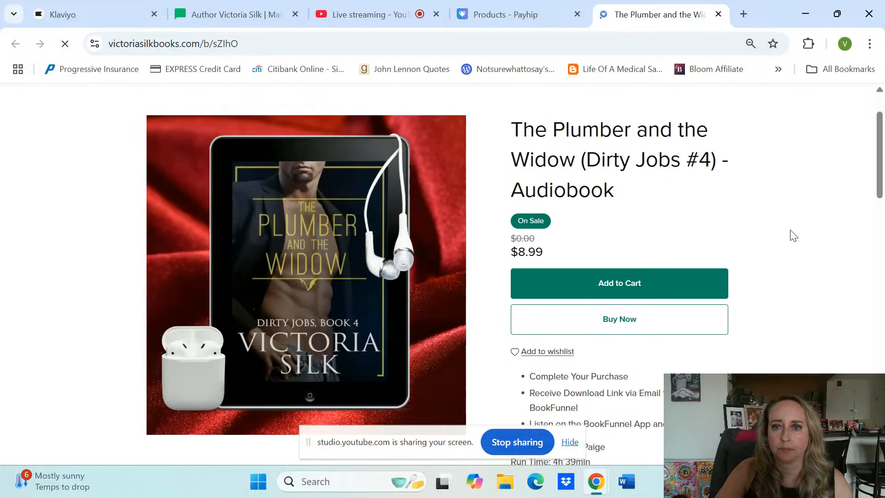
Return to Payhip, reopen The Plumber and the Widow audiobook for editing, and set its regular price to 12.99 USD
click(553, 15)
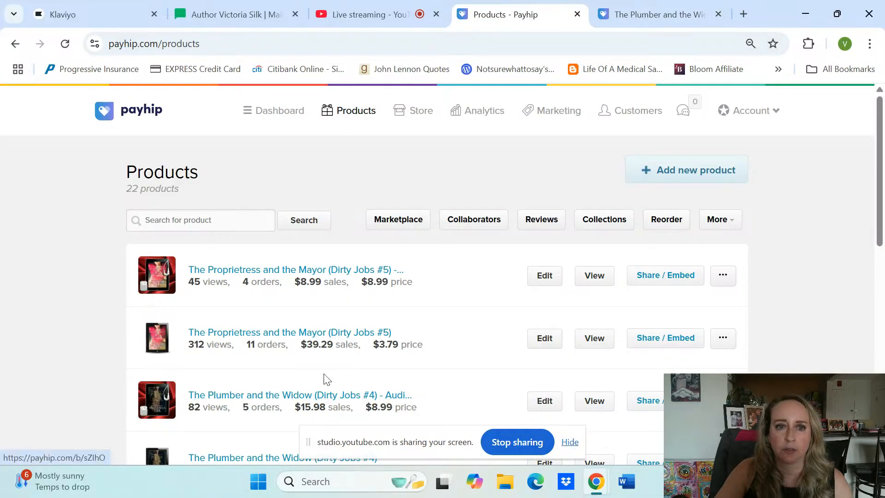
scroll(561, 324, down, 2)
click(549, 333)
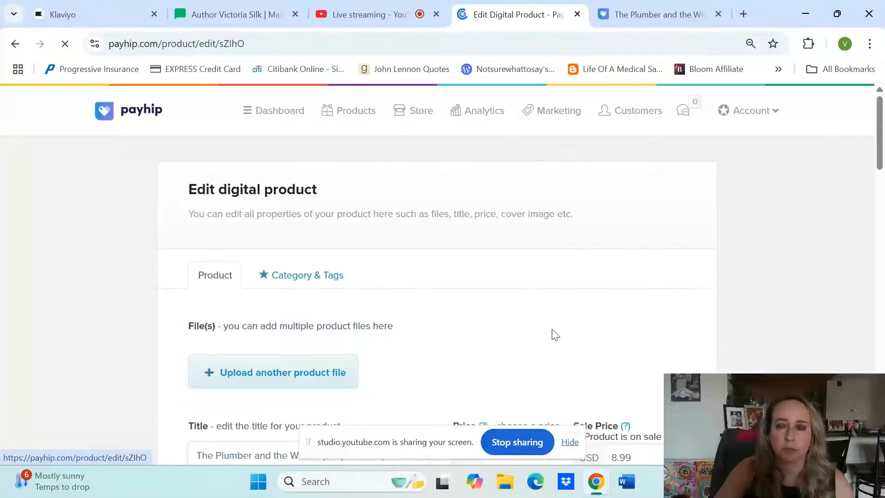
scroll(575, 334, down, 4)
double_click(518, 285)
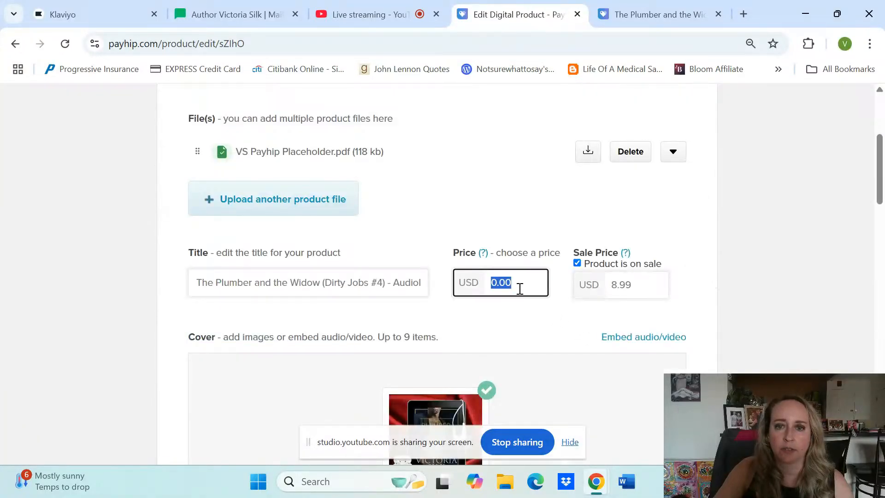
text(12.99)
Set the audiobook's sale price to 0 USD and save the product changes
click(651, 285)
key(BackSpace)
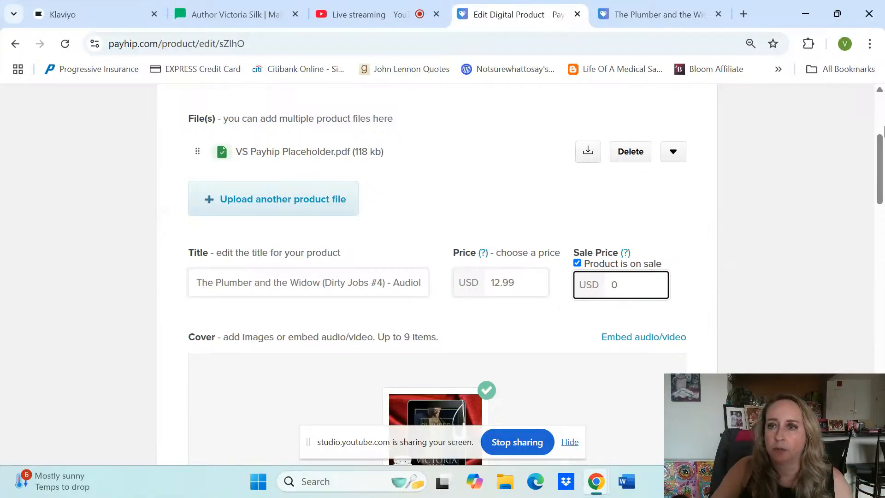
scroll(881, 166, down, 20)
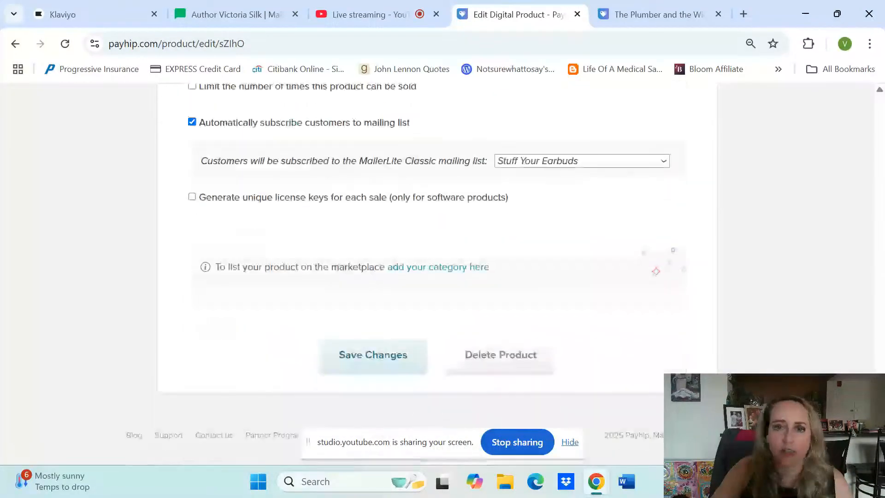
click(360, 371)
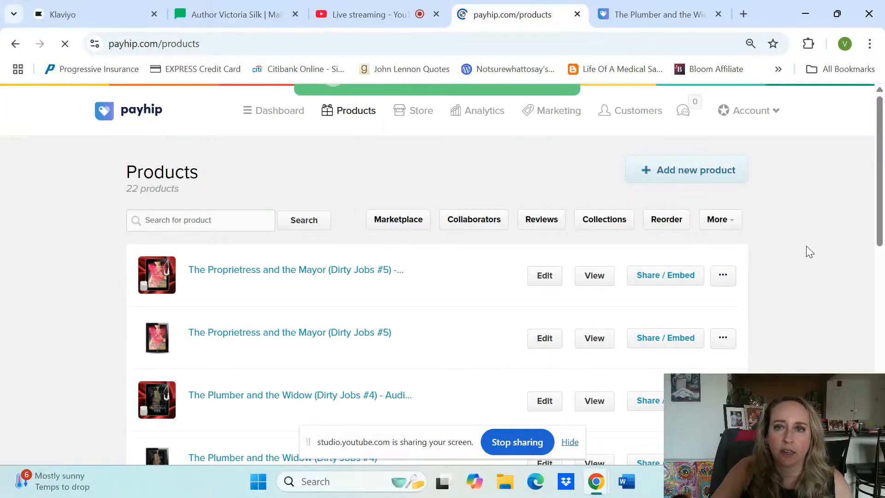
Reload the audiobook's store page and add the free audiobook to the cart
click(676, 11)
click(65, 43)
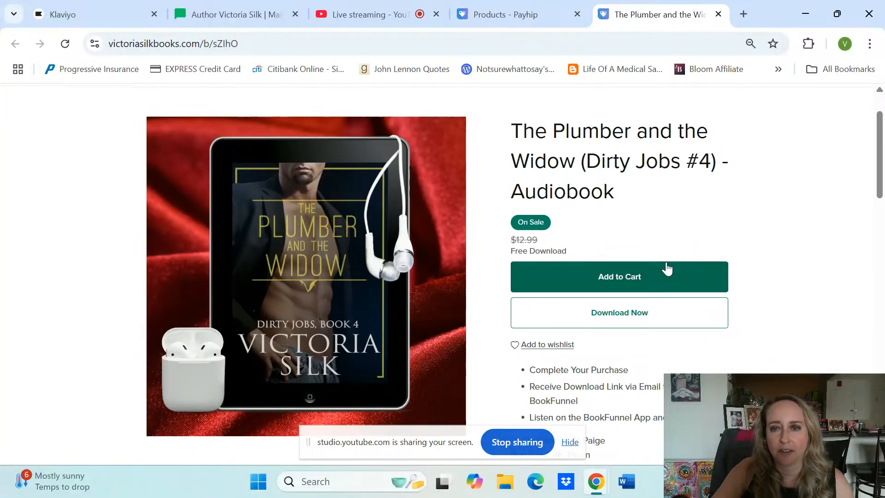
scroll(665, 268, down, 3)
click(663, 138)
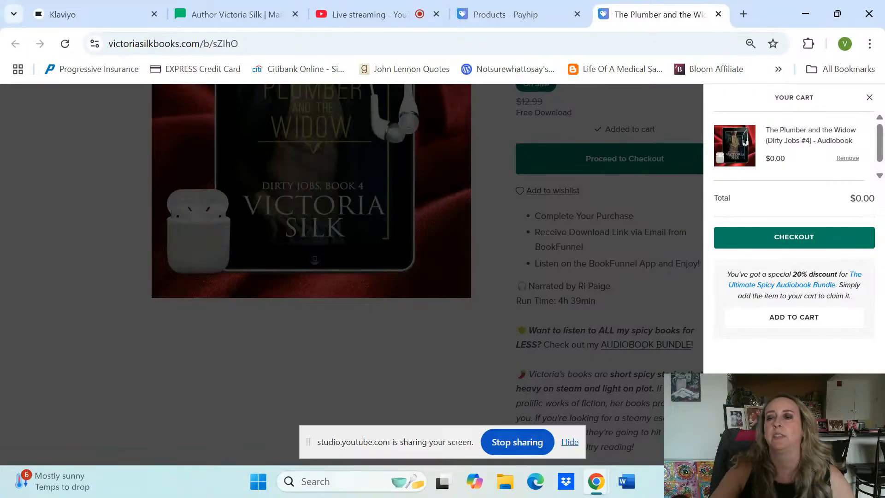
Add the 20% discounted Ultimate Spicy Audiobook Bundle to the cart, open the checkout form, and close it
click(801, 326)
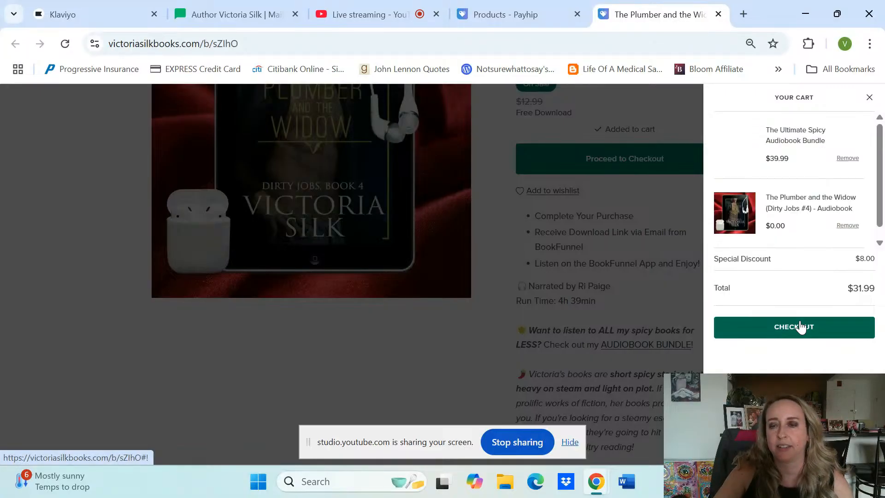
click(796, 330)
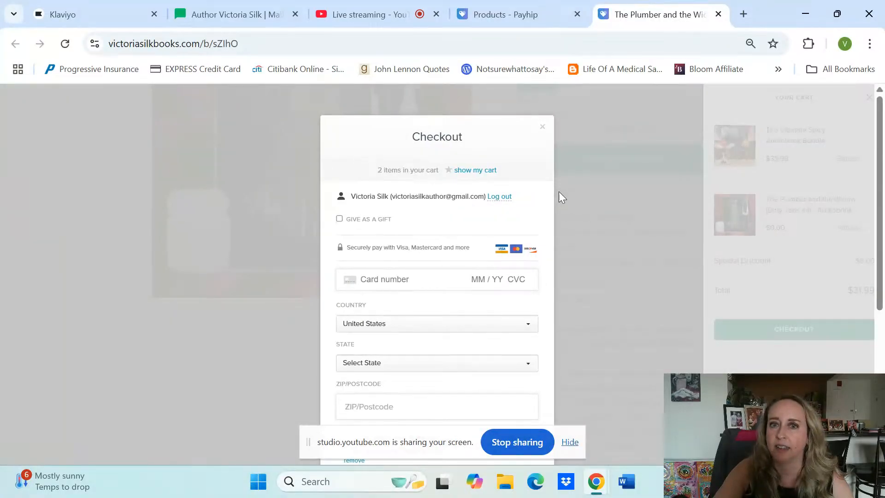
click(542, 127)
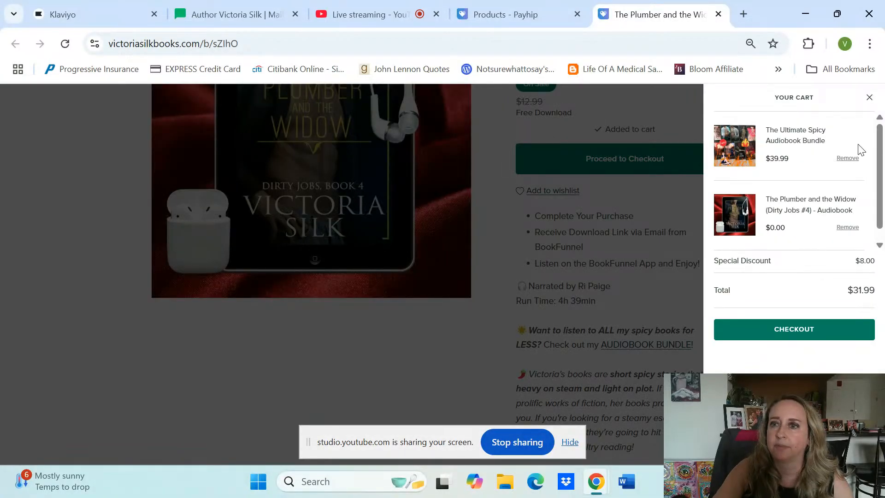
Remove the bundle and the audiobook from the cart and close the cart
click(849, 159)
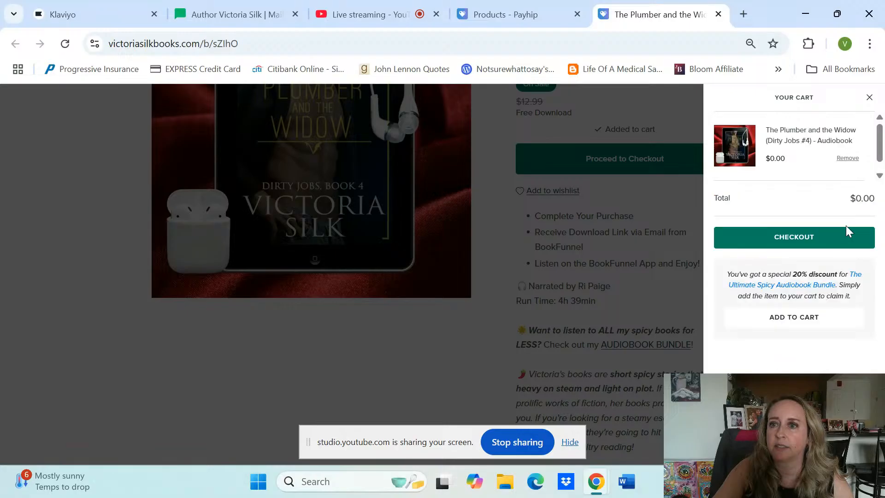
click(848, 158)
click(870, 98)
Switch to MailerLite and look over the Stuff Your Earbuds Welcome Email automation's overview, monthly stats and workflow emails
click(516, 6)
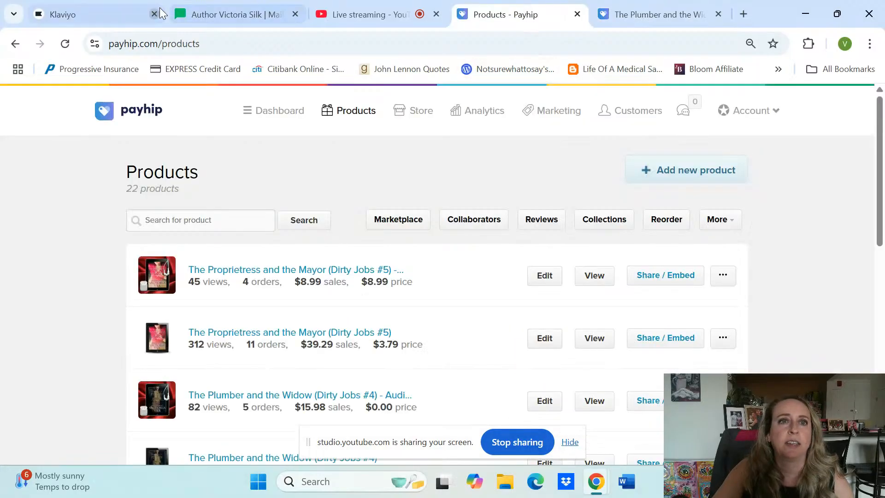
click(213, 11)
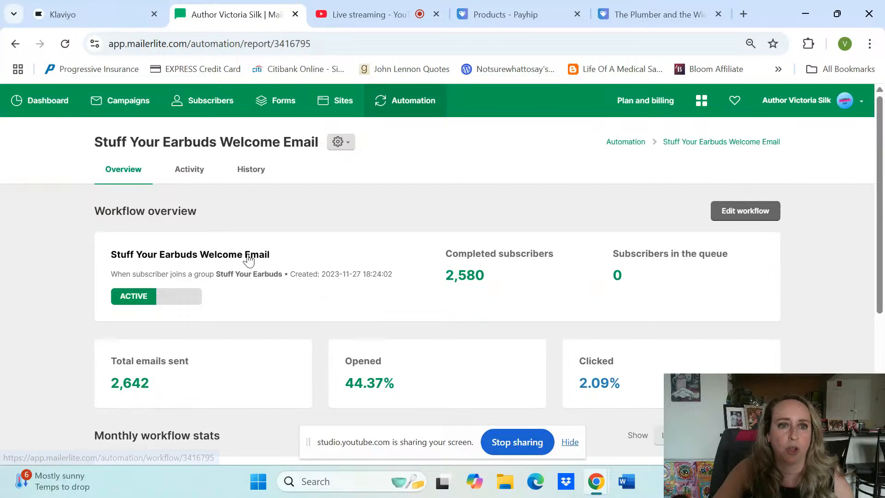
scroll(253, 260, down, 3)
scroll(251, 262, up, 3)
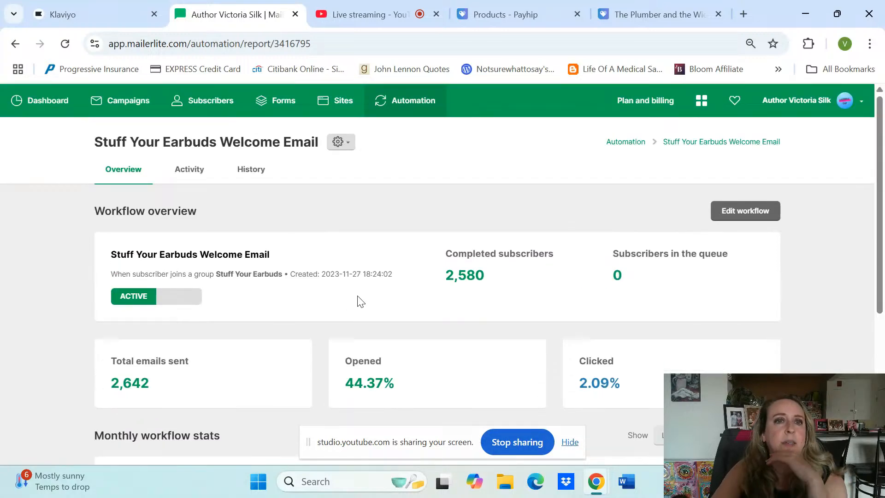
scroll(297, 277, down, 5)
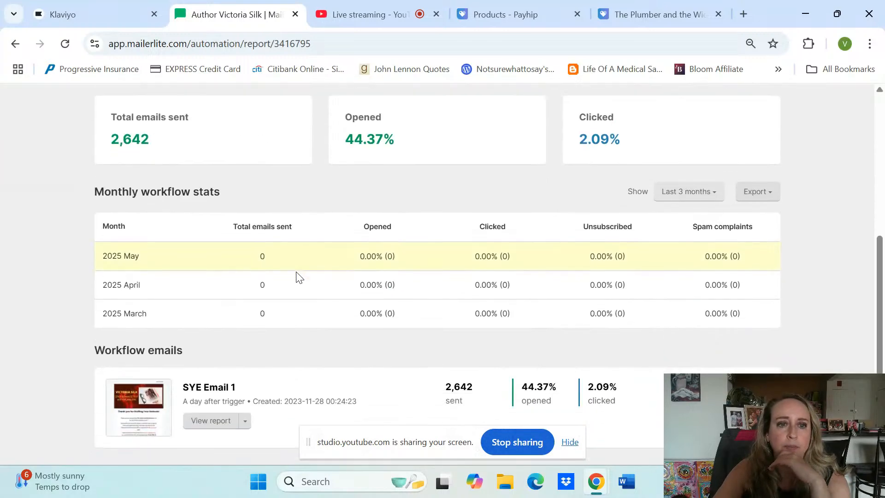
scroll(306, 276, up, 4)
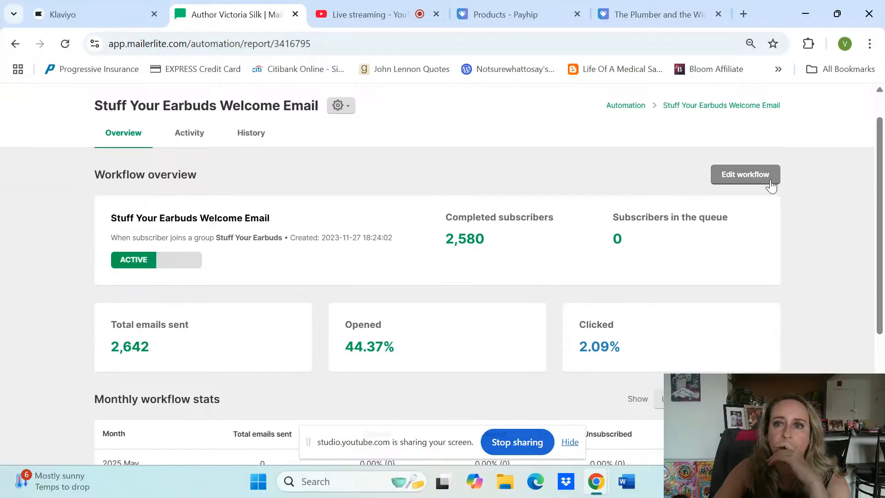
Open the Stuff Your Earbuds welcome workflow, select SYE Email 1, and open its preview
click(756, 178)
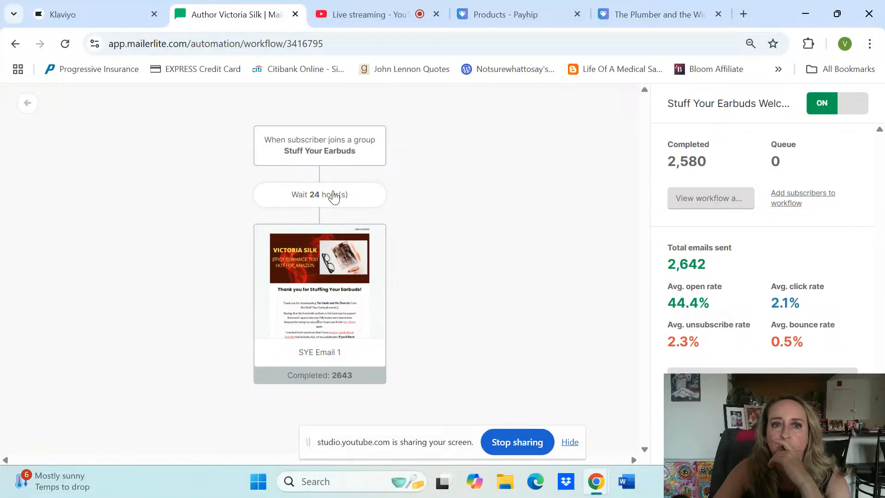
click(306, 312)
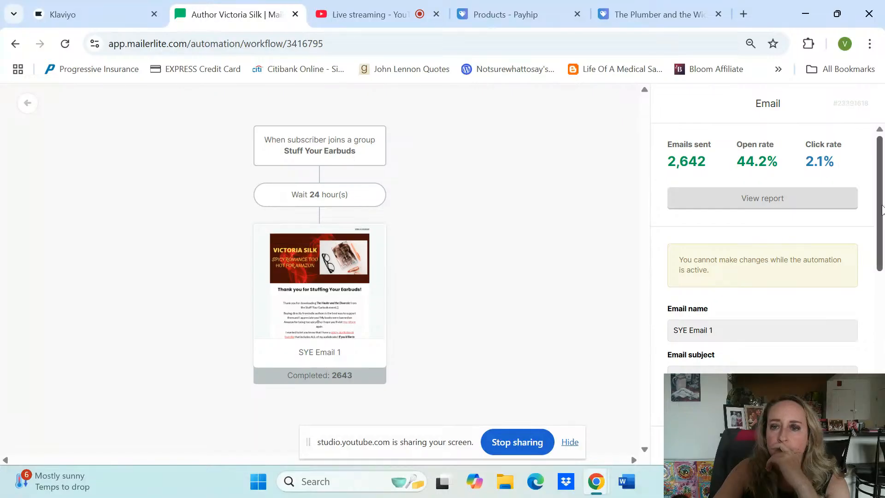
scroll(853, 216, down, 5)
scroll(854, 215, down, 2)
click(756, 269)
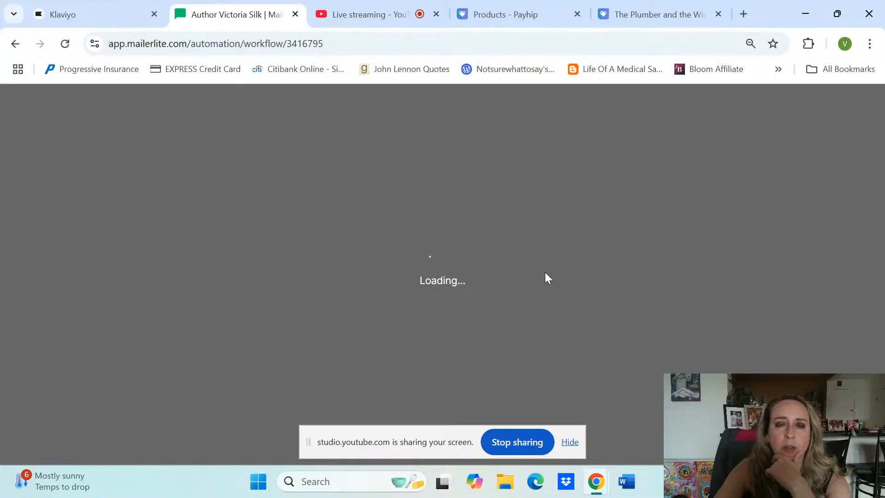
Read through the SYE Email 1 preview, examining the thank-you text, store and bundle links, and coupon offer
scroll(543, 269, down, 3)
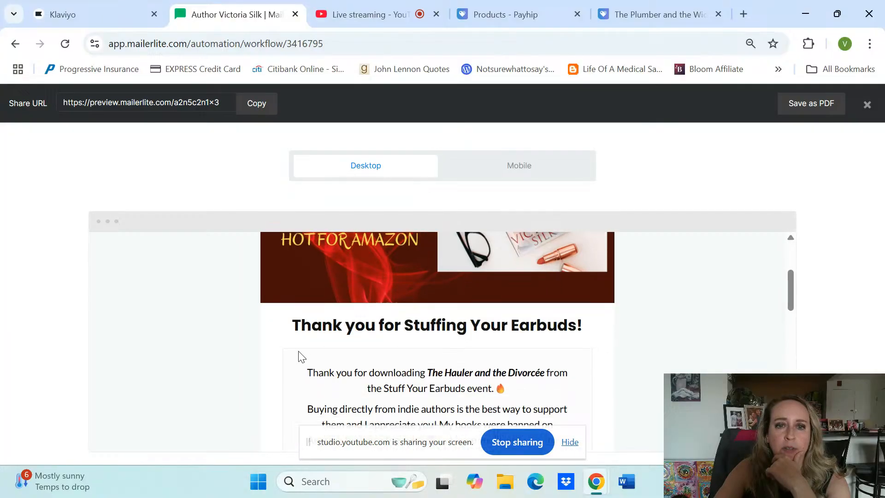
scroll(209, 344, down, 2)
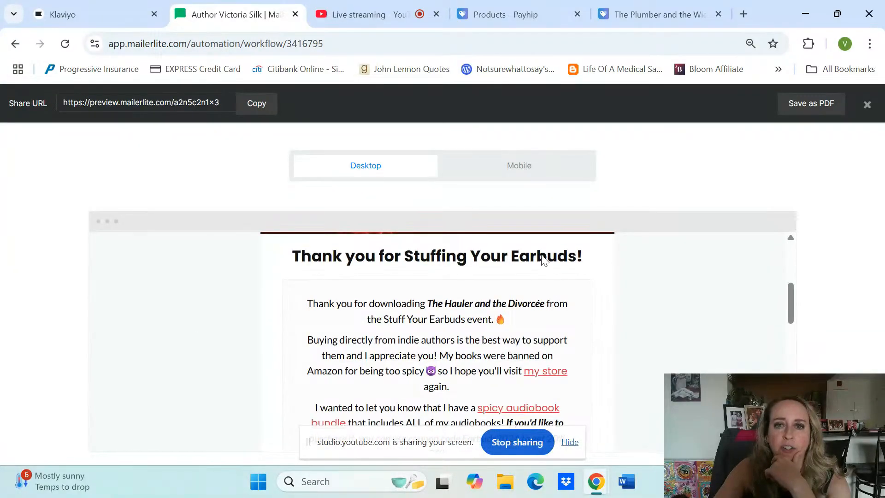
scroll(543, 259, down, 2)
scroll(530, 281, up, 3)
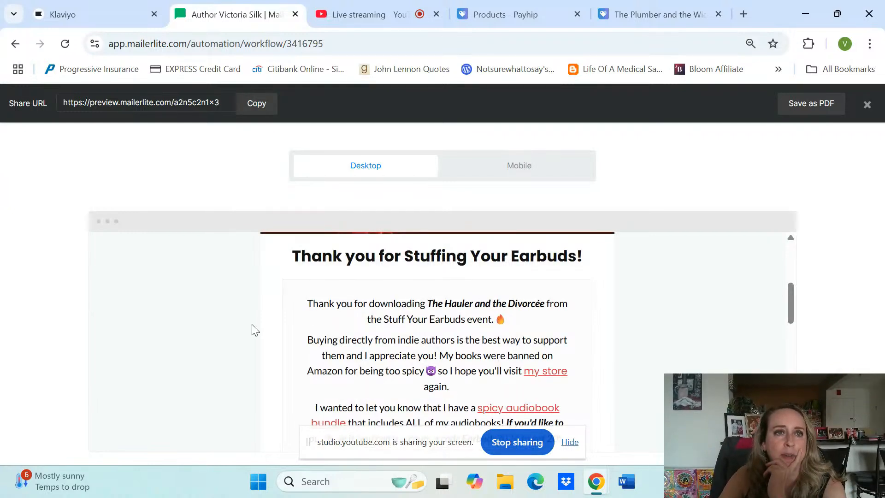
scroll(217, 290, down, 2)
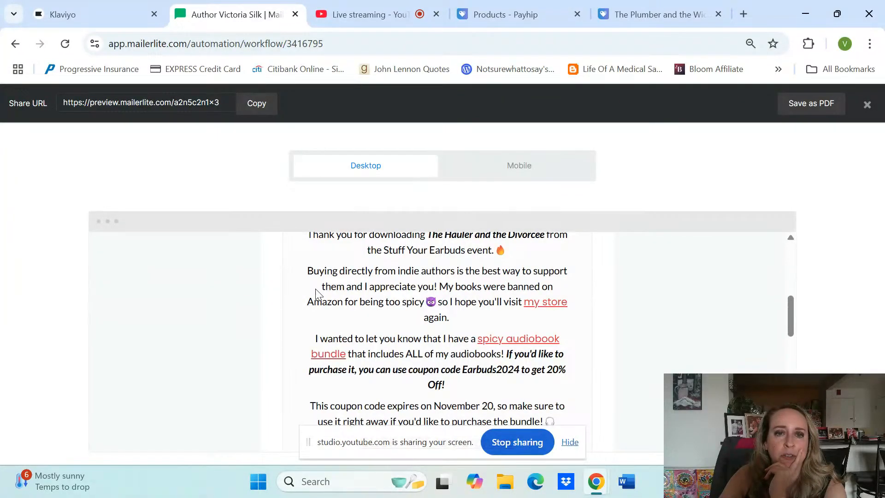
scroll(471, 295, down, 2)
scroll(475, 296, up, 2)
scroll(475, 322, down, 2)
scroll(476, 325, up, 2)
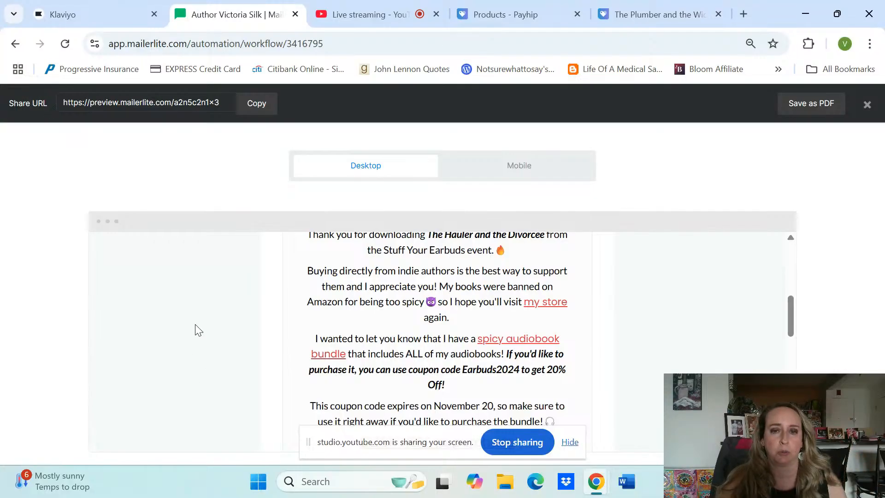
scroll(187, 318, down, 1)
scroll(188, 321, up, 1)
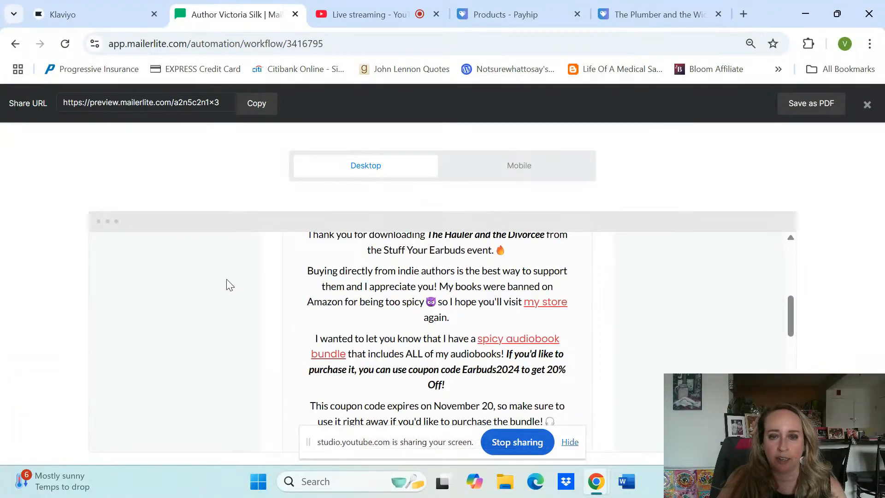
scroll(228, 277, down, 3)
scroll(228, 277, up, 3)
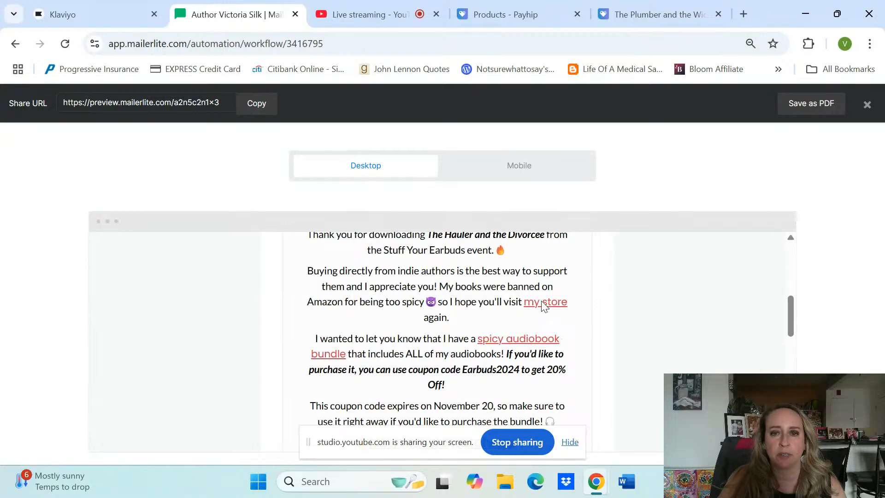
scroll(543, 305, down, 3)
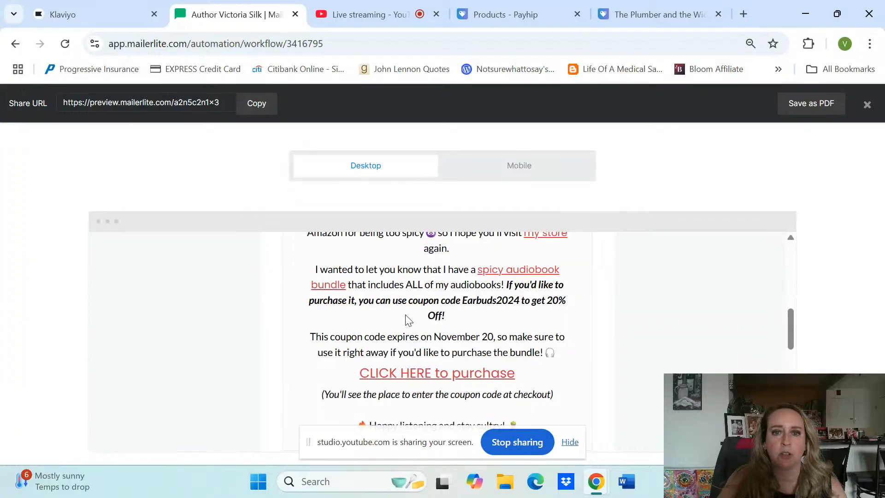
Read the rest of the SYE Email 1 preview through the book cover image and close the preview
scroll(526, 311, down, 3)
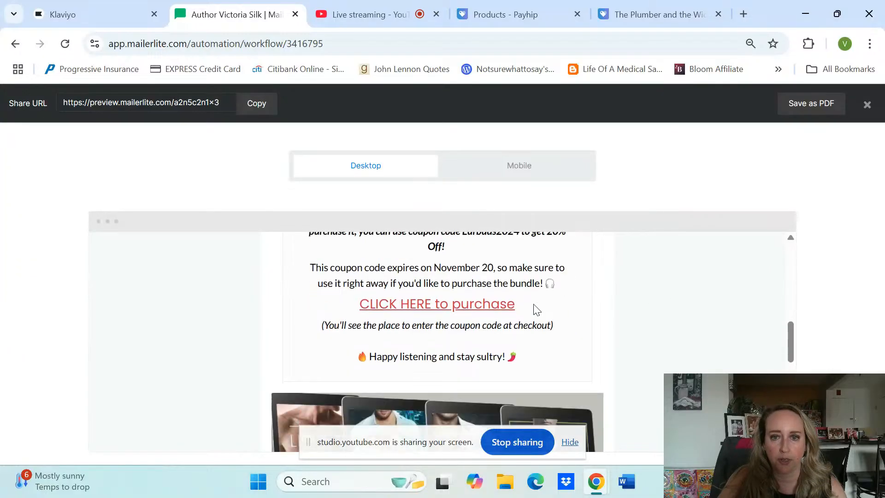
scroll(432, 310, down, 3)
scroll(425, 307, up, 3)
scroll(435, 307, down, 5)
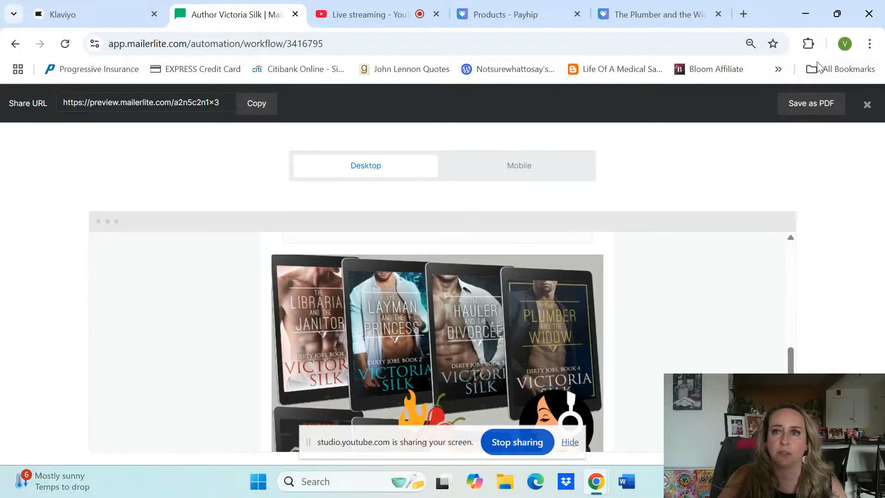
click(866, 105)
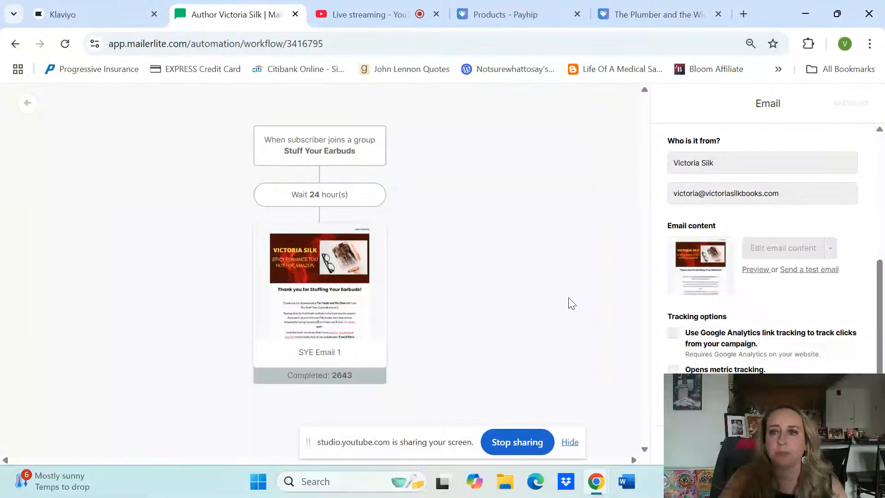
Inspect the workflow's general details, its 24-hour delay settings and the SYE Email 1 details
click(429, 163)
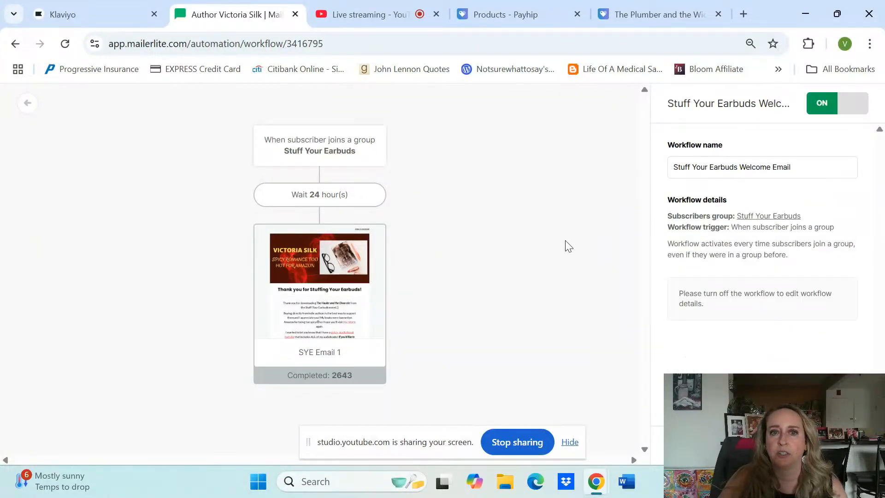
click(335, 195)
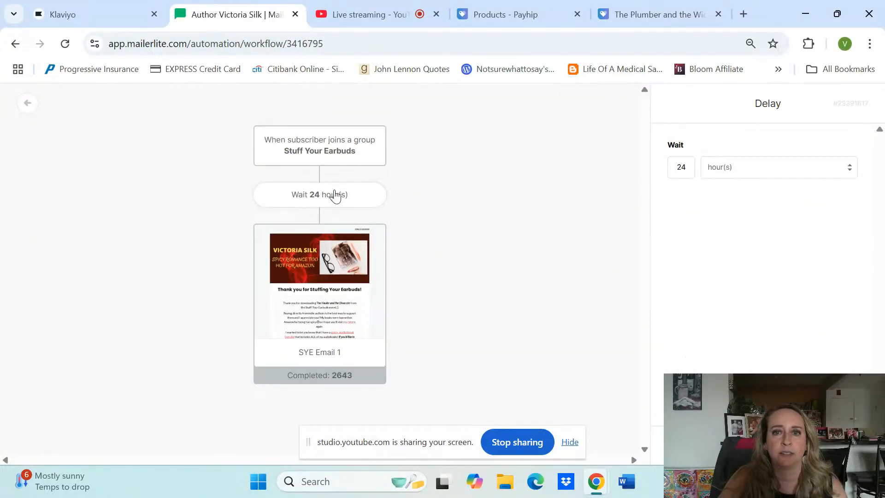
click(367, 315)
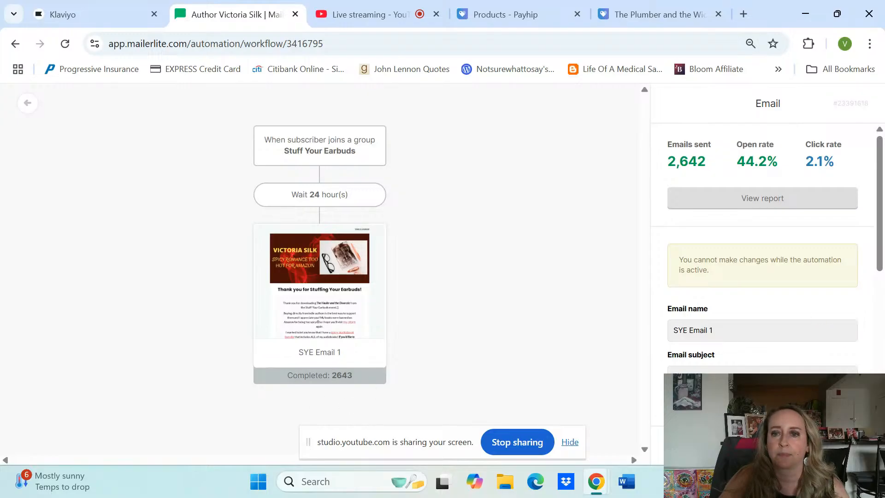
click(455, 322)
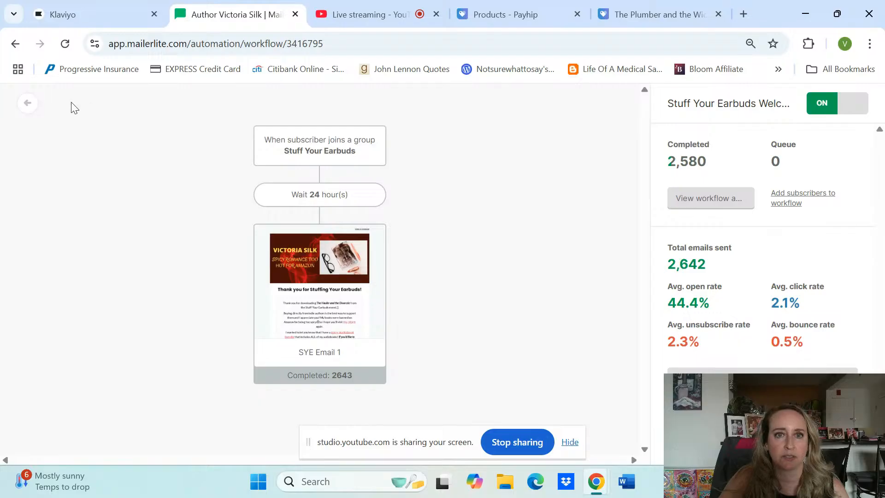
Reopen the Stuff Your Earbuds Welcome Email workflow from the automation list for editing and turn it off
click(25, 106)
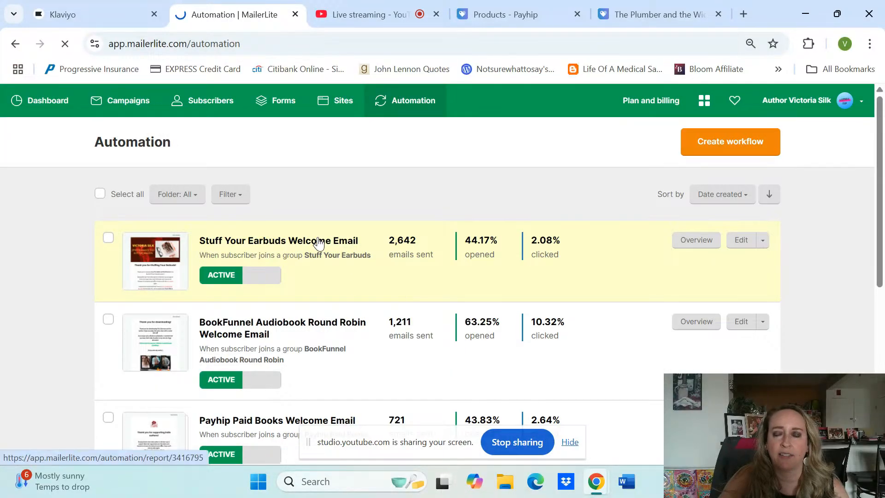
click(347, 250)
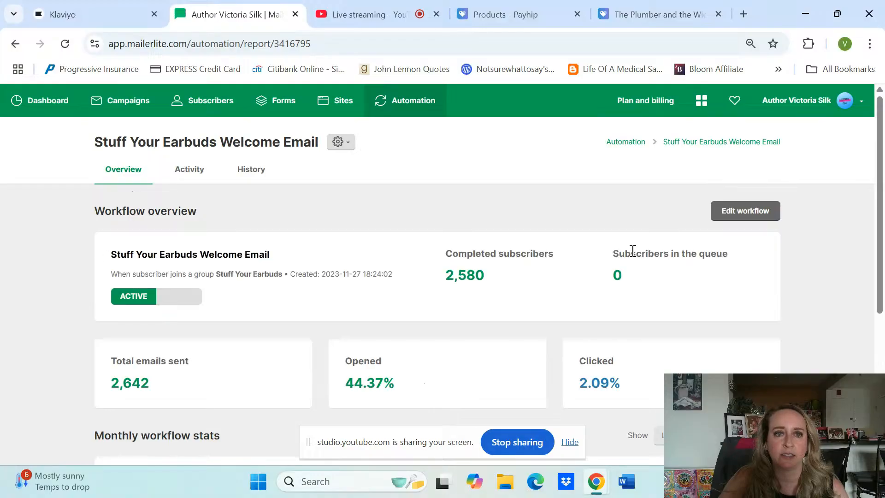
scroll(467, 259, down, 1)
scroll(480, 258, up, 1)
click(721, 177)
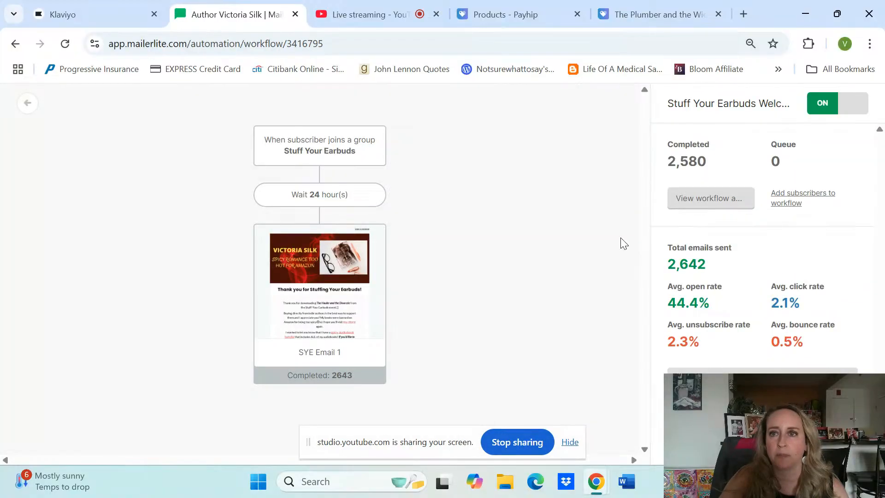
click(849, 105)
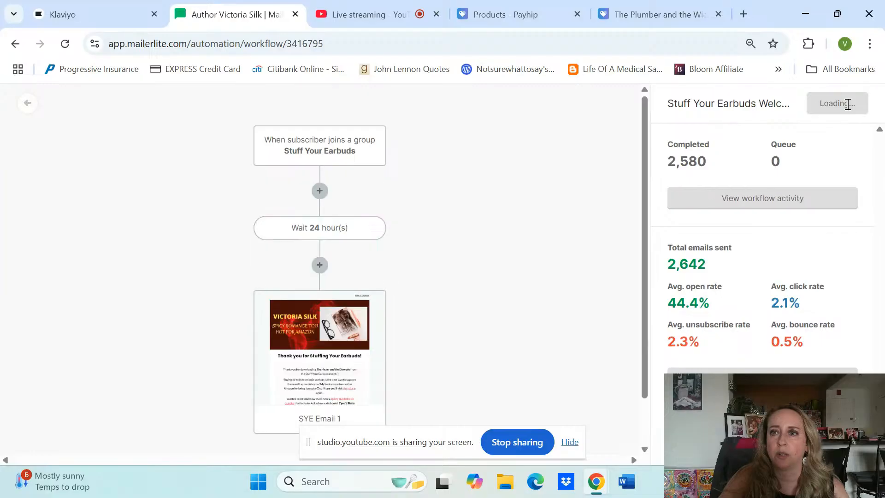
Add a condition step after SYE Email 1 in the workflow
click(770, 202)
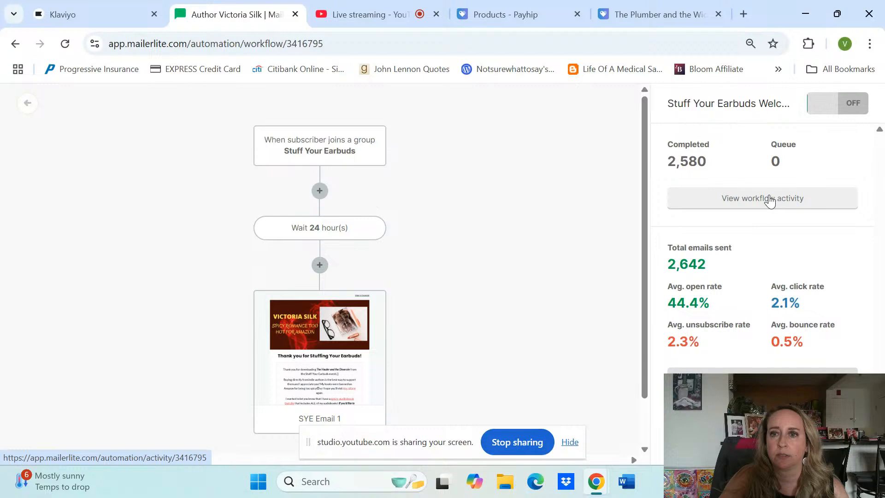
scroll(318, 323, down, 1)
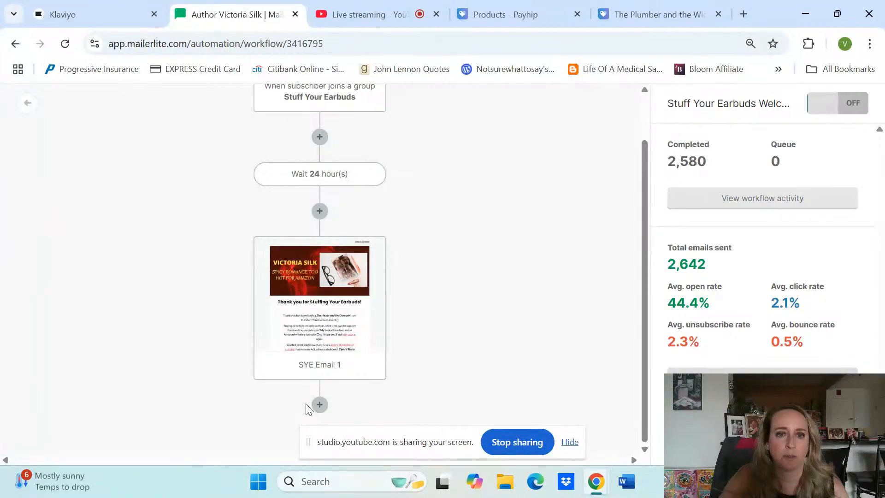
click(319, 406)
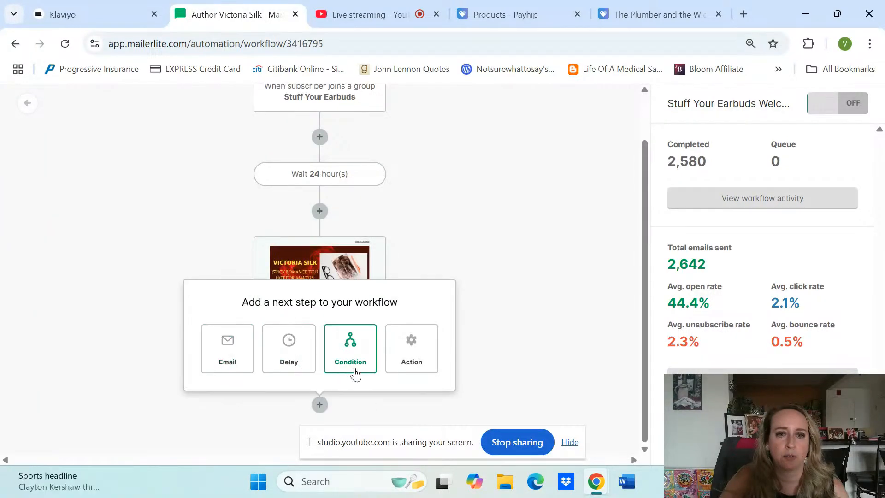
click(352, 350)
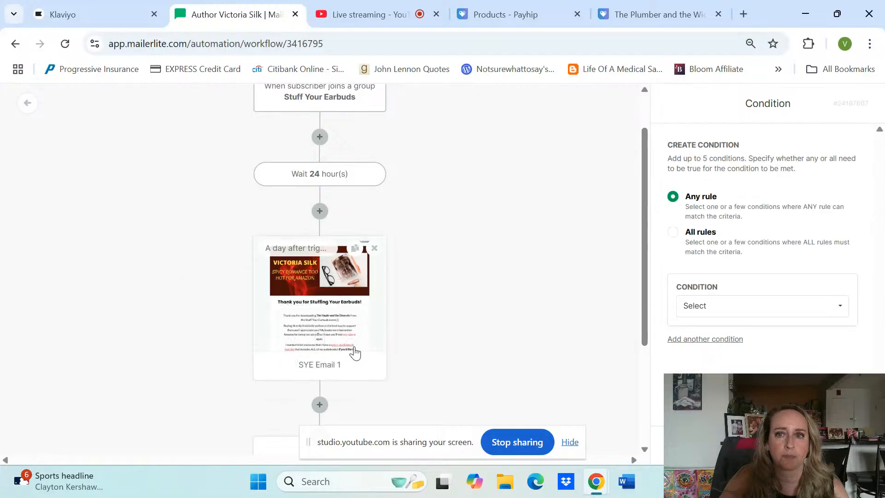
scroll(504, 300, down, 2)
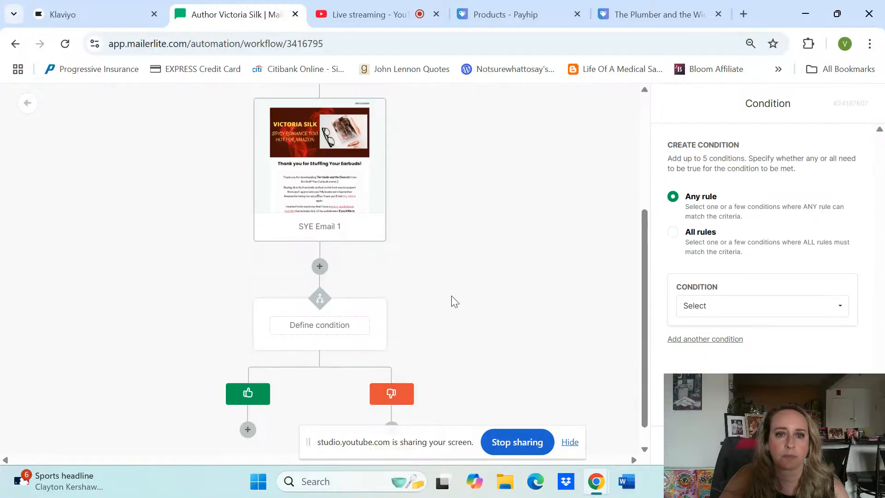
Insert a delay of 4 days between SYE Email 1 and the condition
click(320, 268)
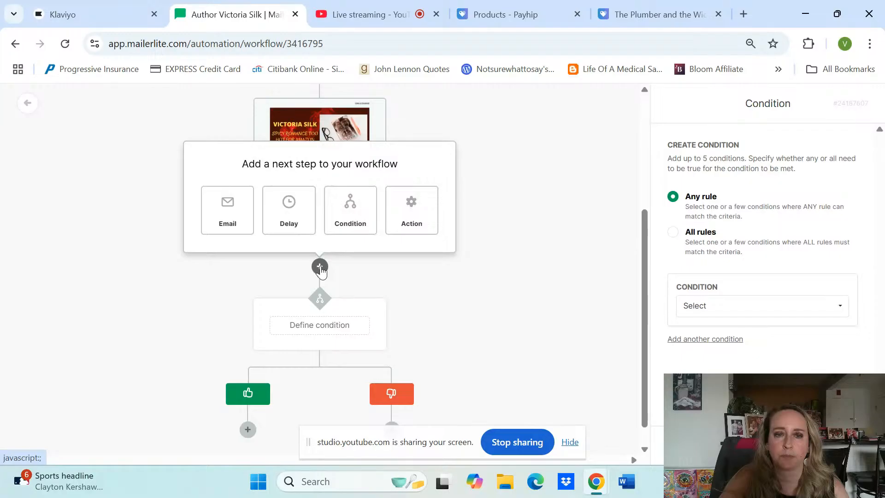
click(293, 212)
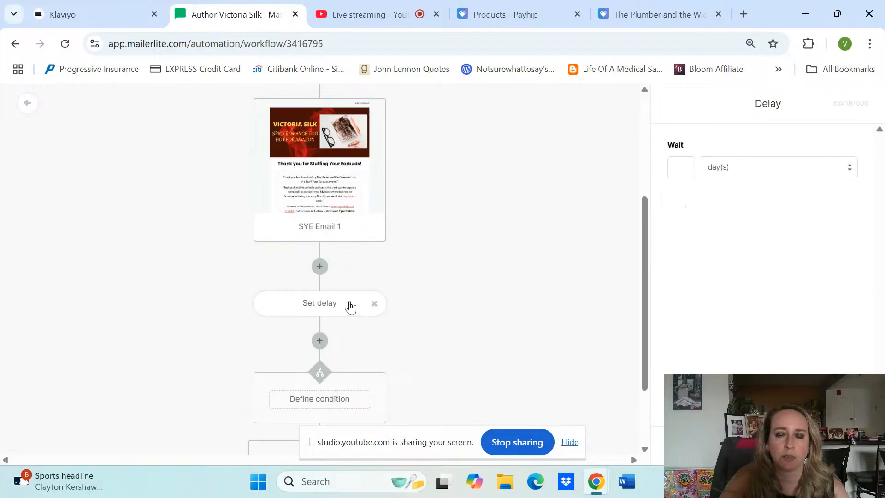
click(676, 167)
text(4)
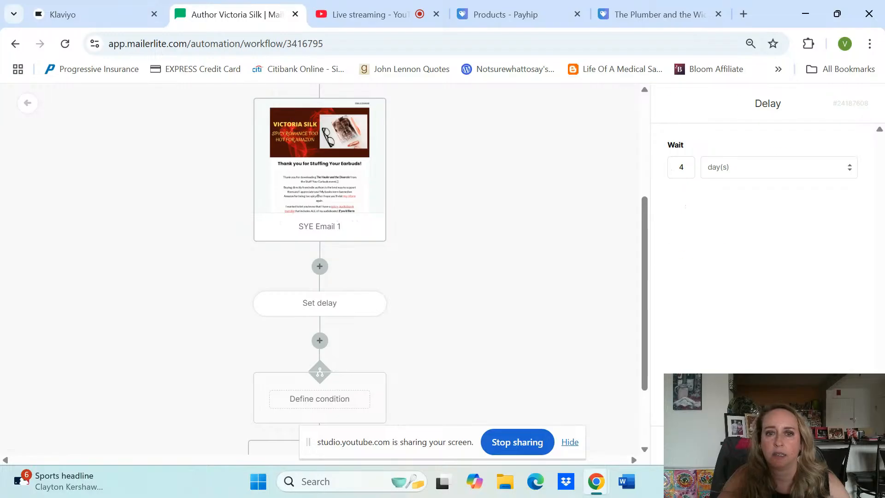
click(355, 274)
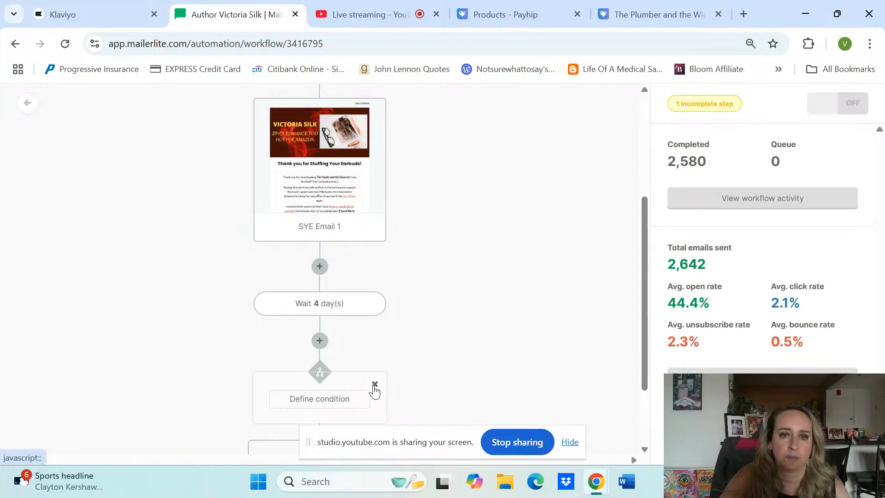
Delete the undefined condition and add a new email step after the 4-day delay
click(375, 384)
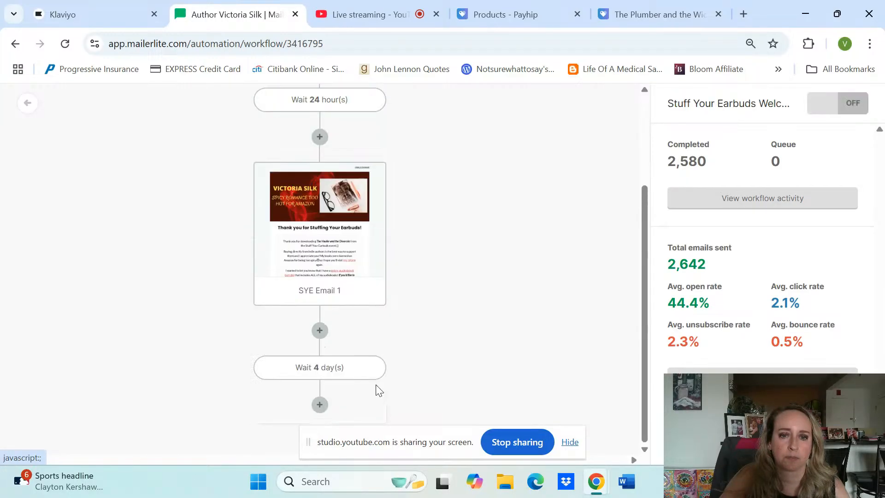
click(319, 405)
click(223, 347)
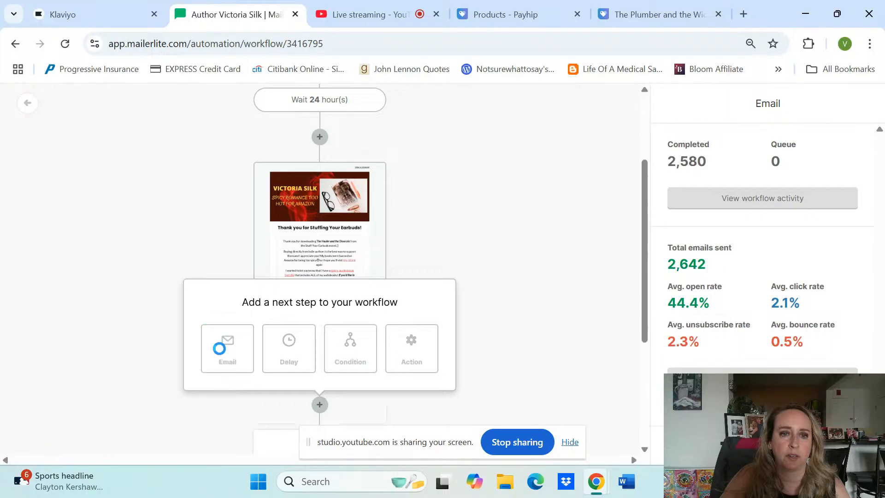
scroll(541, 298, down, 4)
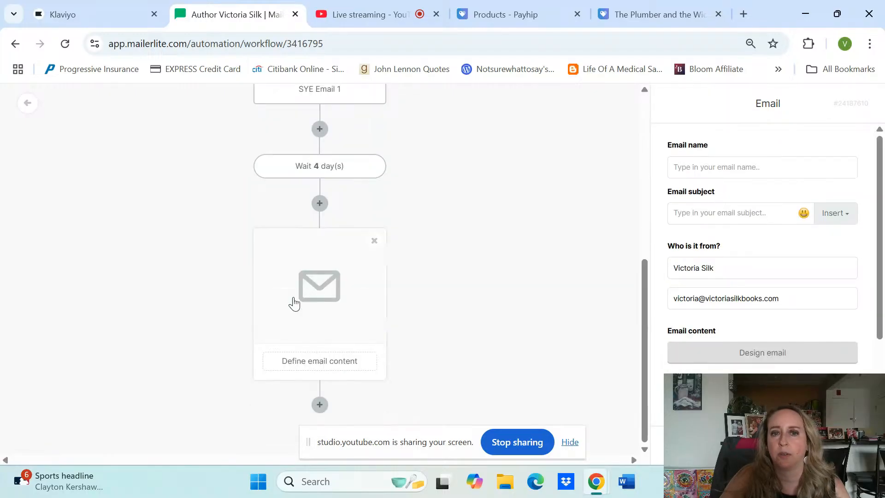
scroll(307, 327, up, 3)
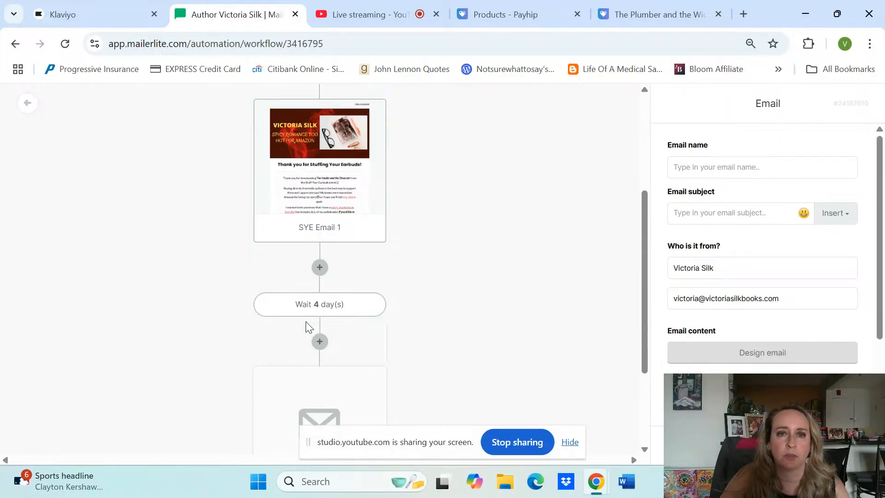
scroll(310, 323, up, 2)
scroll(317, 336, down, 4)
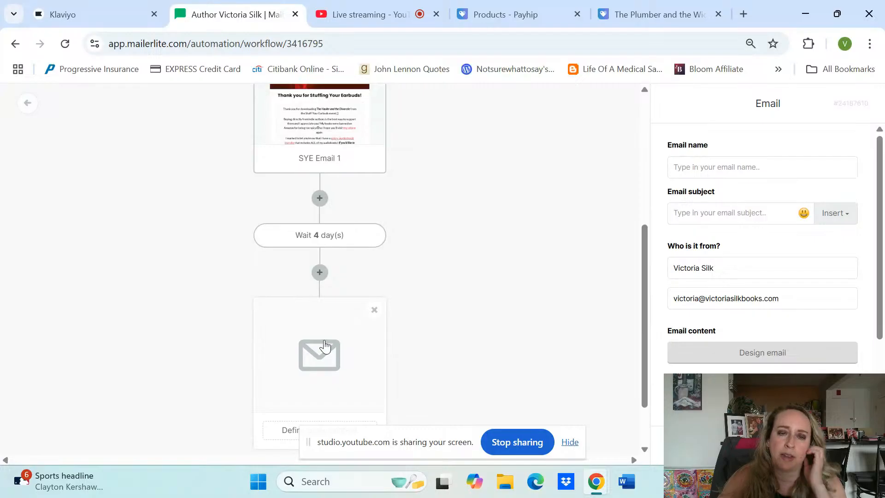
scroll(327, 339, up, 5)
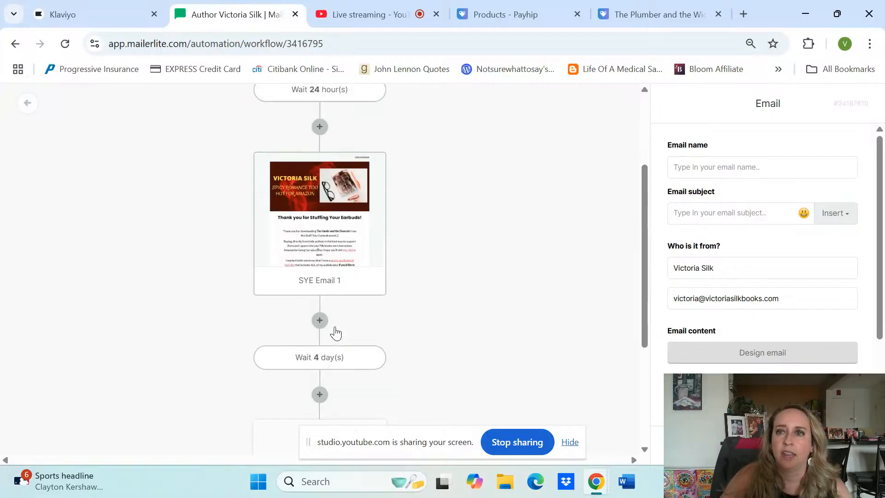
Try to start designing the new email without a name or subject, and delete that email step
click(762, 353)
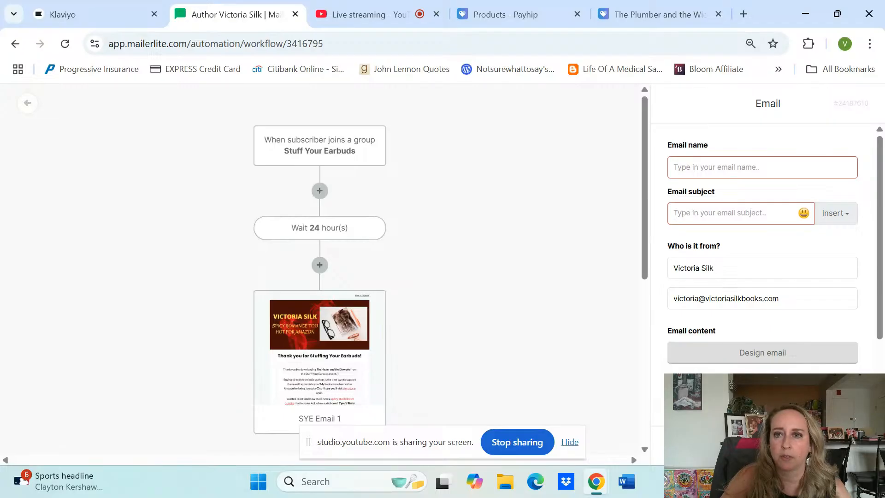
scroll(339, 254, down, 5)
mouse_move(333, 401)
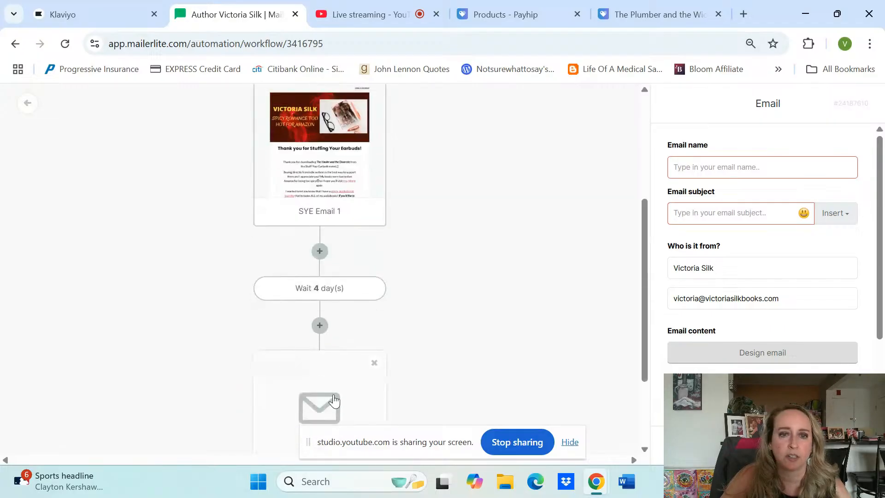
click(374, 364)
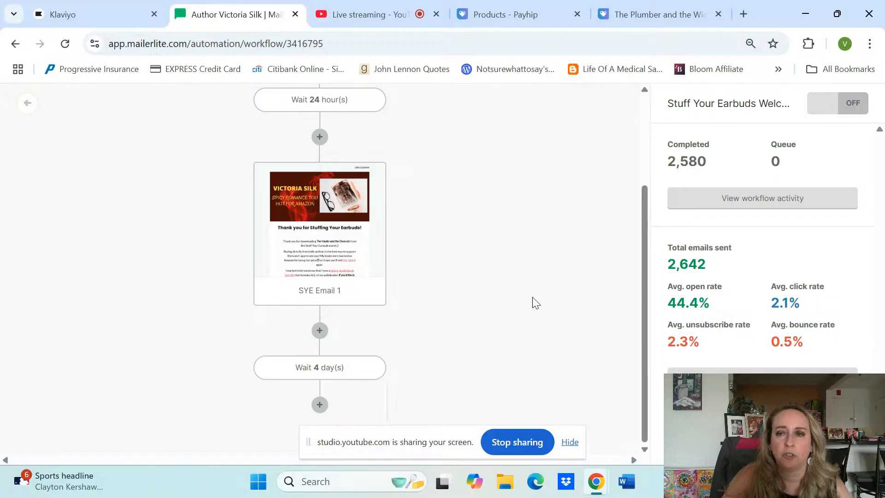
Turn the Stuff Your Earbuds Welcome Email workflow back on and return to the automation list
click(825, 102)
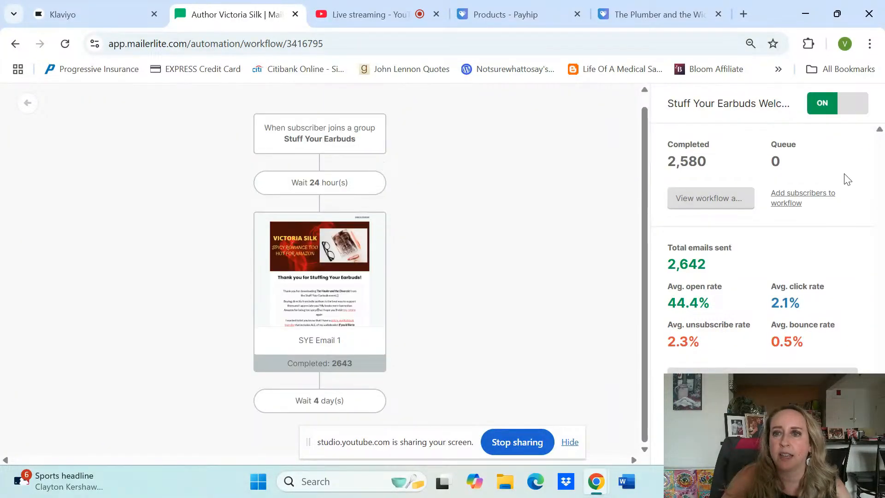
click(27, 102)
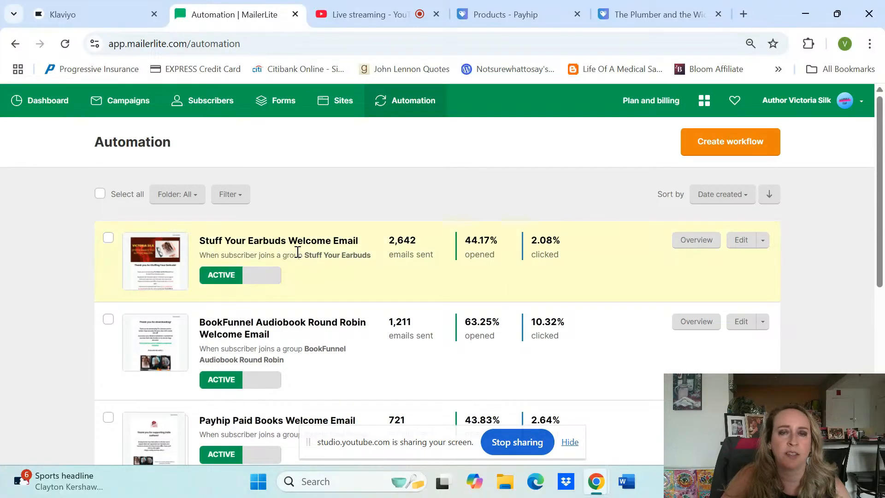
Switch to the YouTube Studio live stream and stop sharing the screen
click(352, 12)
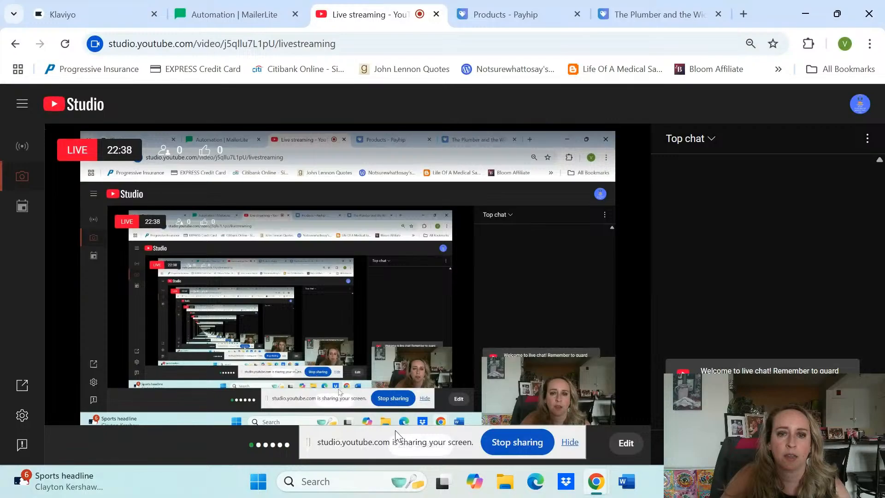
click(516, 445)
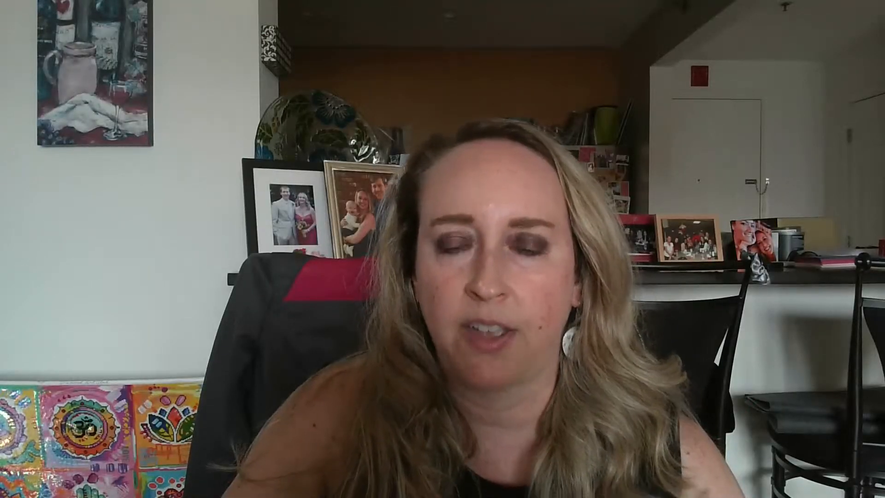